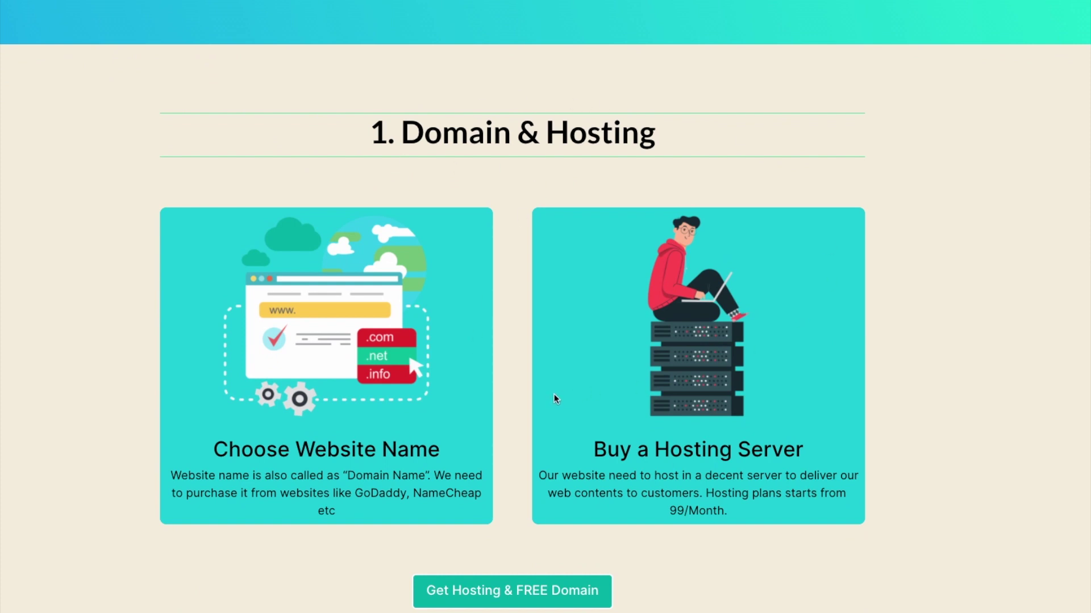
Open Namecheap's hosting with free domain offer and jump to the Stellar plan list.
scroll(556, 399, "down", 1)
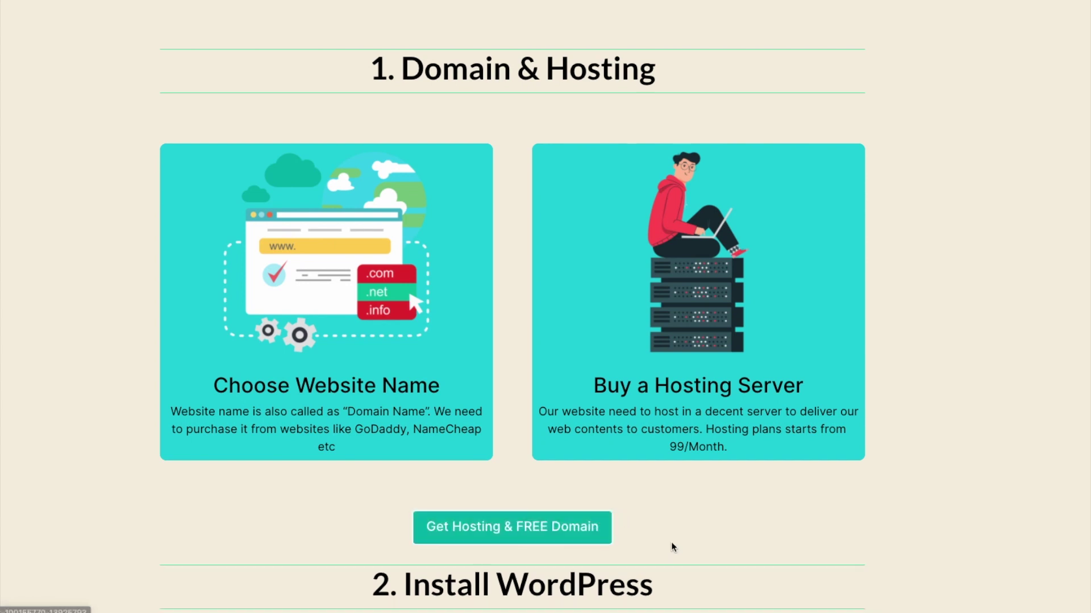
left_click(564, 523)
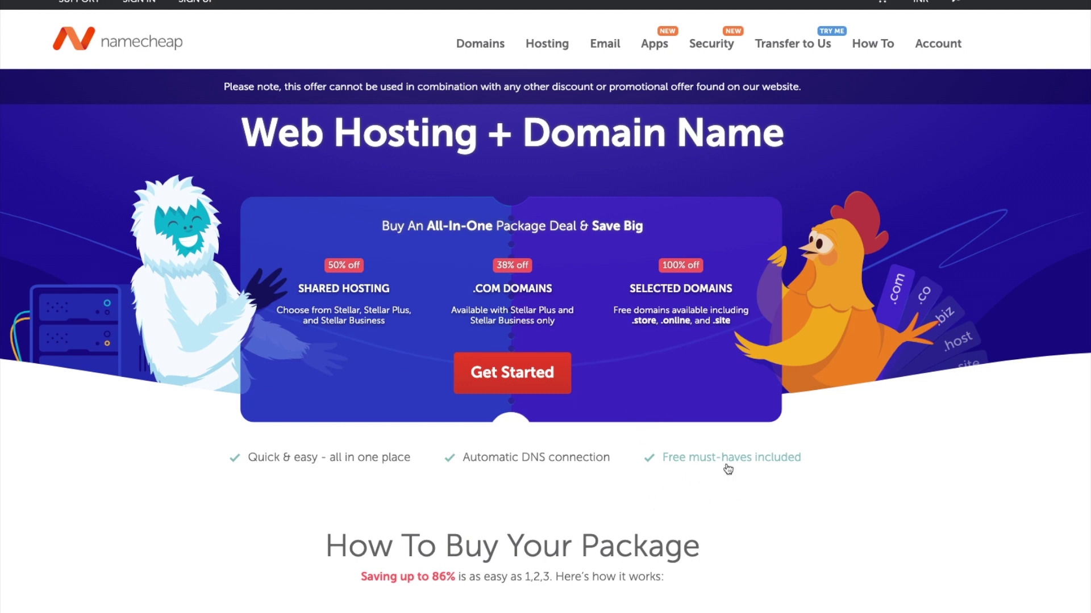
left_click(527, 378)
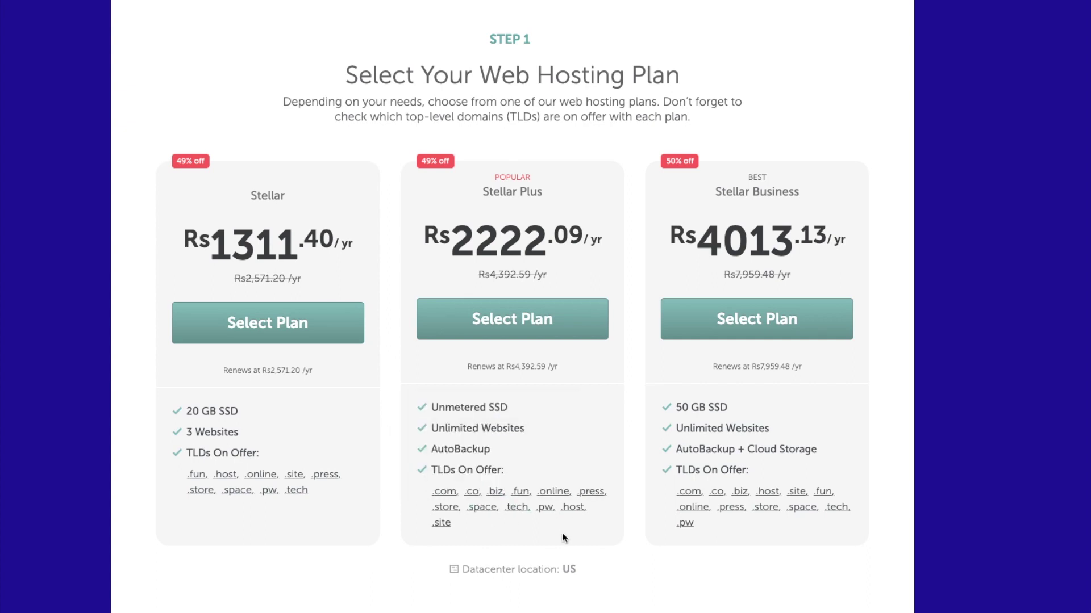
Choose Stellar Plus, search squarewish.store, and connect that domain to the hosting plan.
left_click(535, 318)
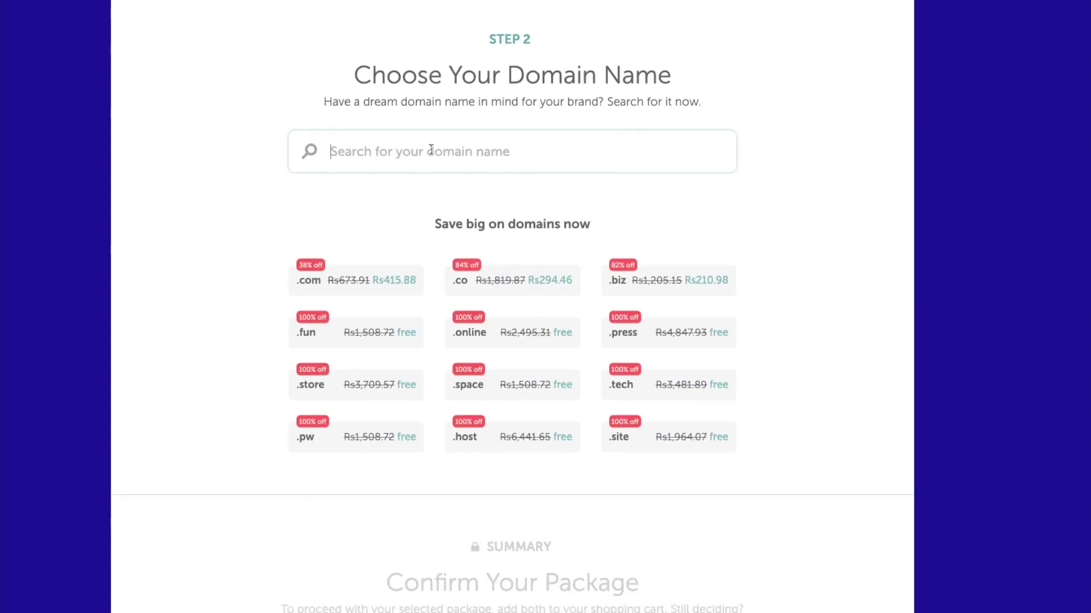
type("sq")
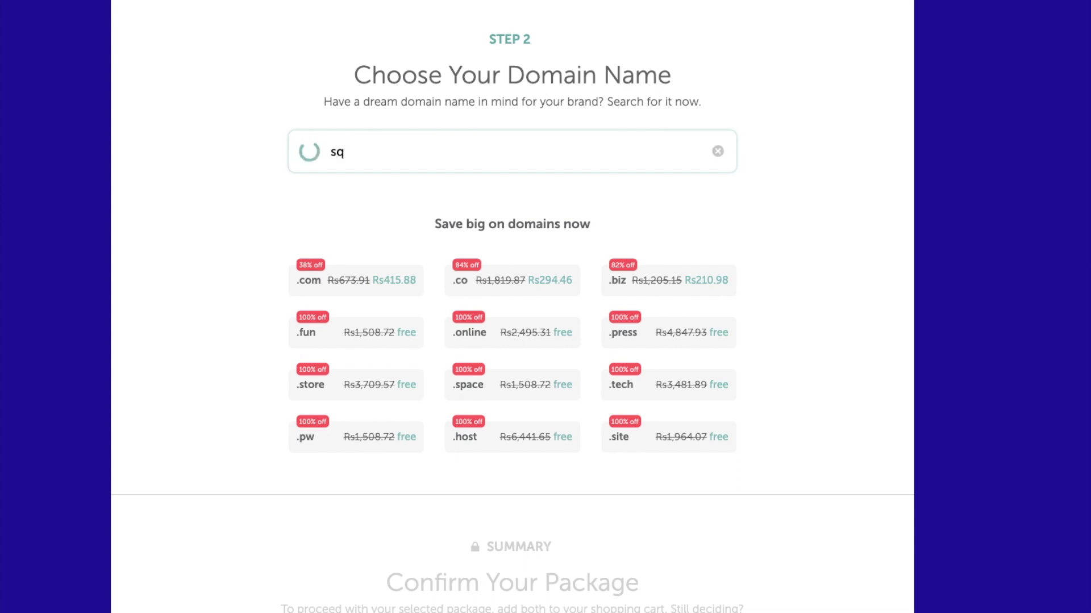
type("uarewish.store")
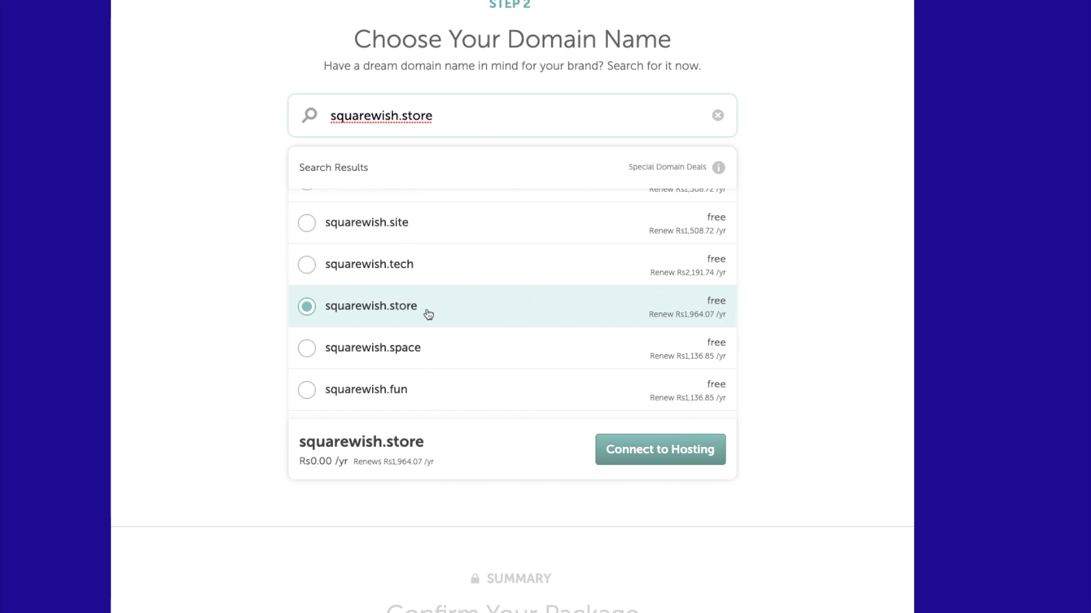
left_click(661, 452)
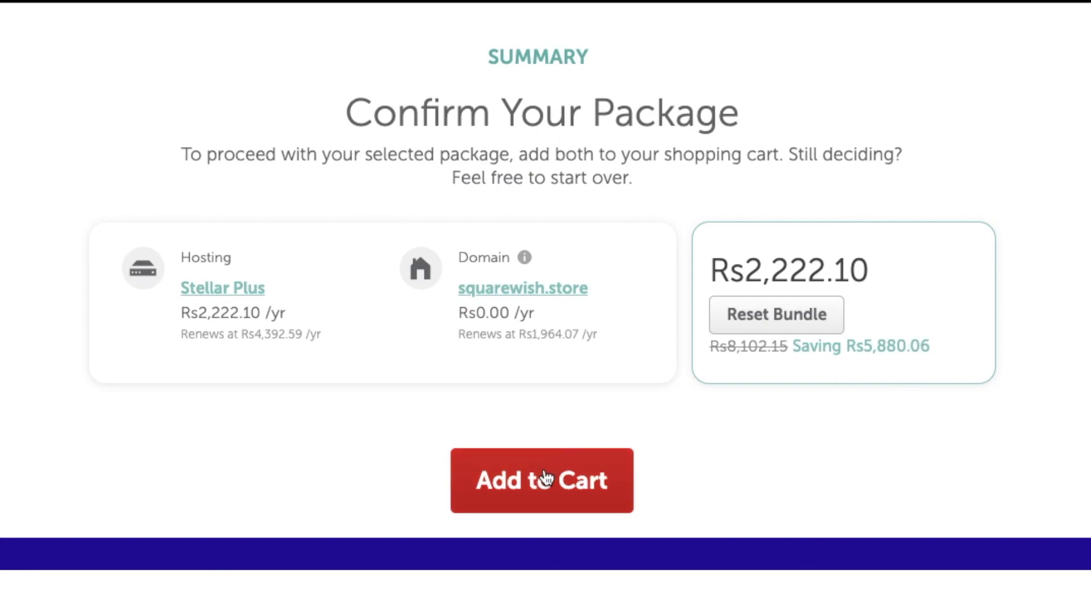
Add the squarewish.store and Stellar Plus bundle to the cart and confirm the order.
left_click(542, 480)
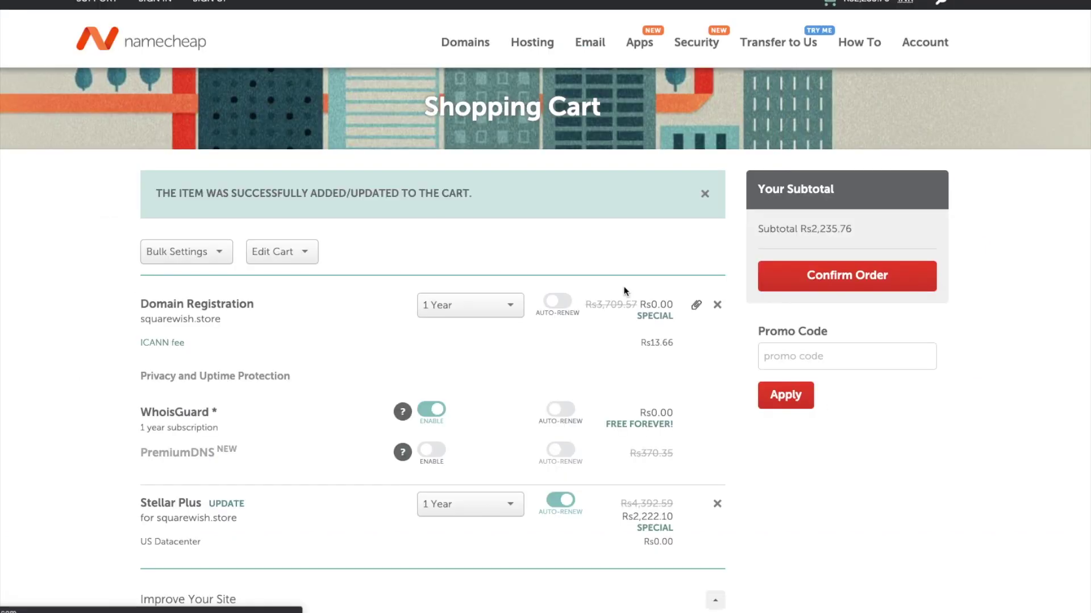
scroll(611, 291, "down", 1)
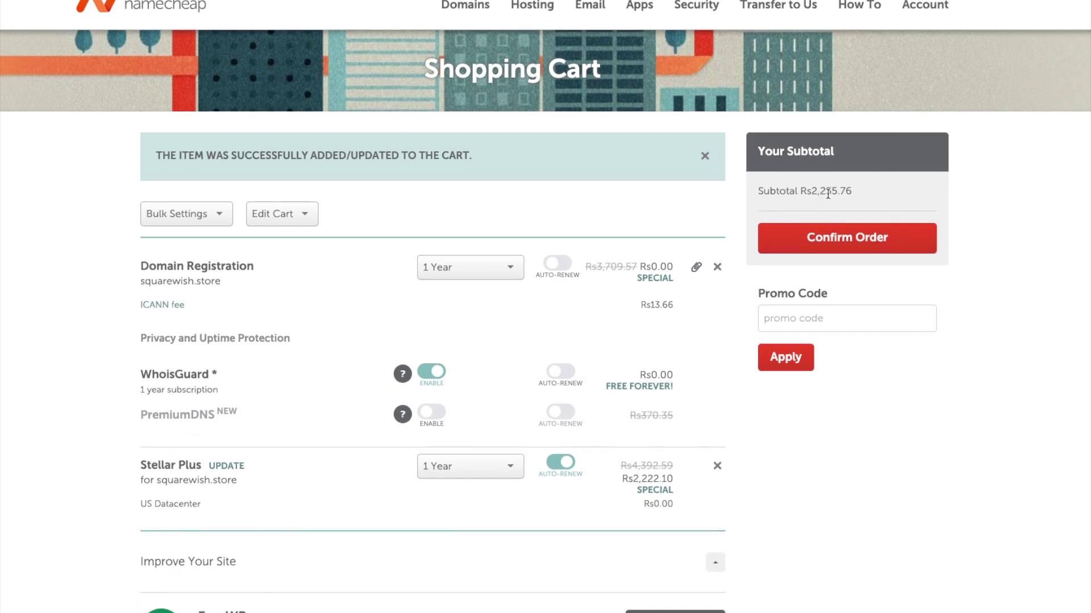
scroll(448, 248, "down", 1)
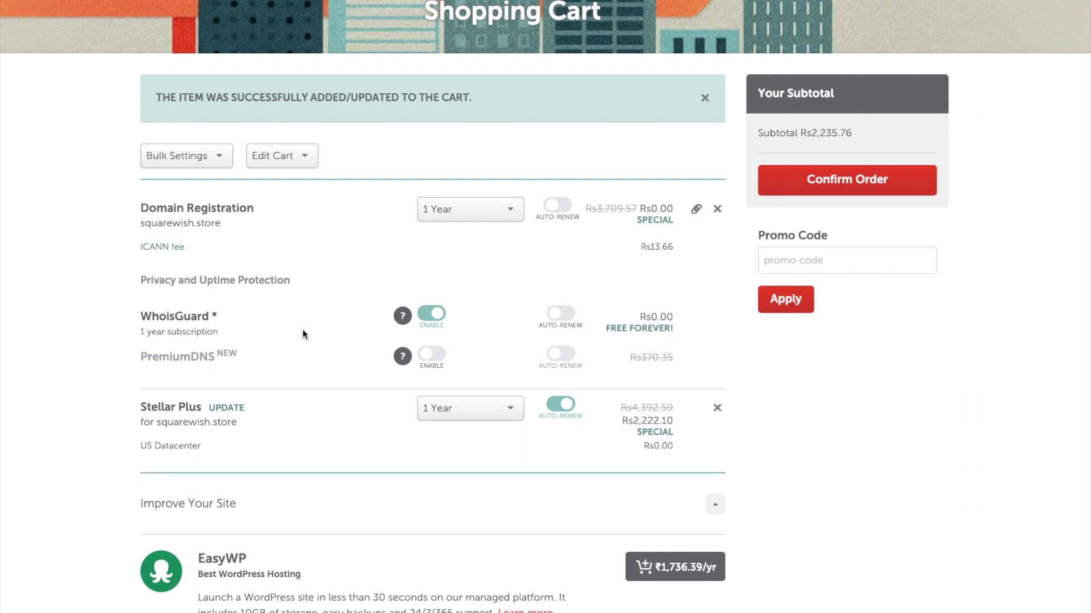
scroll(302, 329, "up", 1)
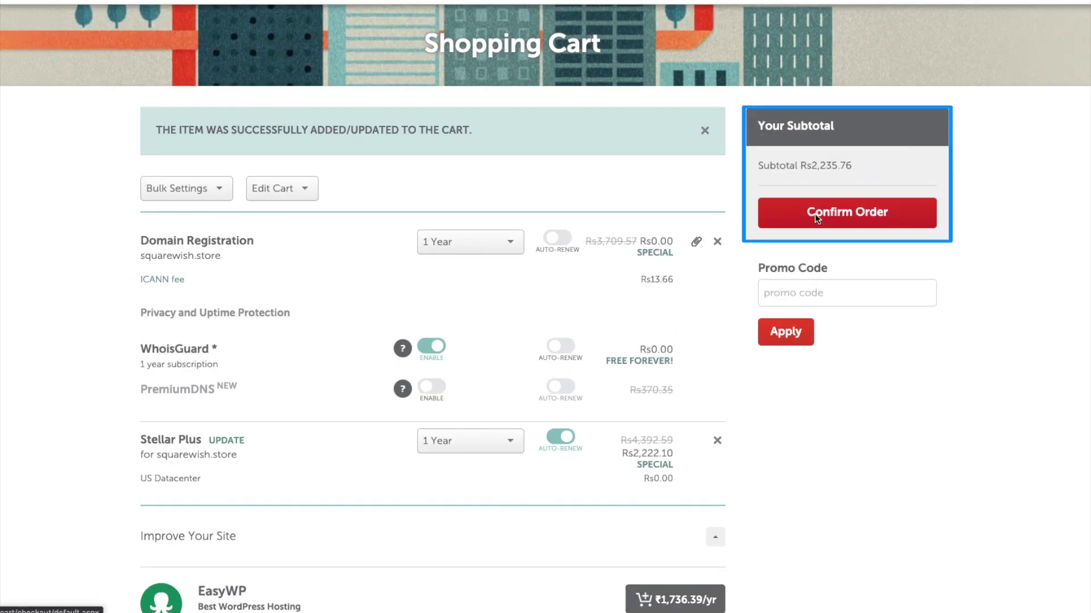
left_click(815, 213)
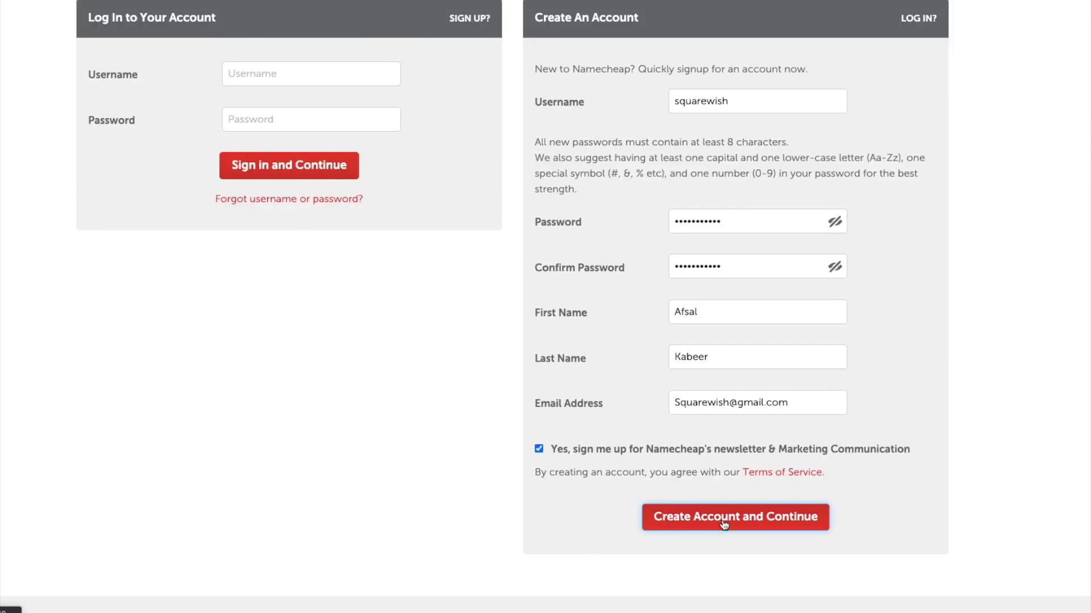
Create the new Namecheap account and return to the shopping cart.
left_click(723, 522)
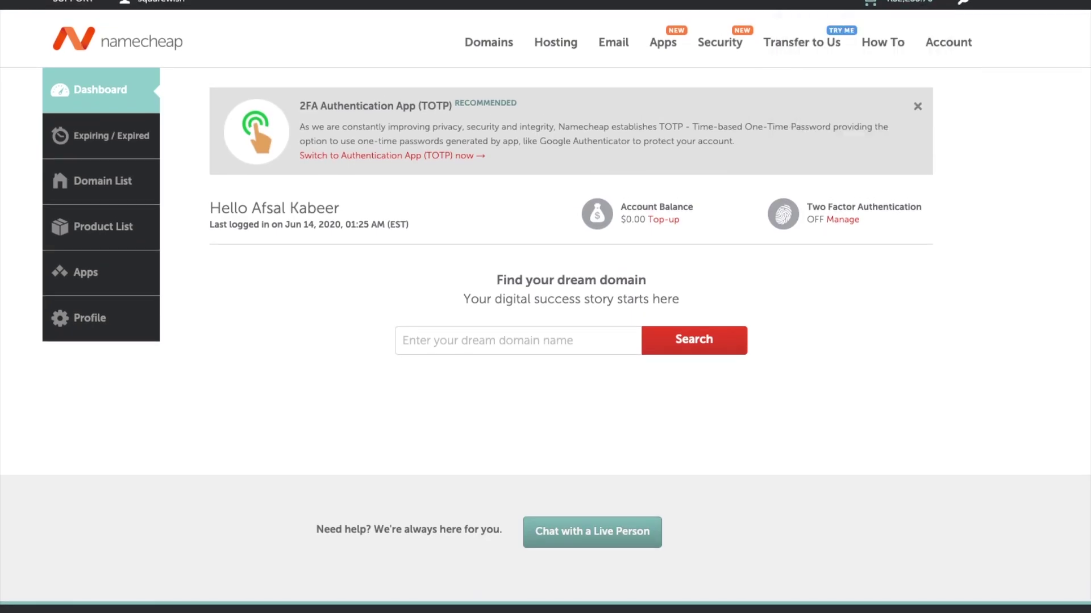
mouse_move(914, 5)
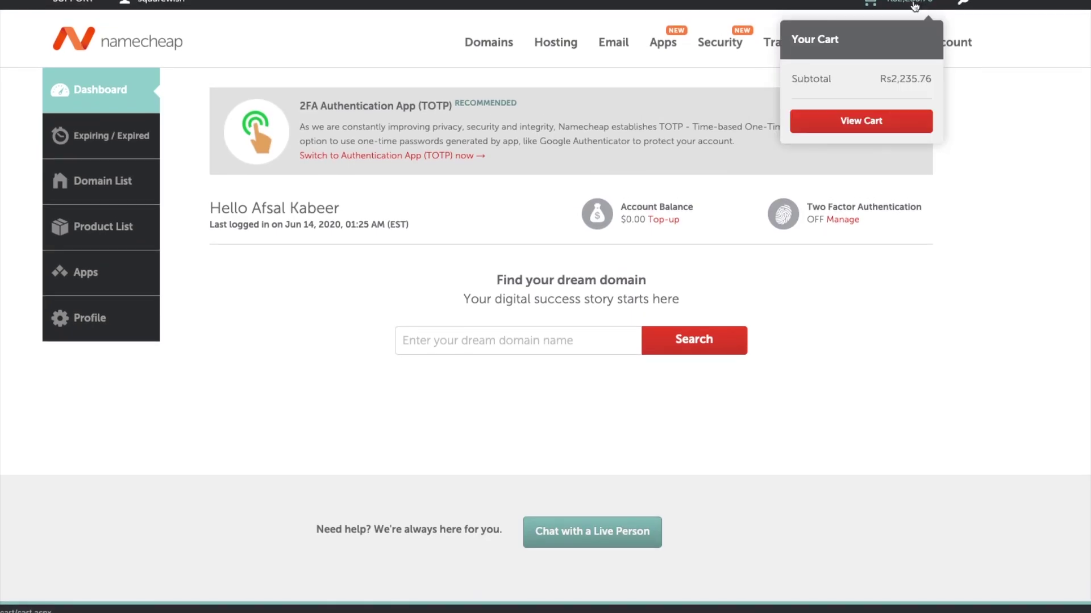
left_click(869, 126)
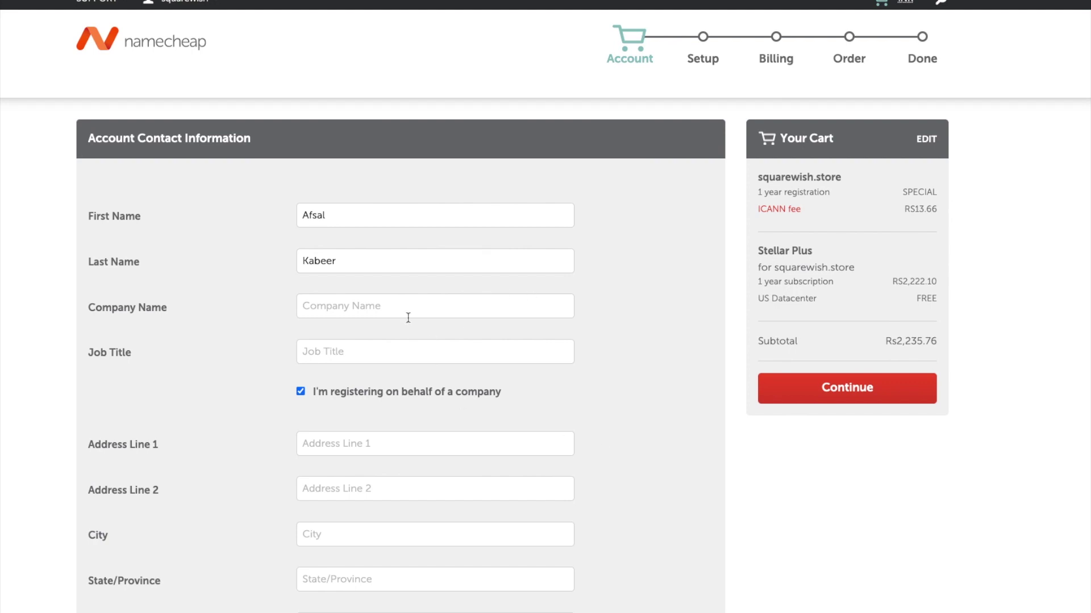
Autofill the company and address details and enter 'manager' as Job Title.
scroll(413, 313, "down", 9)
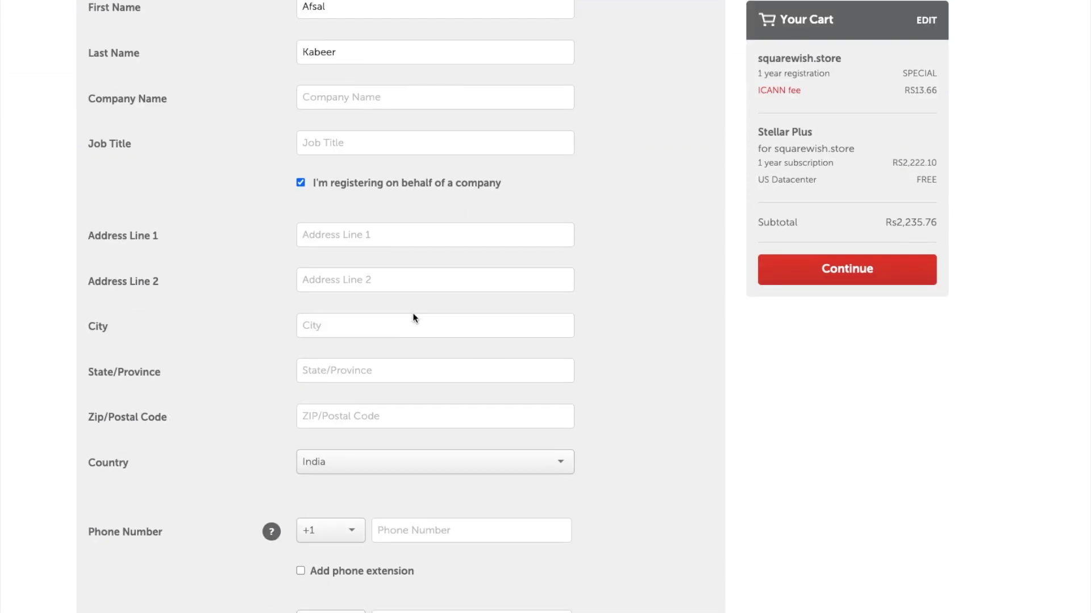
scroll(412, 313, "up", 4)
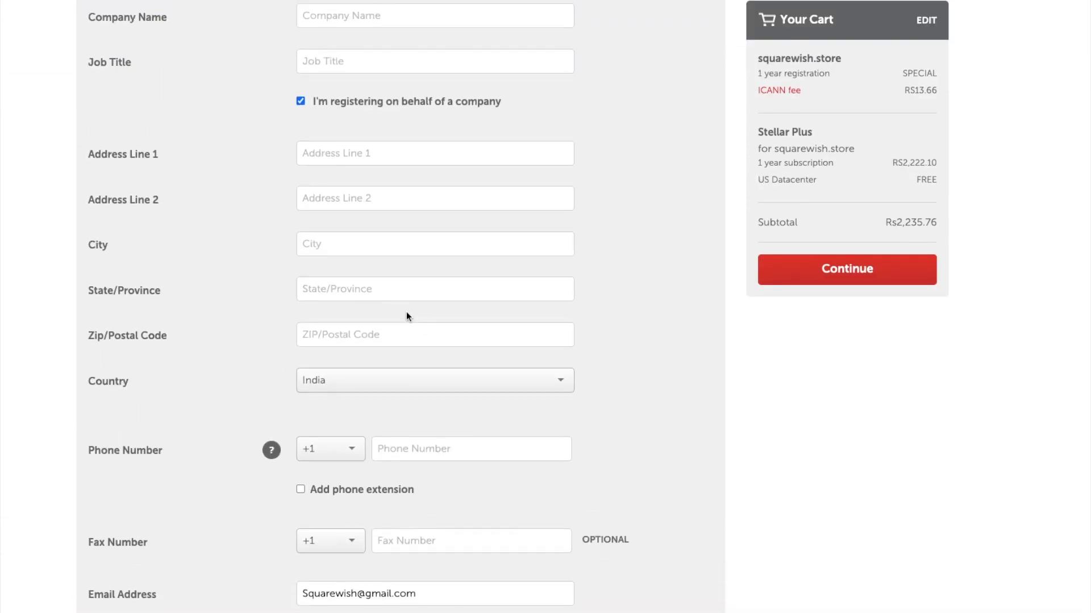
scroll(348, 152, "up", 1)
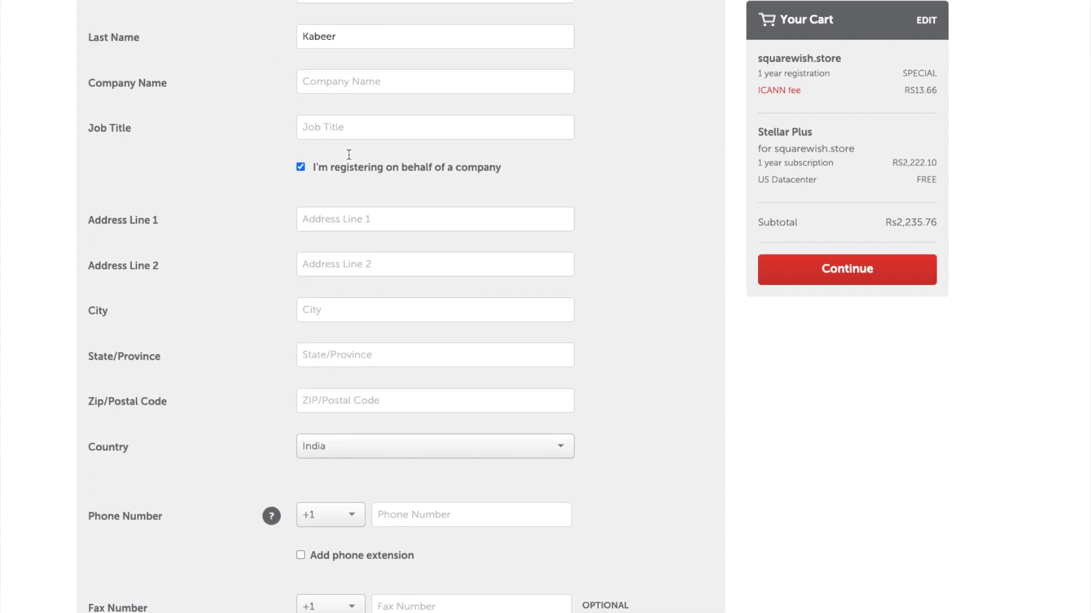
left_click(350, 80)
left_click(346, 104)
scroll(327, 166, "up", 2)
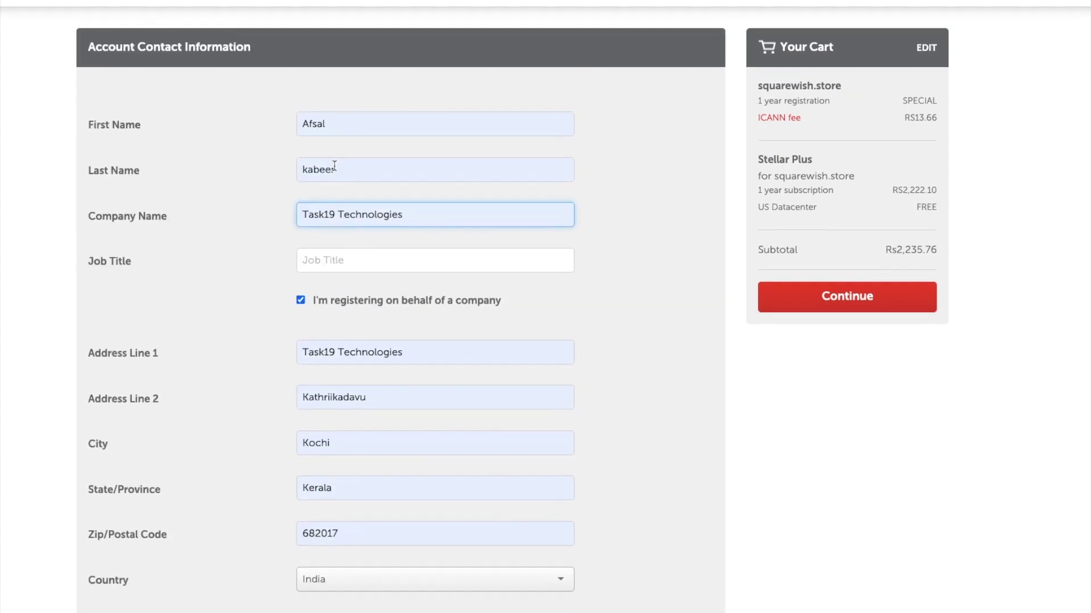
left_click(347, 271)
left_click(539, 308)
scroll(420, 313, "down", 3)
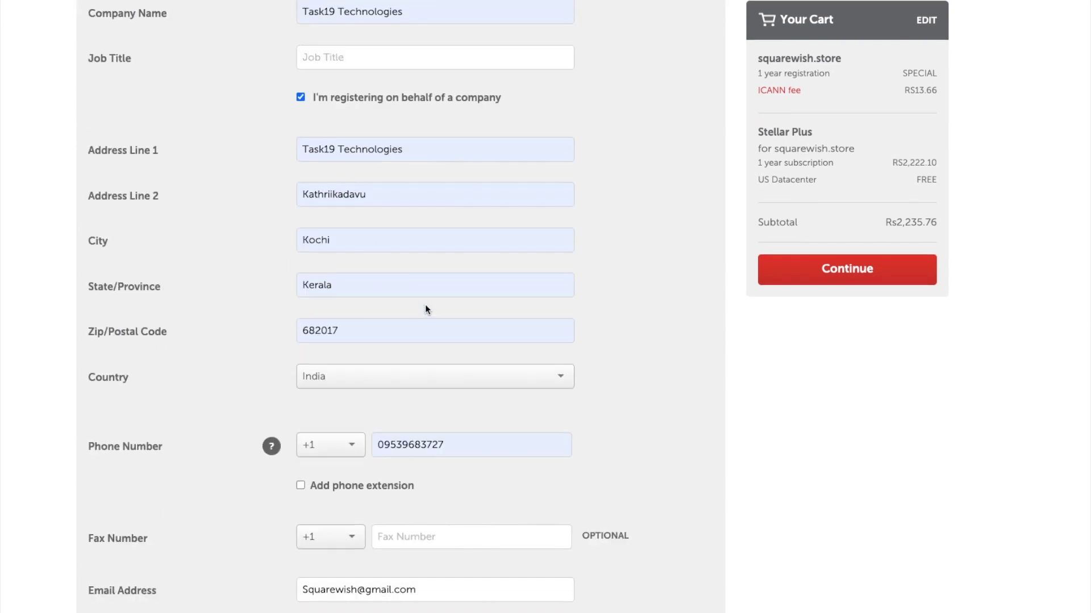
left_click(342, 56)
type("manager")
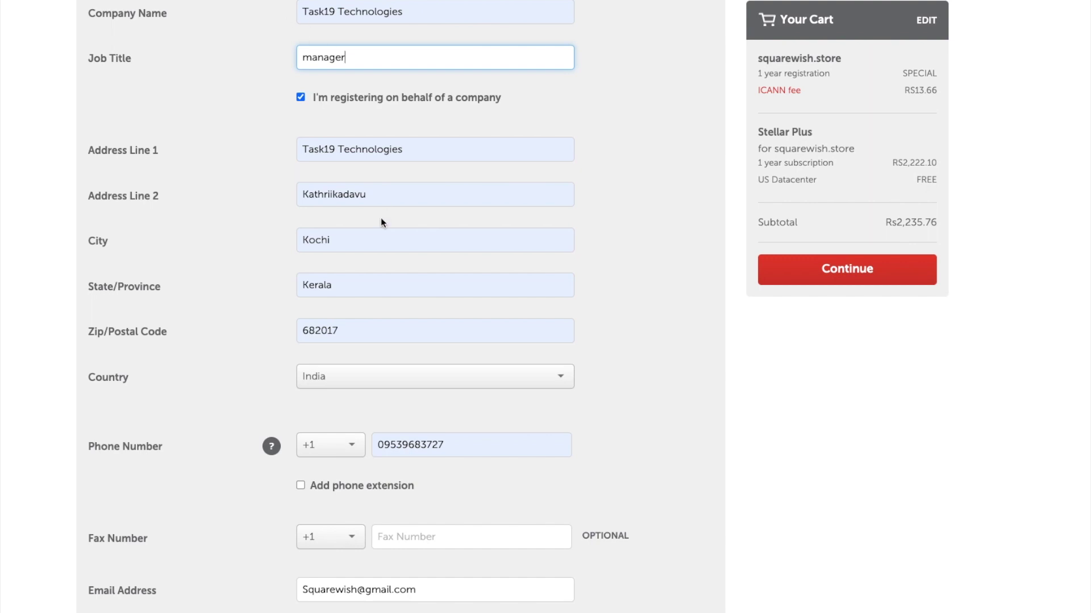
Continue through contacts to billing, accept the Terms of Service, and pay.
scroll(380, 219, "down", 2)
scroll(382, 222, "down", 2)
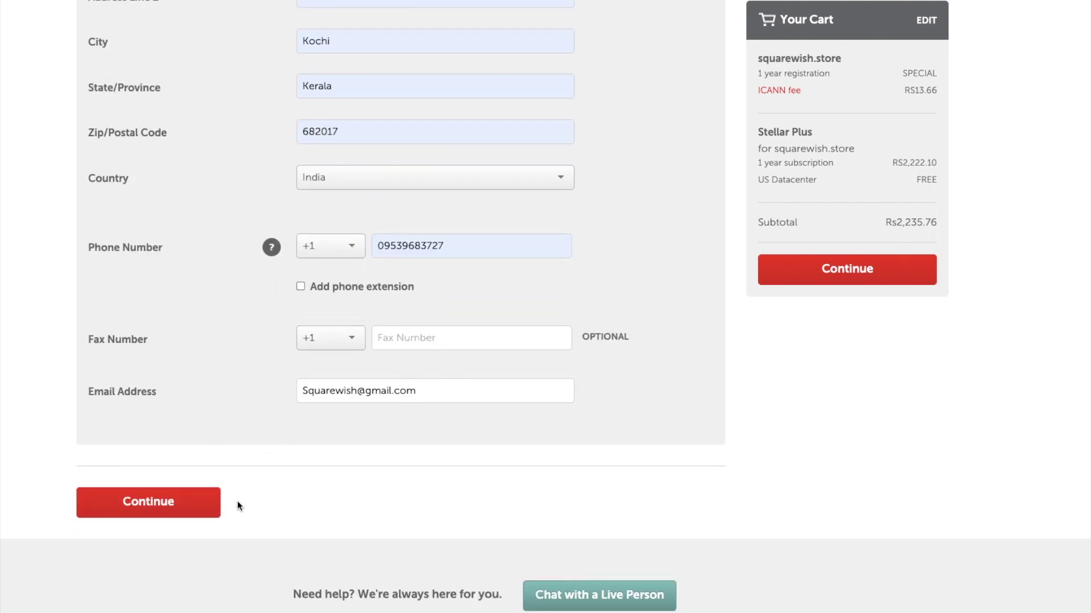
left_click(869, 272)
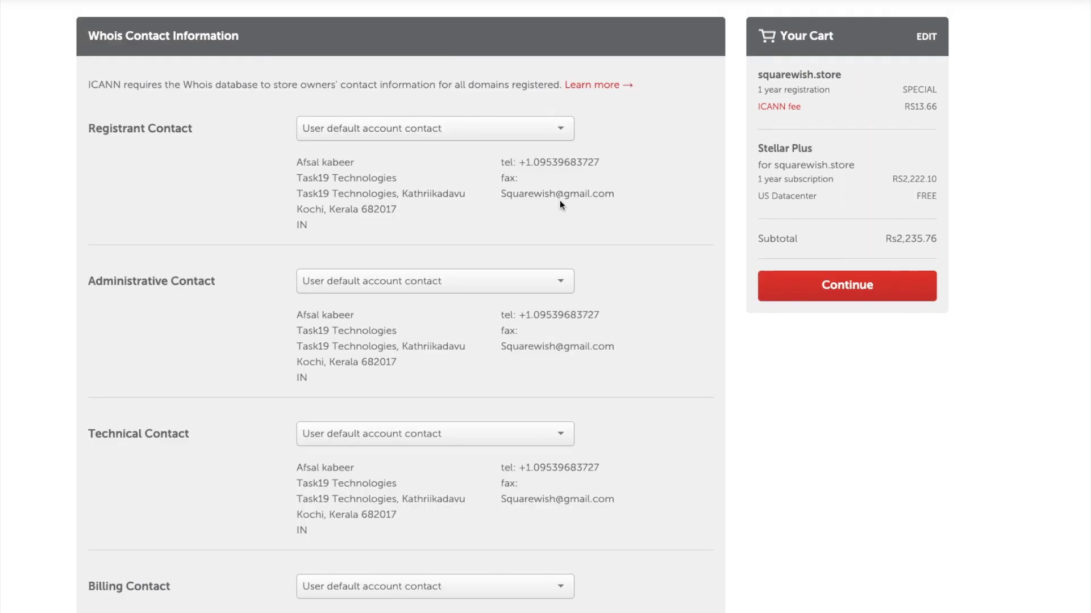
scroll(560, 202, "down", 4)
left_click(854, 268)
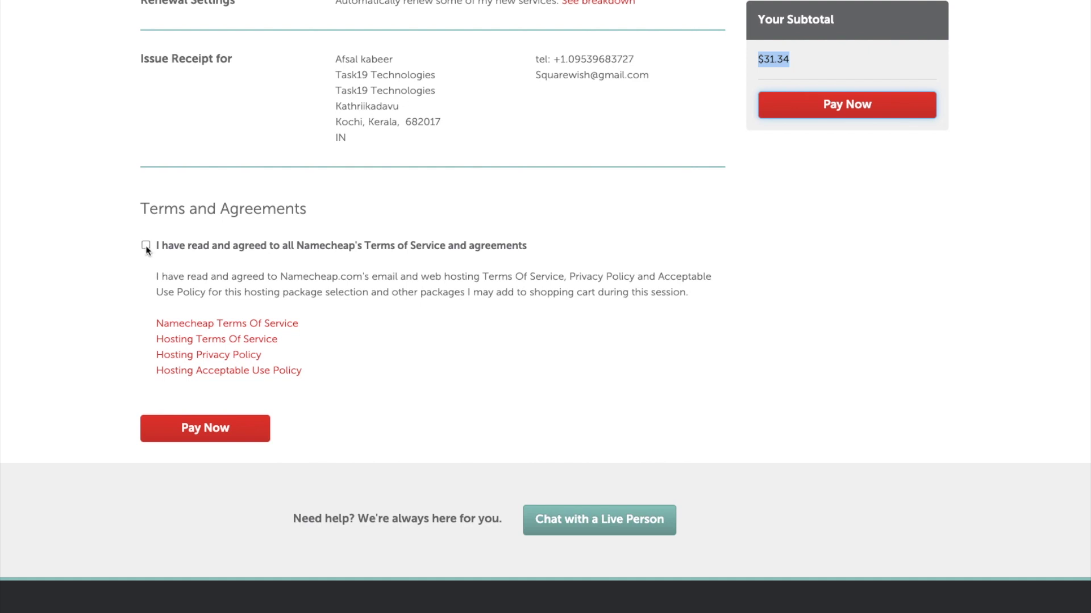
left_click(145, 246)
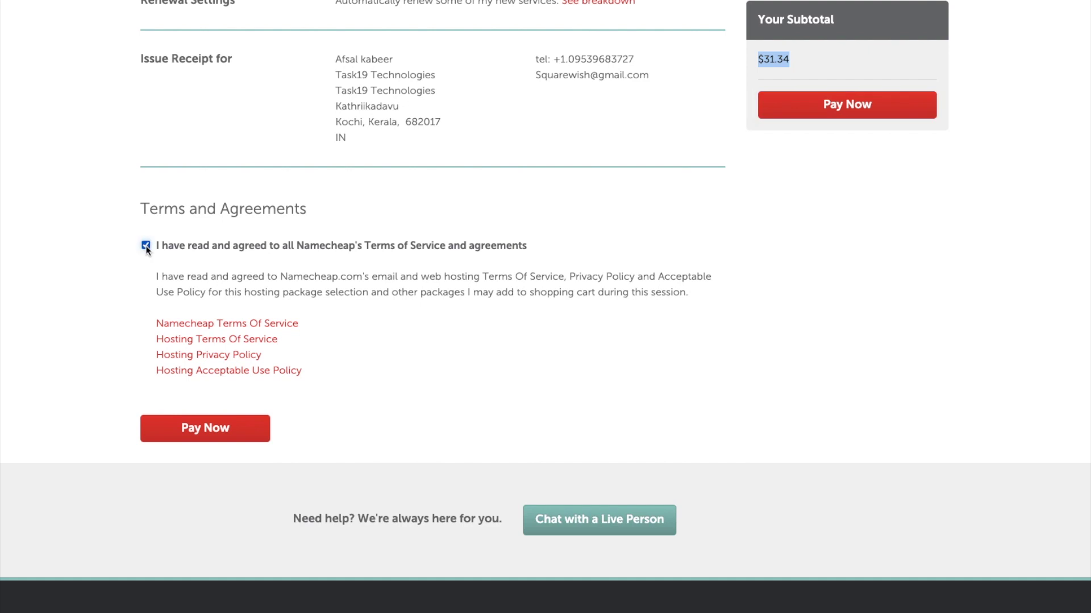
left_click(852, 108)
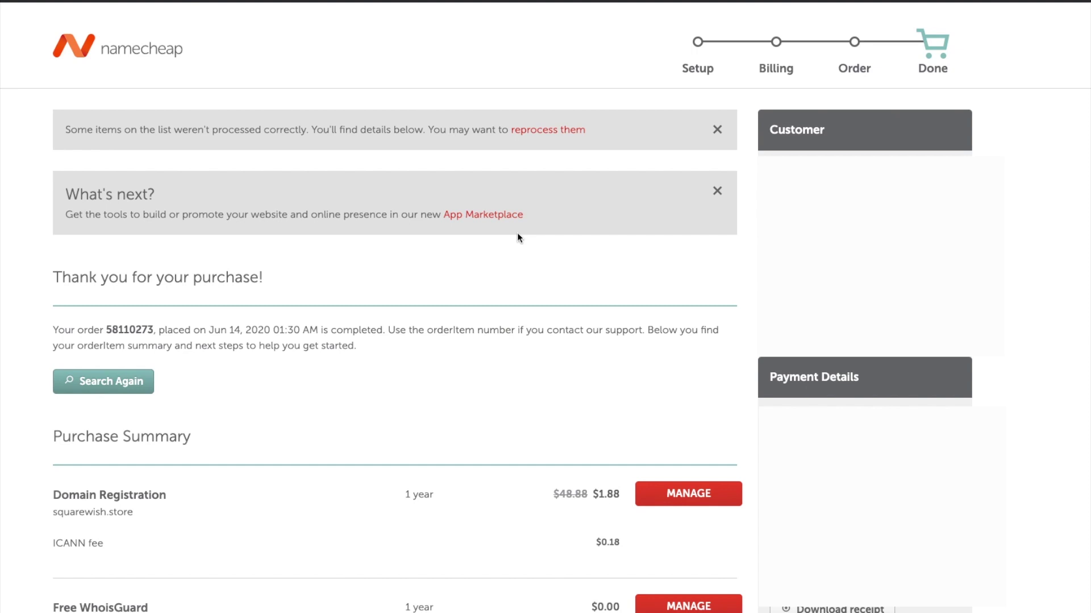
Open management of squarewish.store and find its Nameservers setting.
scroll(518, 237, "down", 3)
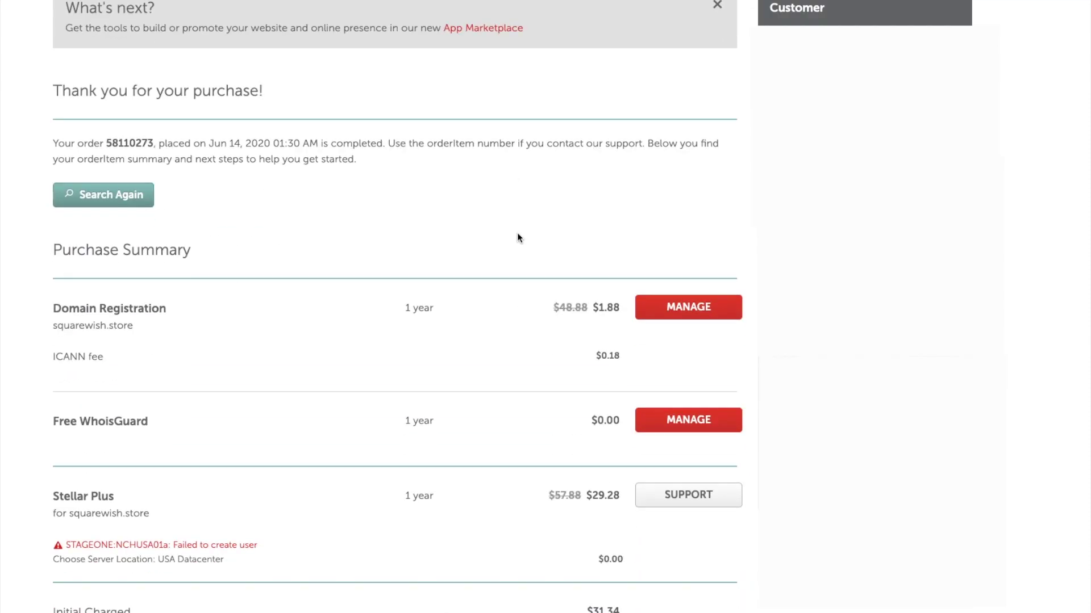
scroll(424, 217, "down", 1)
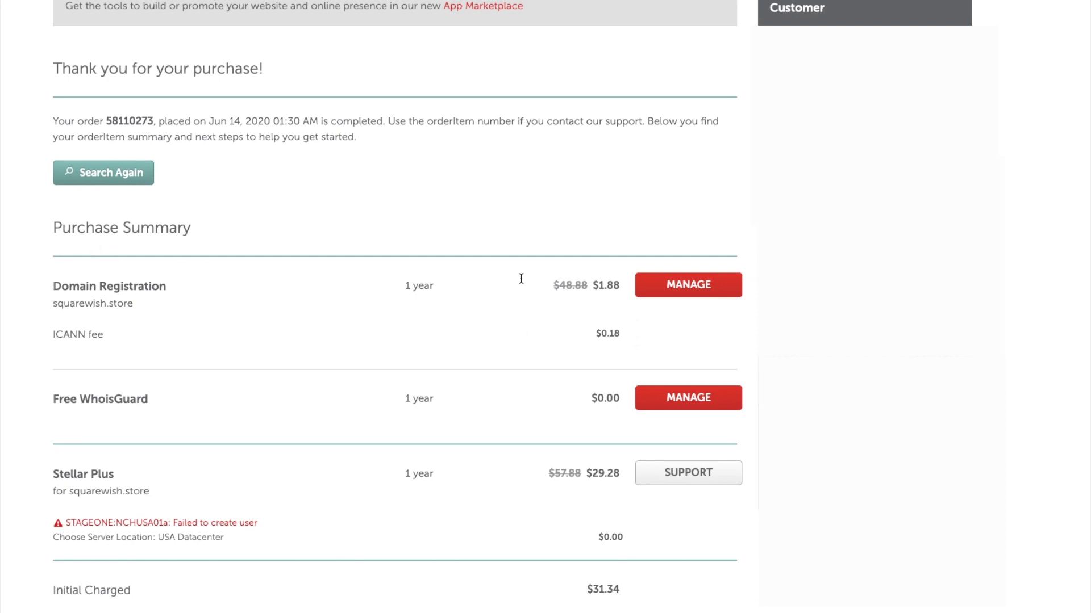
left_click(665, 288)
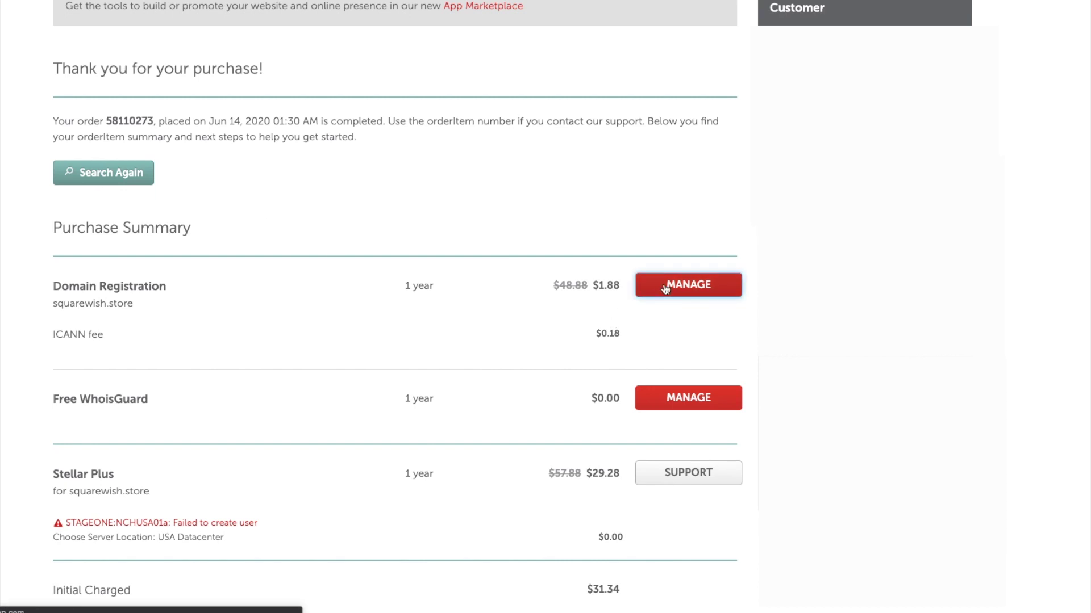
scroll(542, 375, "down", 3)
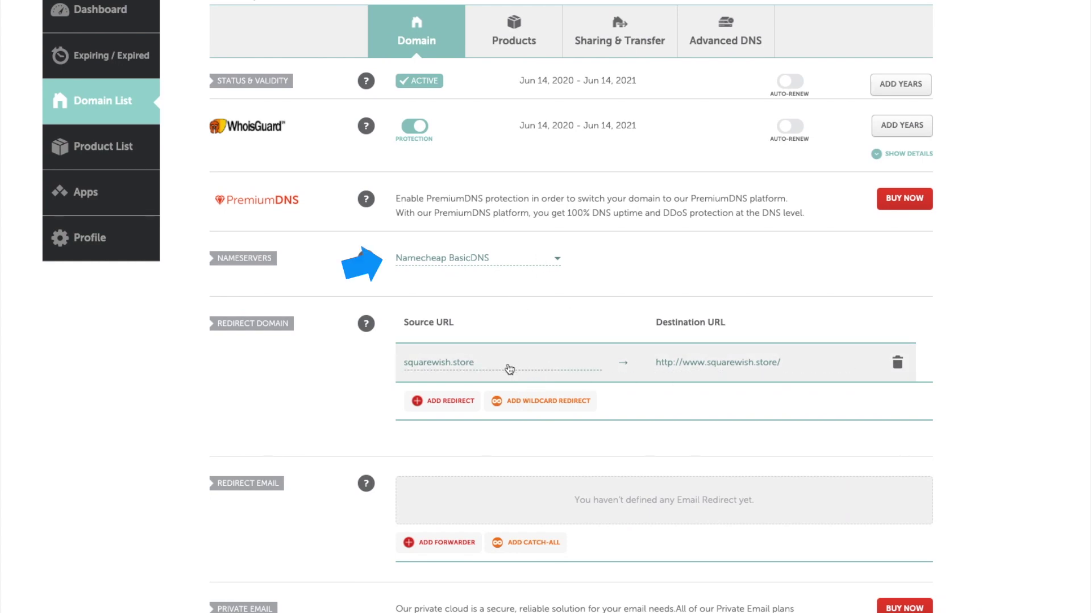
scroll(514, 370, "down", 1)
scroll(506, 367, "down", 1)
scroll(506, 367, "up", 4)
Set the nameservers to Namecheap Web Hosting DNS and save the change.
left_click(474, 399)
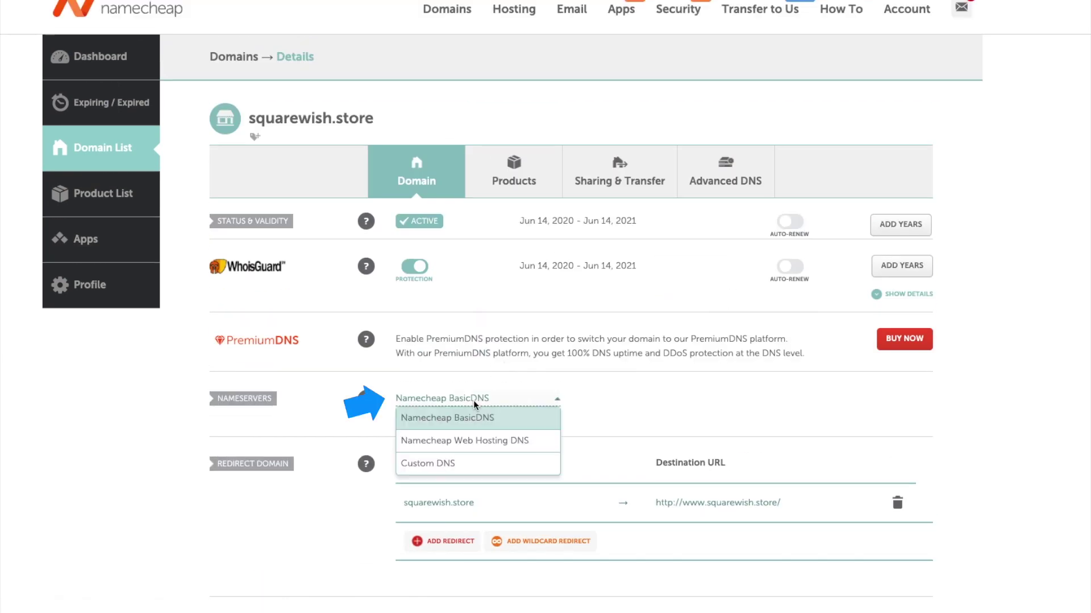
left_click(464, 442)
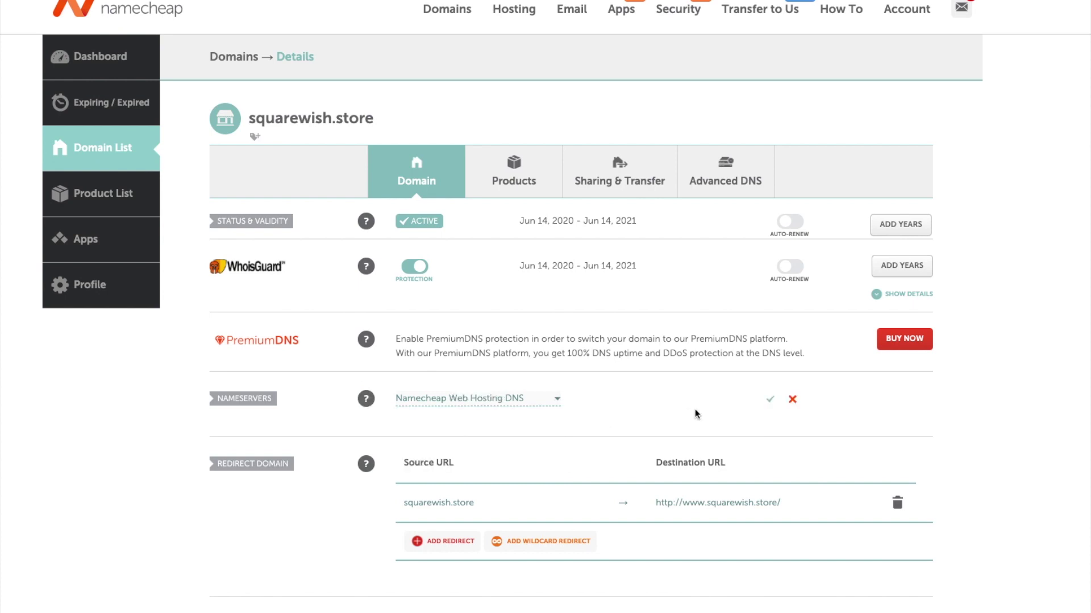
left_click(490, 404)
left_click(482, 418)
scroll(553, 409, "down", 2)
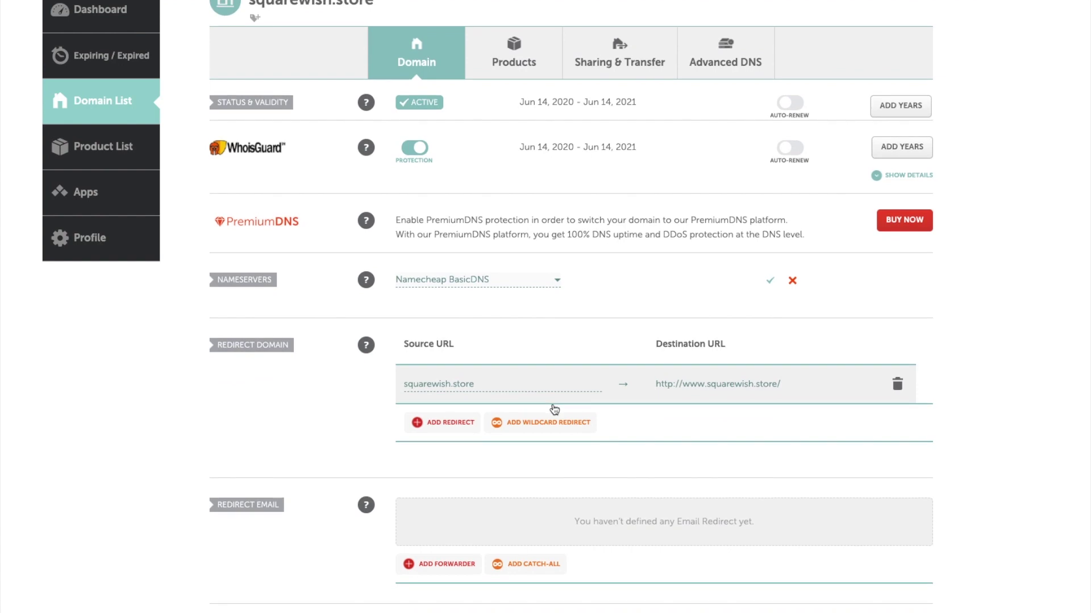
left_click(462, 287)
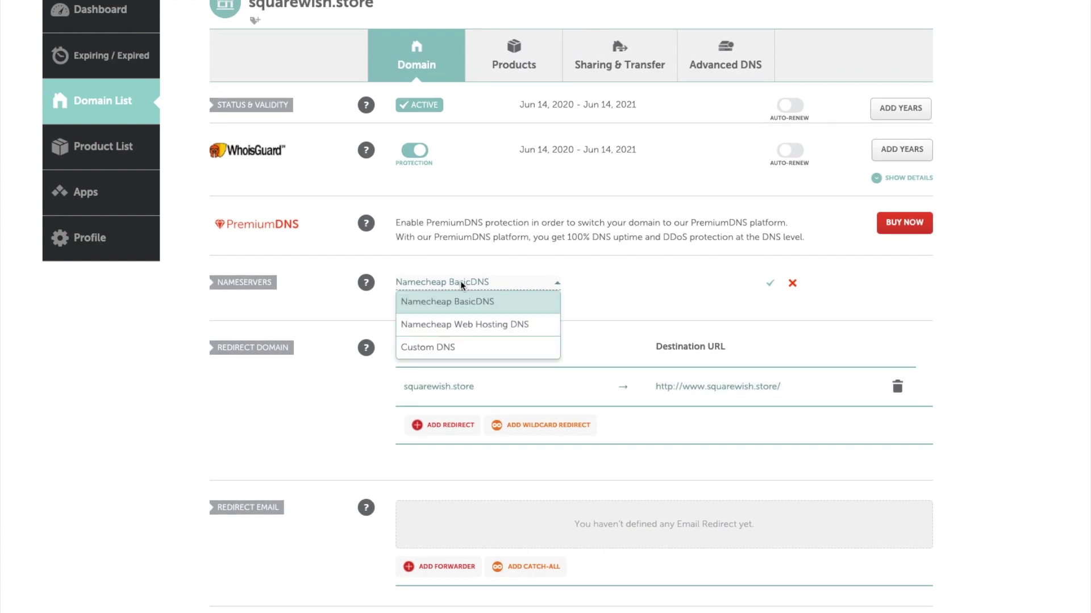
left_click(431, 322)
left_click(770, 283)
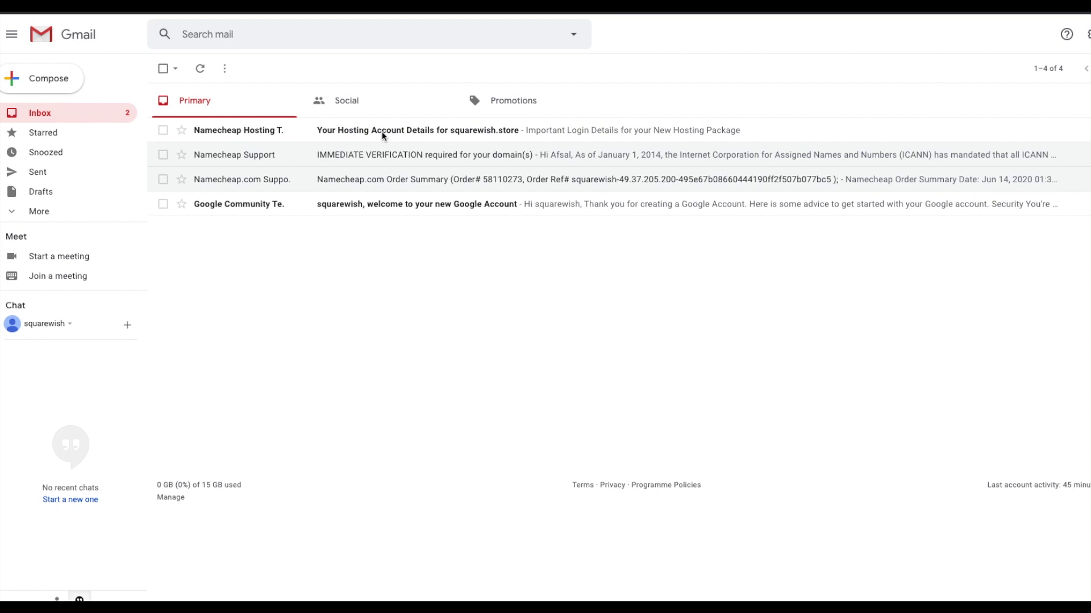
Read the hosting details email and select both cPanel URLs: premium55.web-hosting.com/cpanel and squarewish.store/cpanel.
left_click(382, 131)
scroll(657, 310, "down", 10)
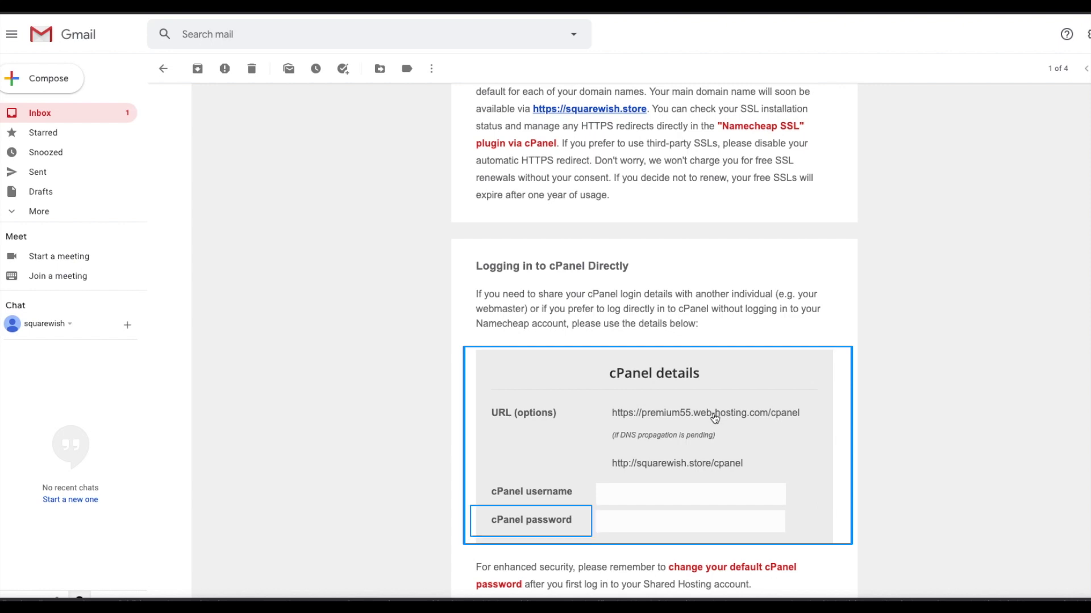
left_click_drag(806, 414, 597, 414)
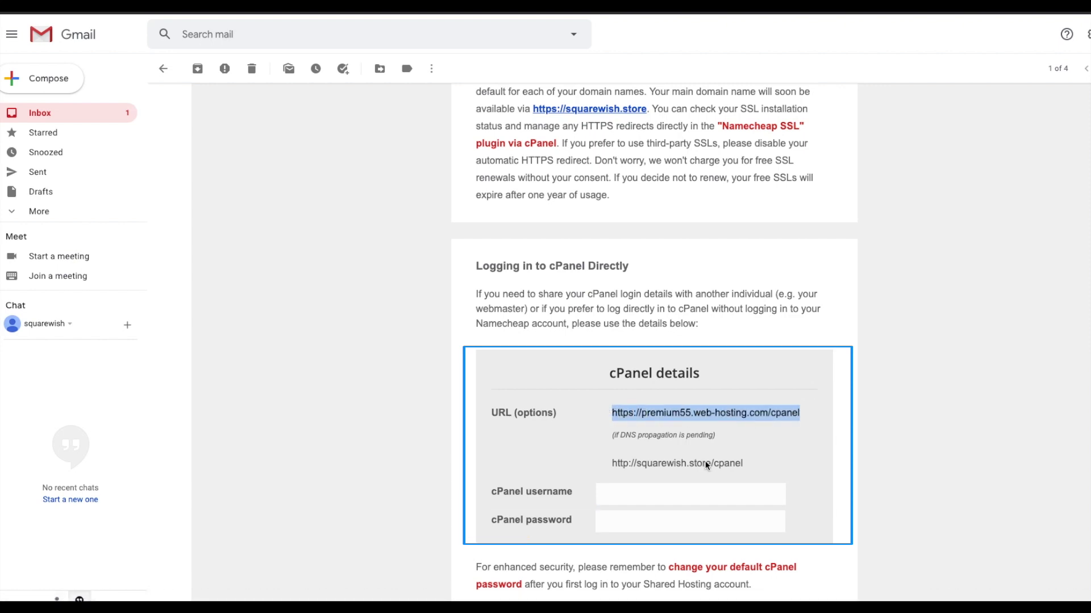
left_click_drag(757, 464, 577, 468)
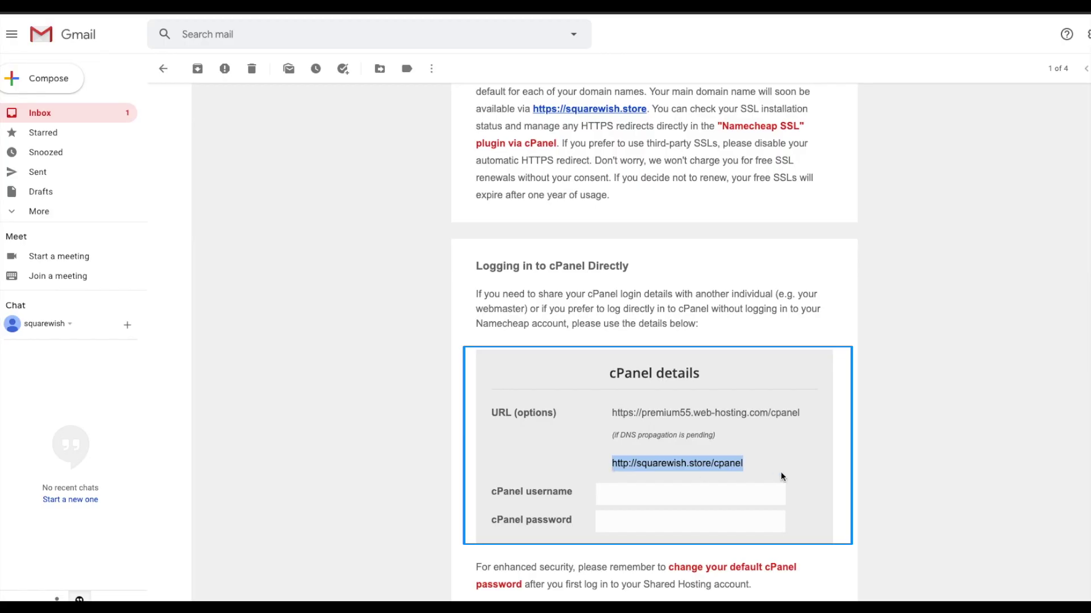
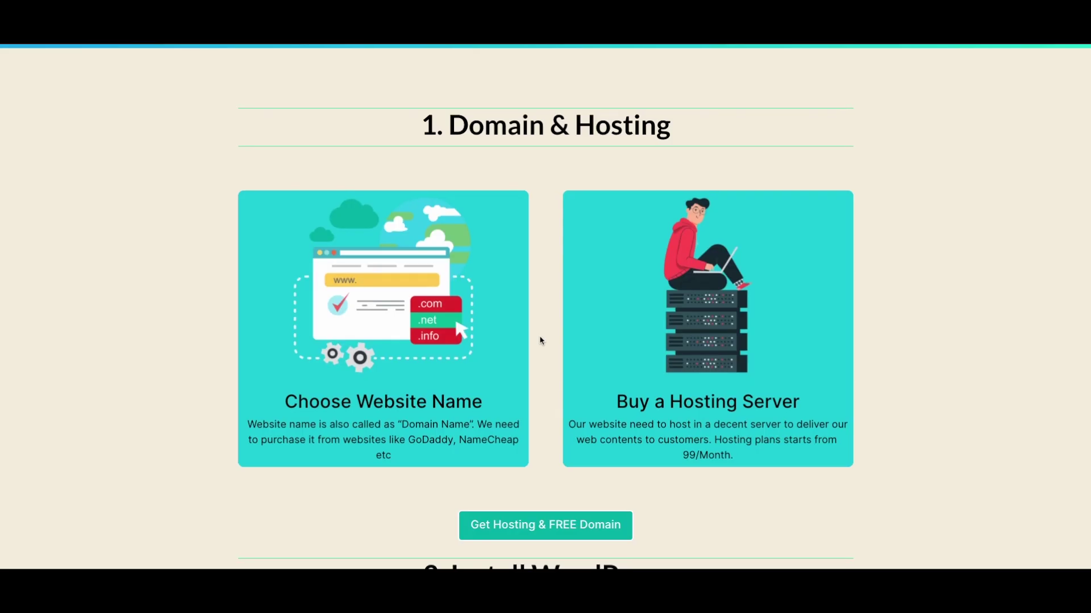
Scroll the cPanel page and launch the Softaculous Apps Installer.
scroll(540, 341, "down", 8)
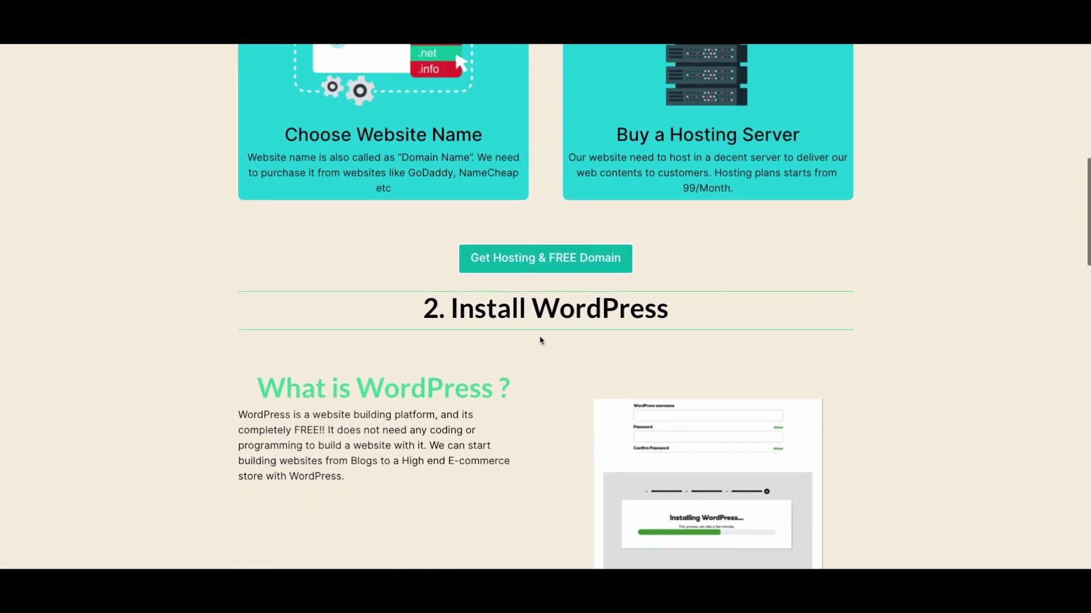
scroll(540, 341, "down", 1)
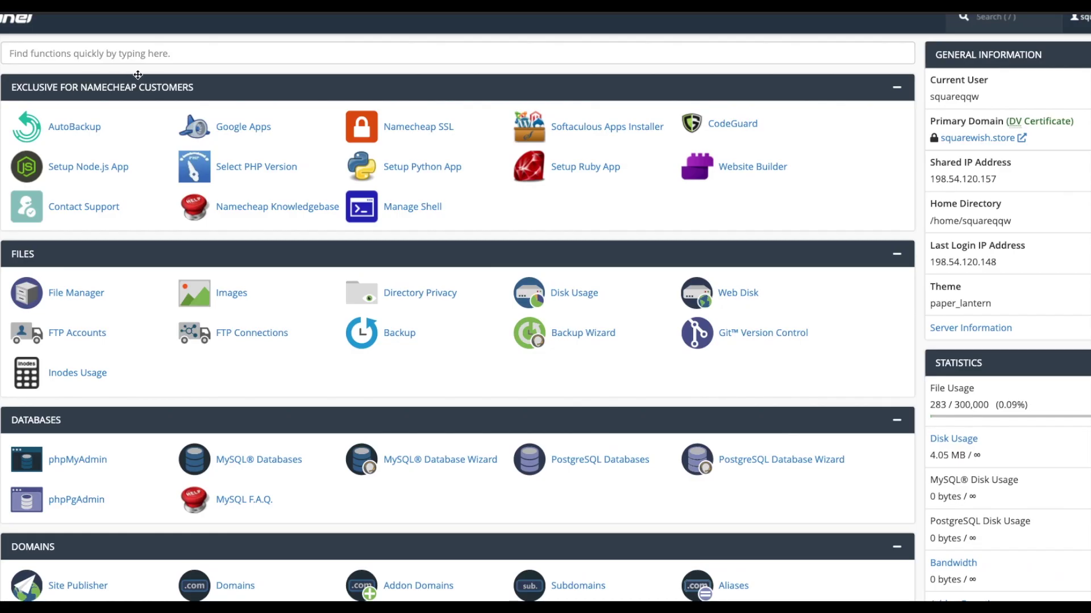
left_click(589, 144)
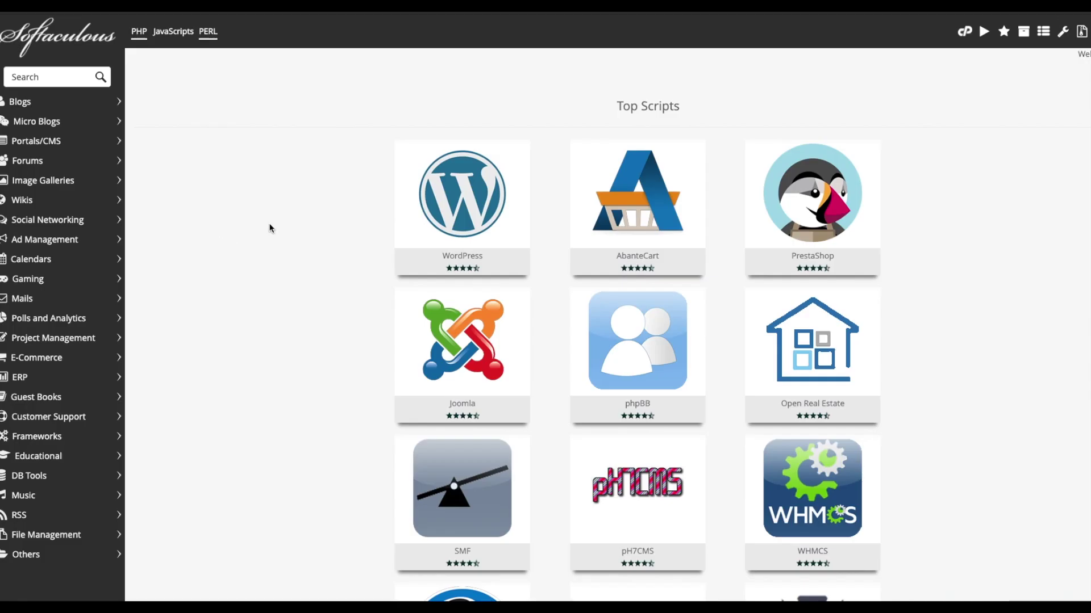
Start the WordPress install and set the Site Name to 'SquareWish'.
mouse_move(417, 200)
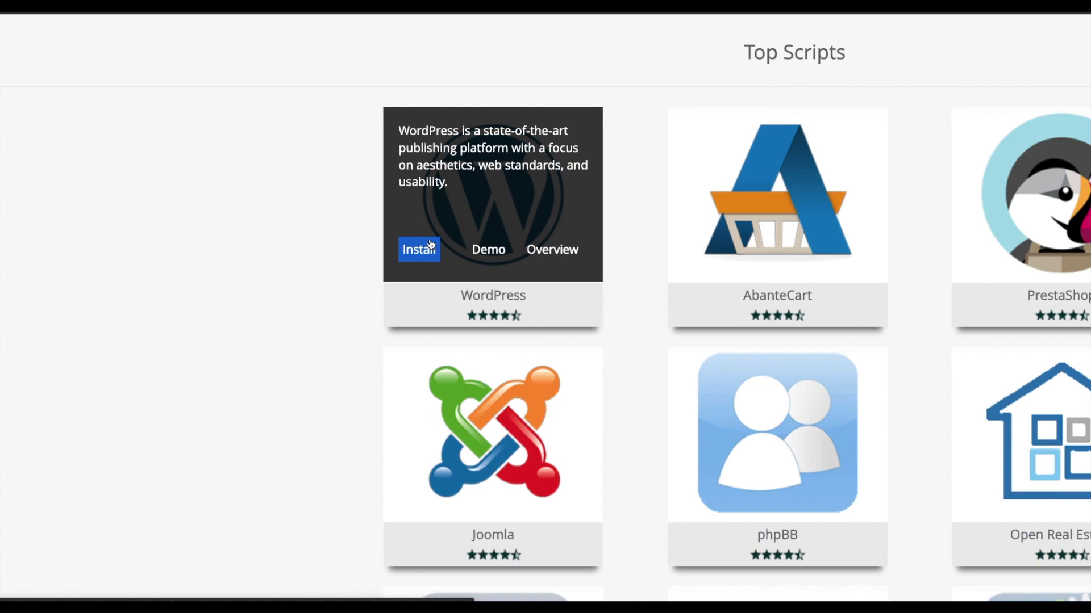
left_click(416, 248)
left_click(669, 267)
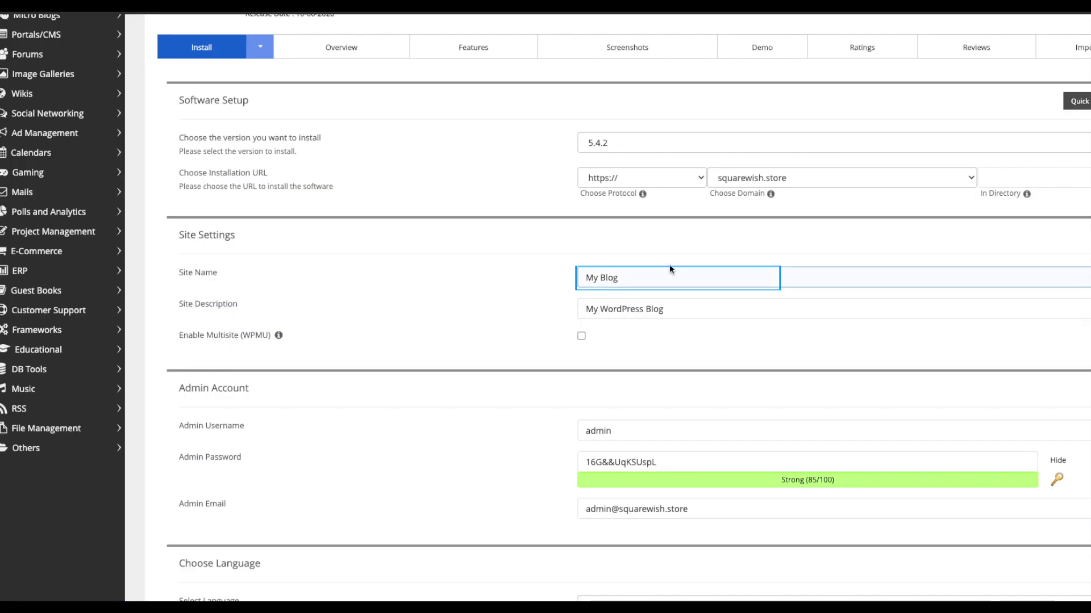
triple_click(641, 278)
type("Aq")
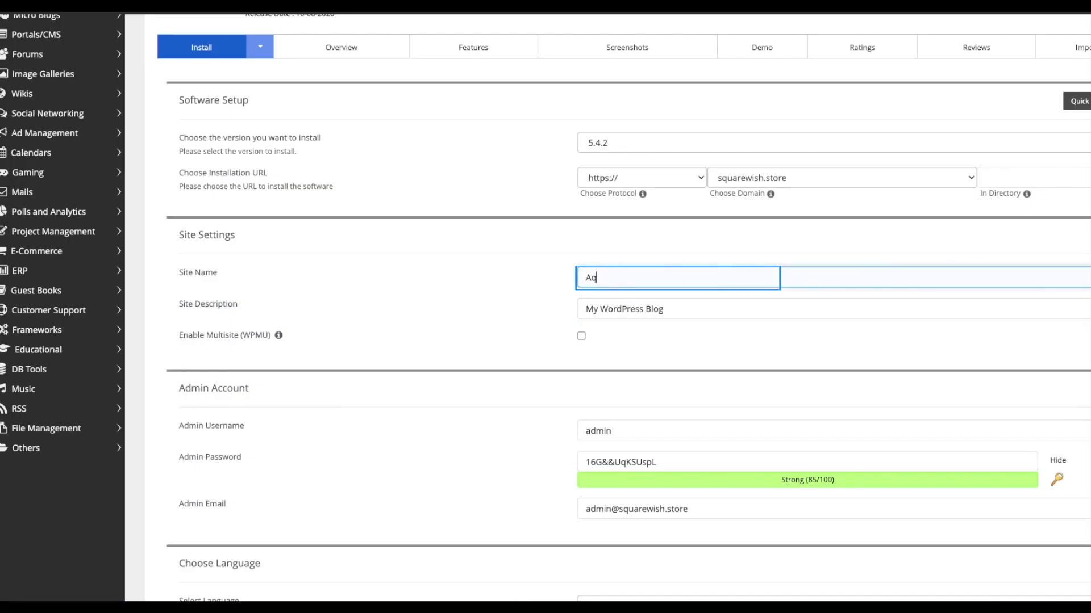
type("uareWish")
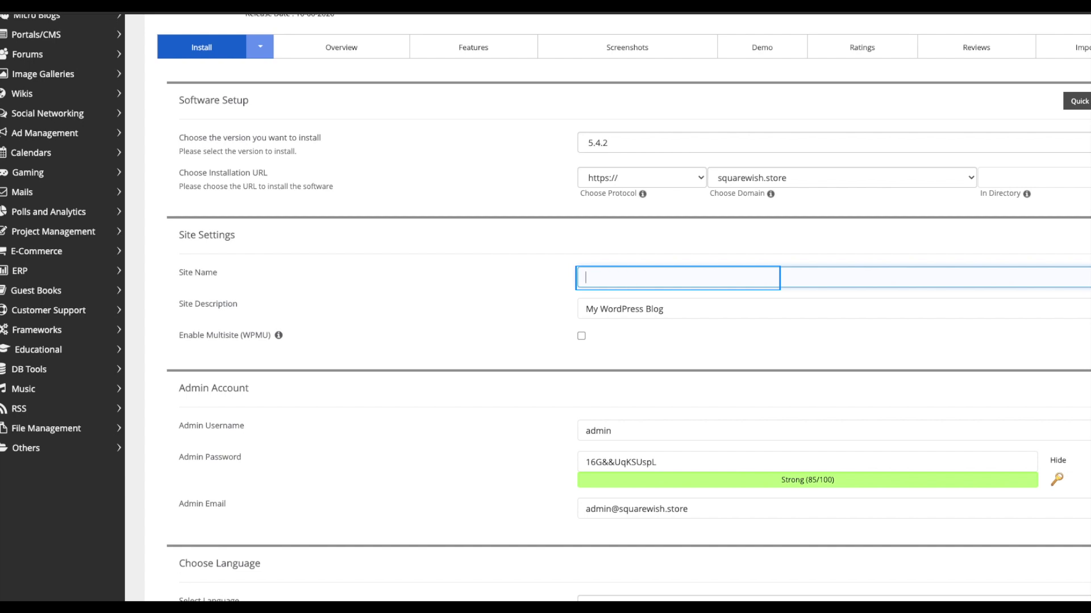
type("Squarewish")
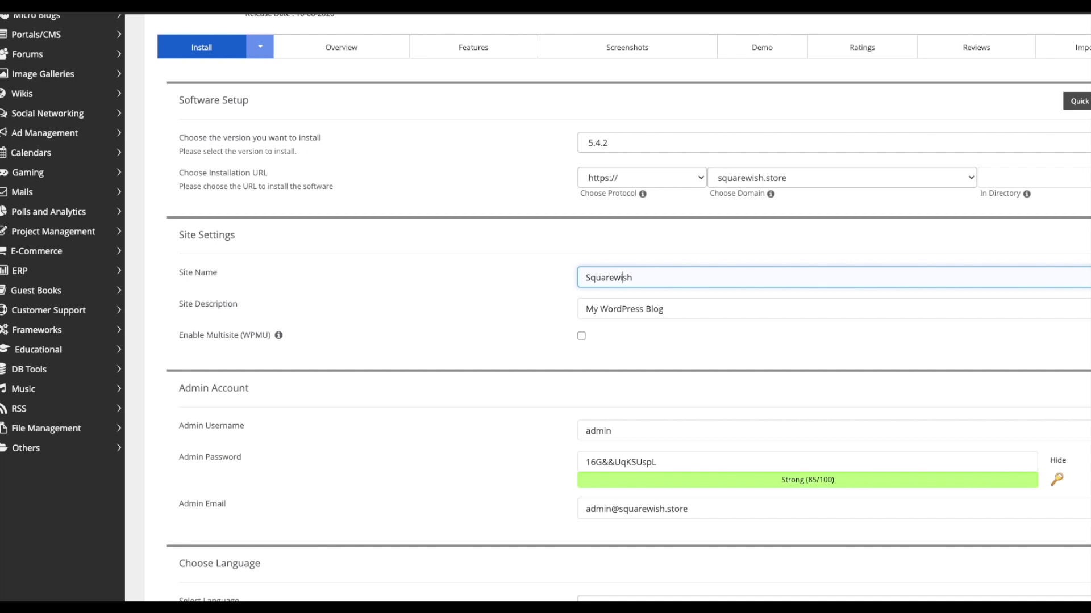
left_click(621, 277)
key("BackSpace")
type("W")
Replace the Site Description with 'Buy Online Products', then move to the Admin Username field.
left_click(652, 310)
triple_click(652, 310)
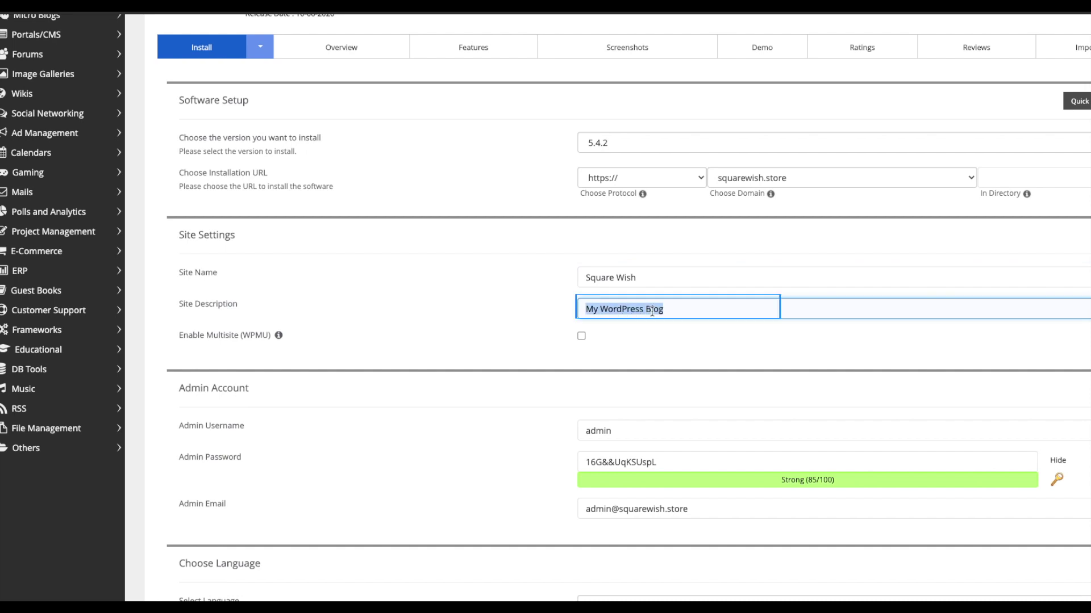
type("Buy")
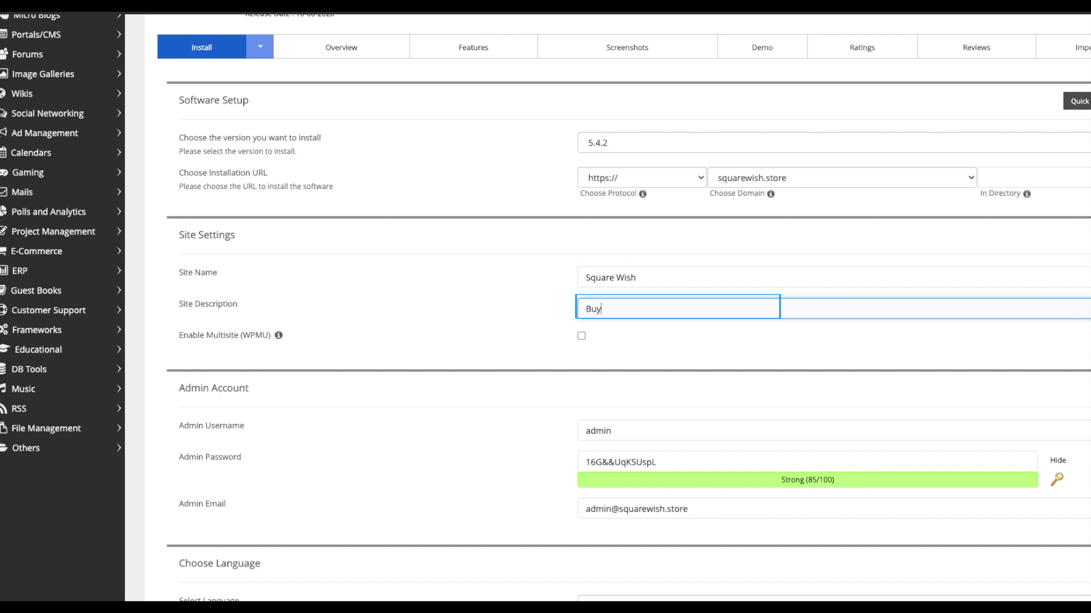
type(" O")
key("BackSpace")
type("Online Products")
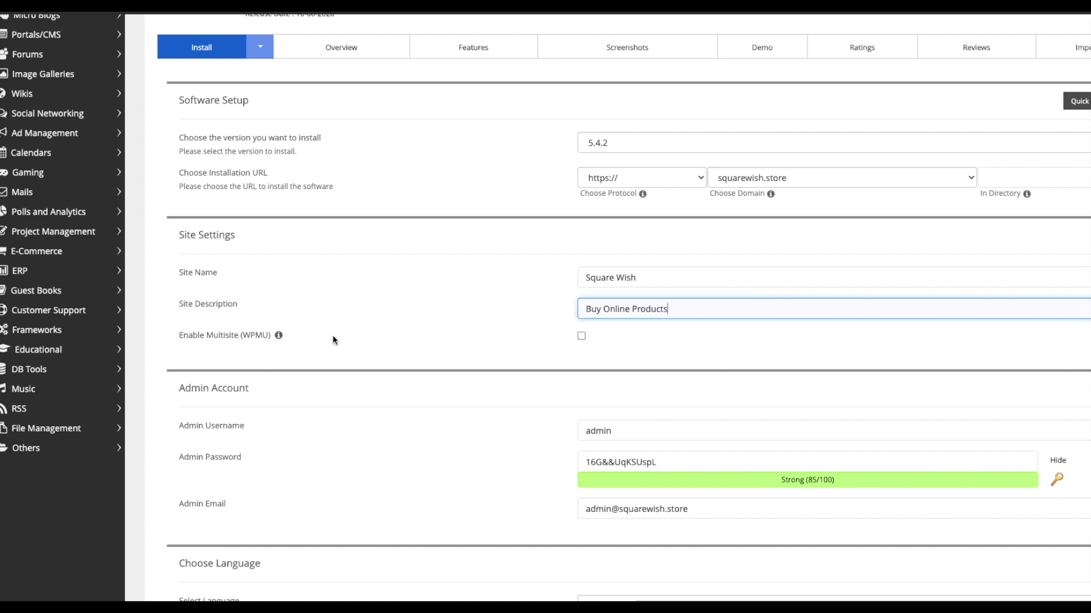
mouse_move(278, 339)
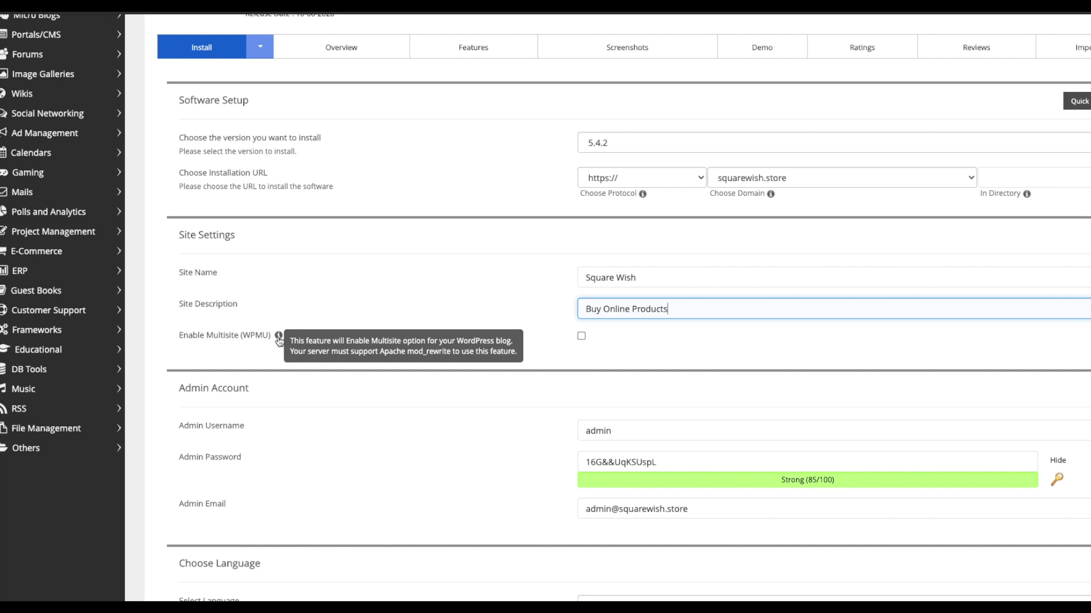
scroll(279, 339, "down", 3)
left_click(630, 284)
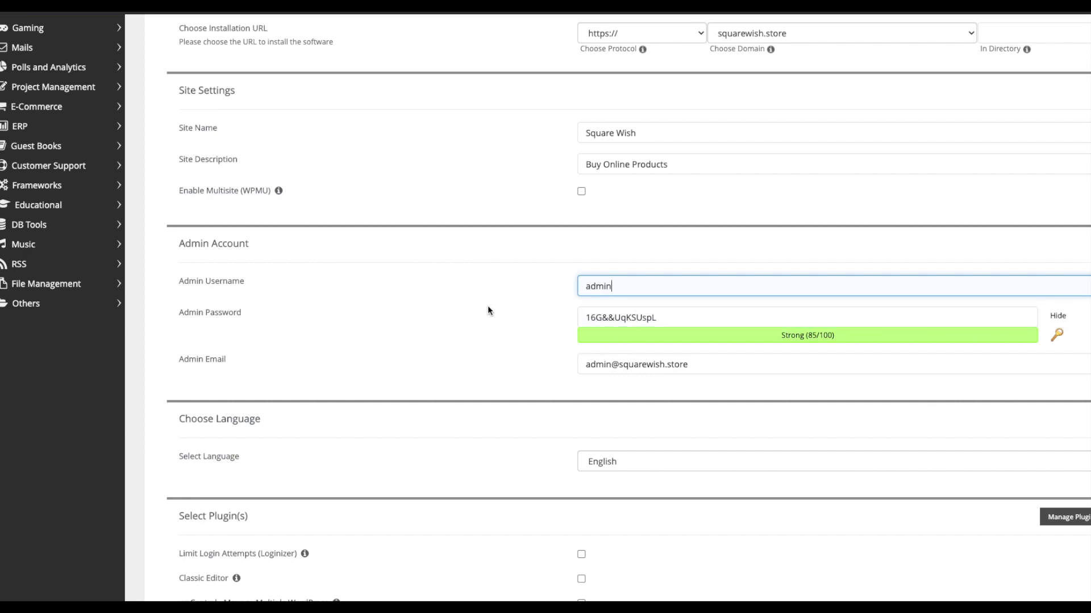
Replace the admin e-mail with the owner's saved address.
triple_click(619, 318)
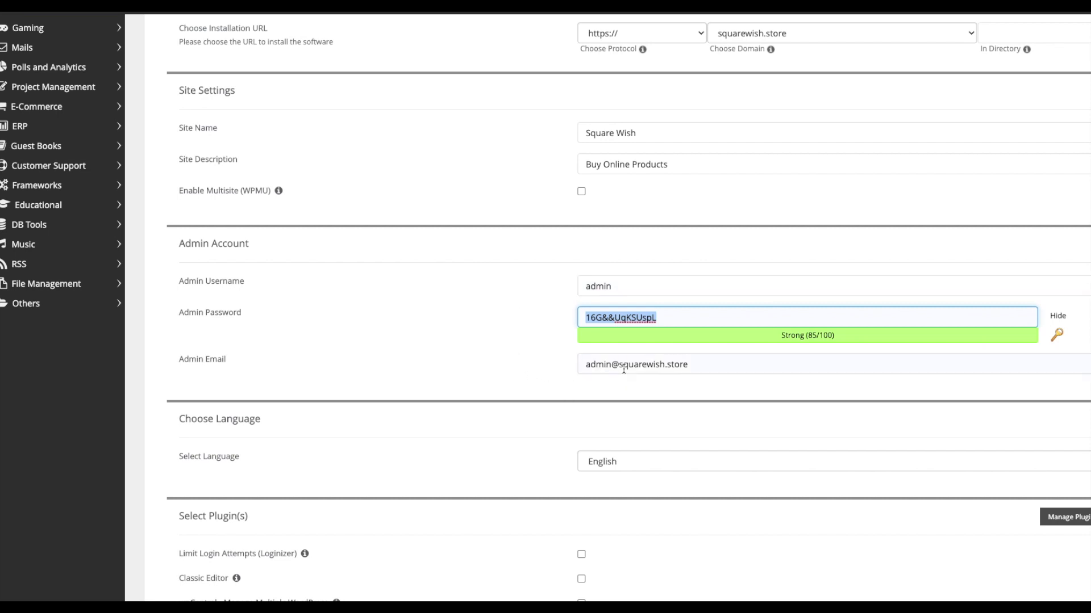
triple_click(648, 365)
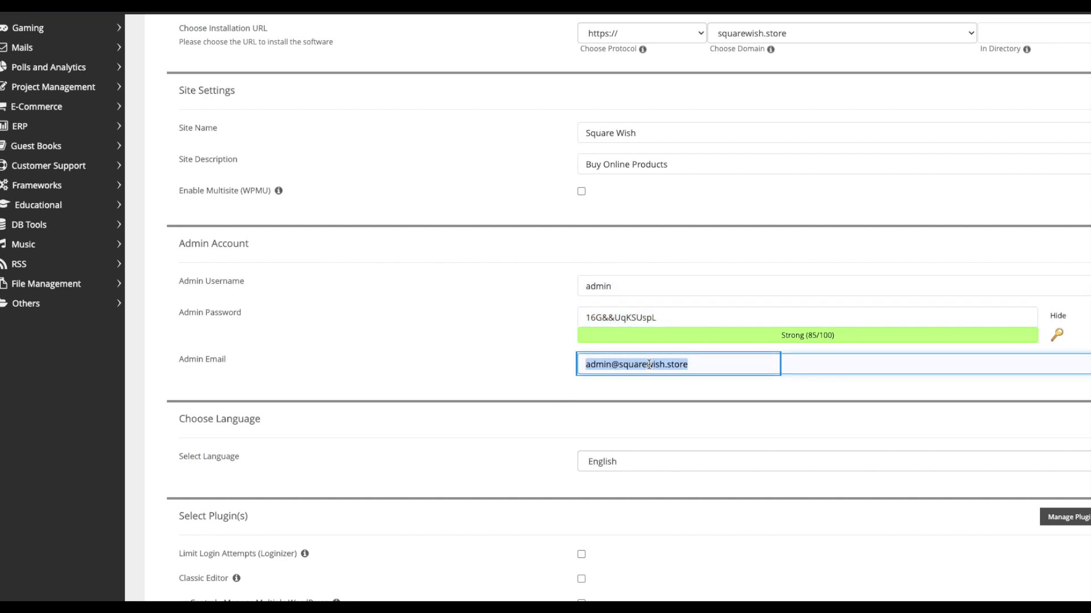
type("afsa")
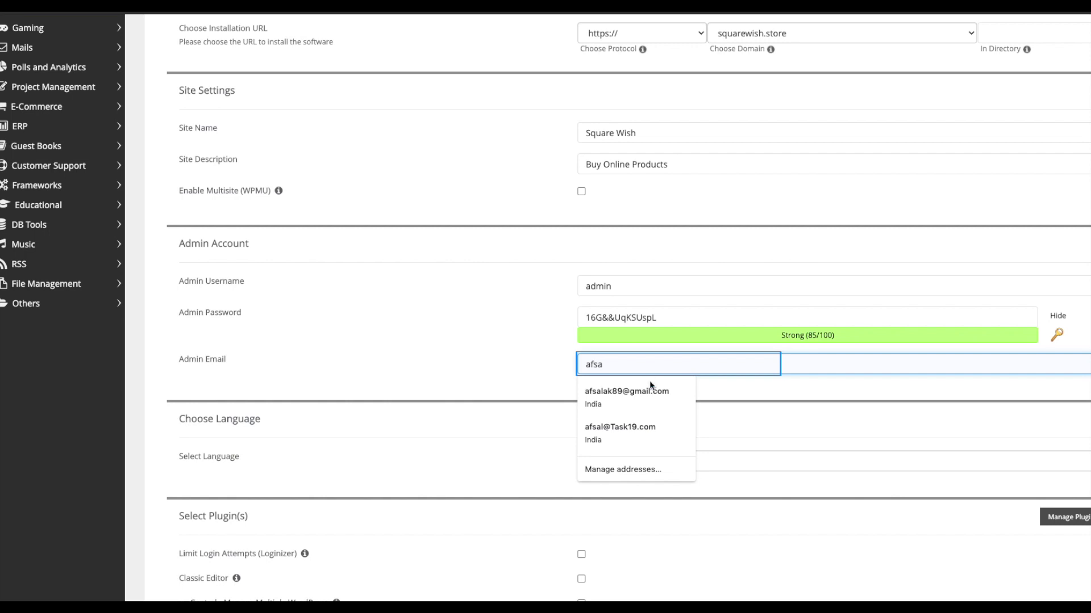
left_click(648, 392)
Fill the installation-details e-mail with a saved address and install WordPress.
scroll(650, 382, "down", 9)
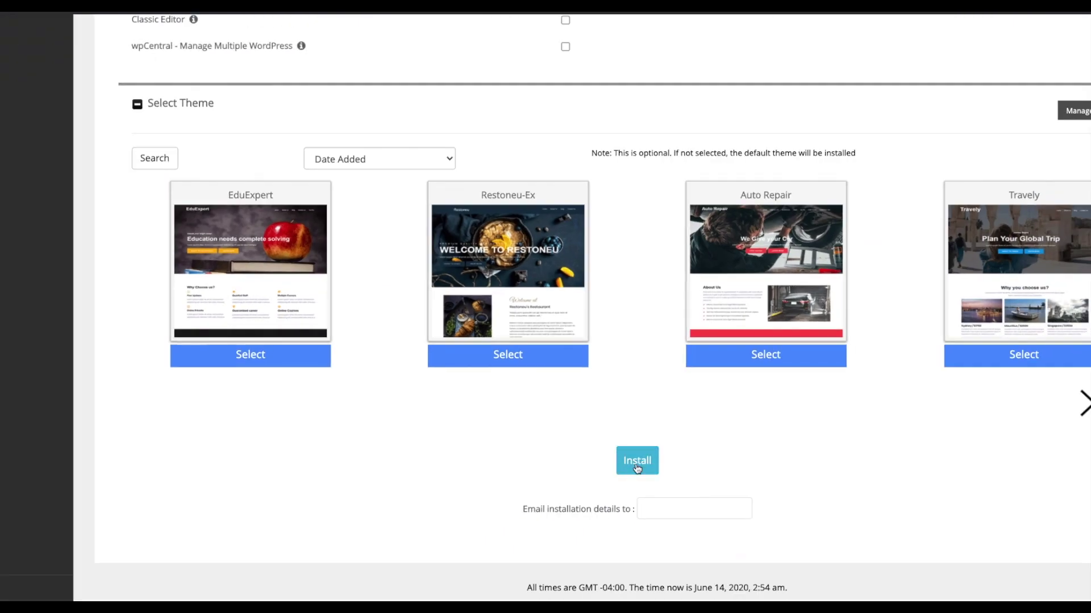
left_click(714, 555)
left_click(680, 511)
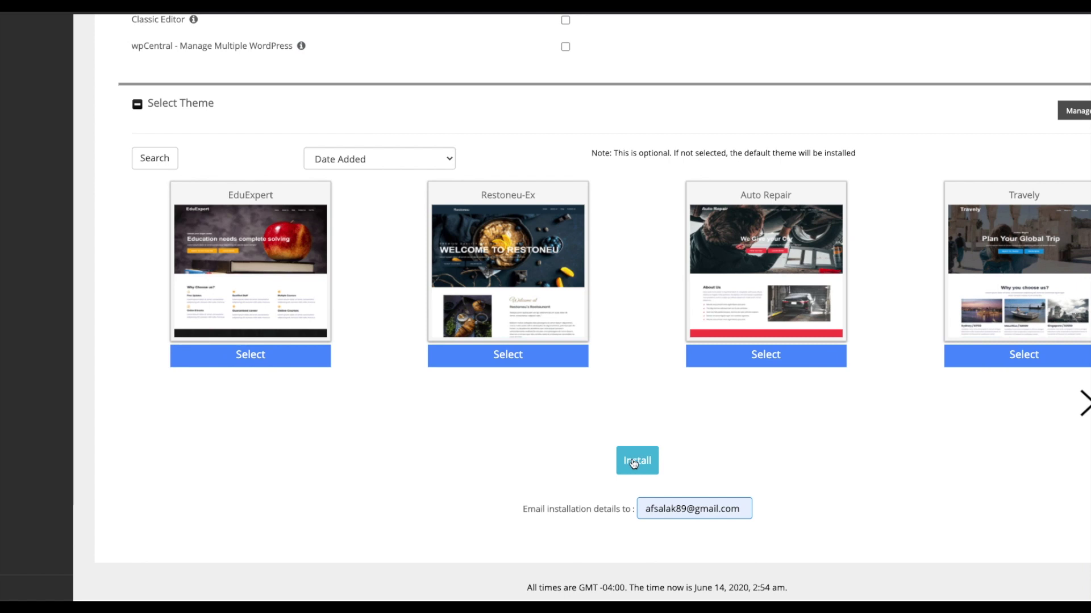
left_click(634, 463)
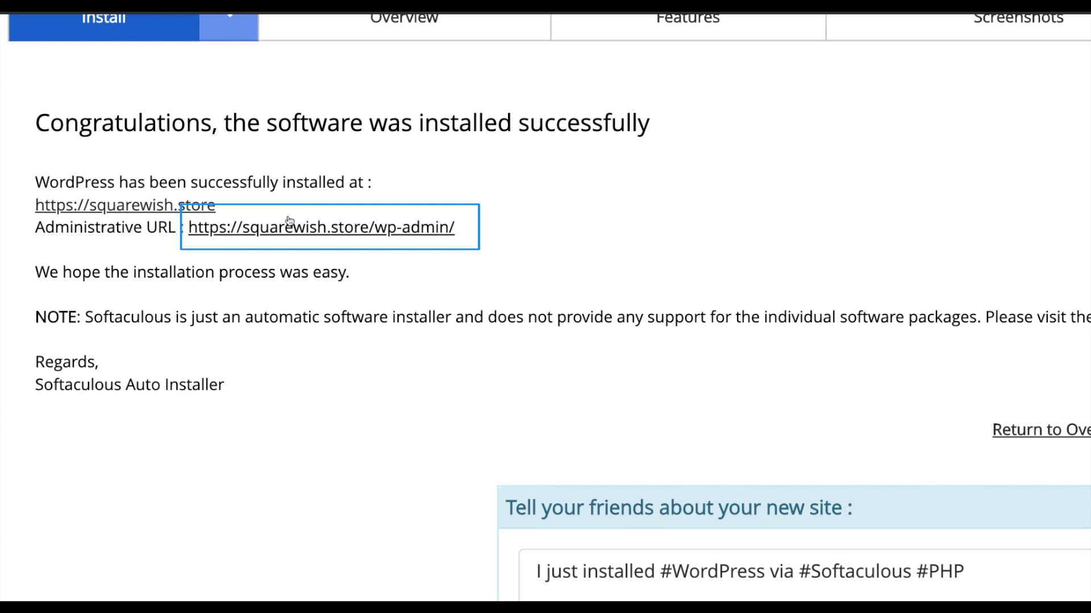
Follow the Administrative URL and look over the site's Hello world! front page.
left_click(354, 235)
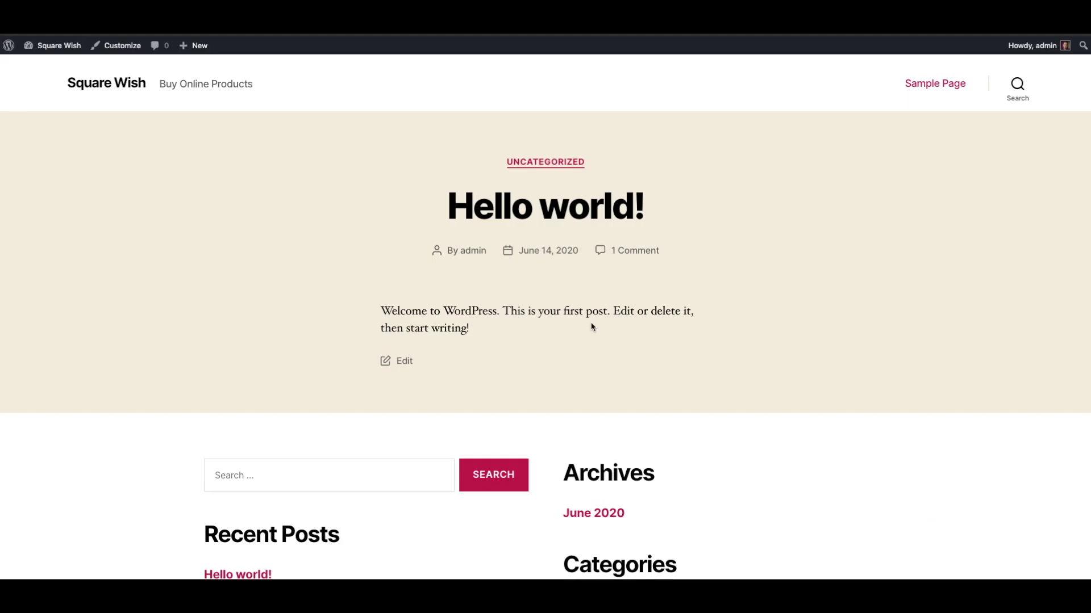
scroll(592, 324, "down", 5)
scroll(592, 324, "up", 5)
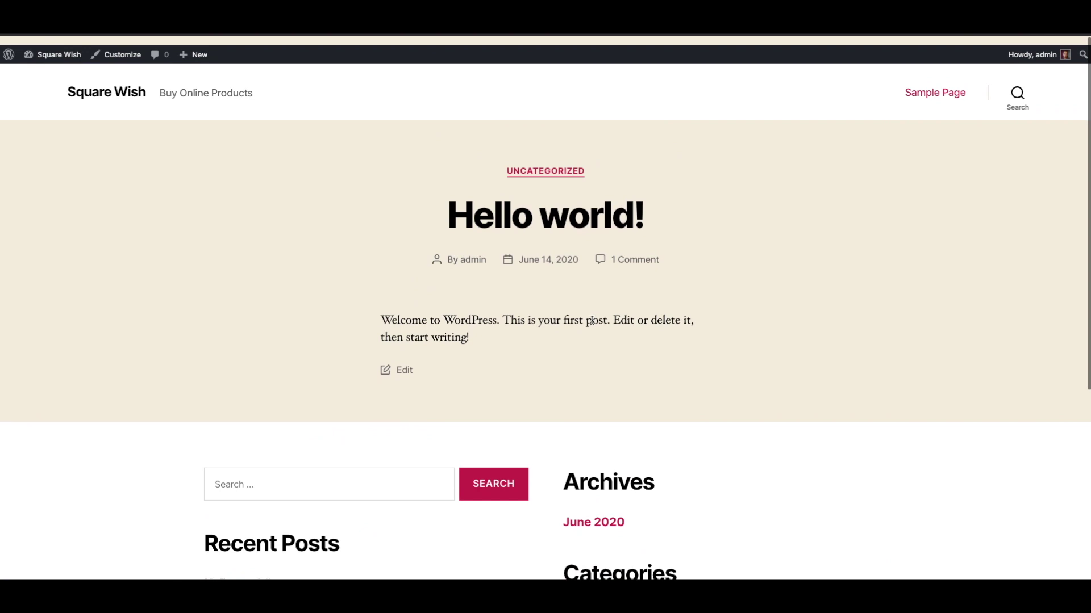
scroll(592, 324, "down", 2)
scroll(592, 324, "down", 3)
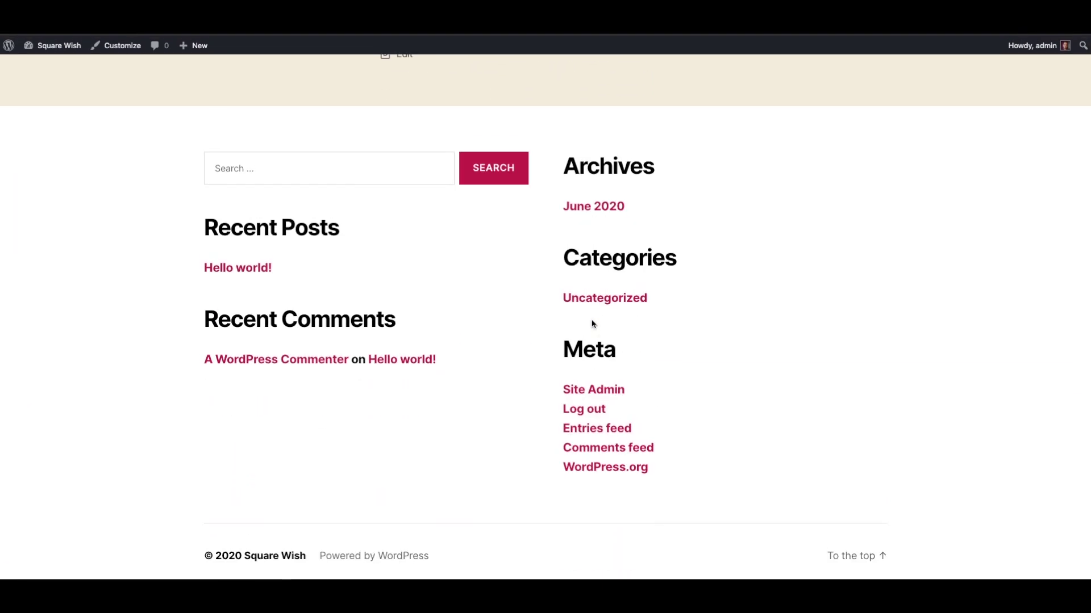
scroll(592, 323, "up", 5)
scroll(592, 323, "down", 5)
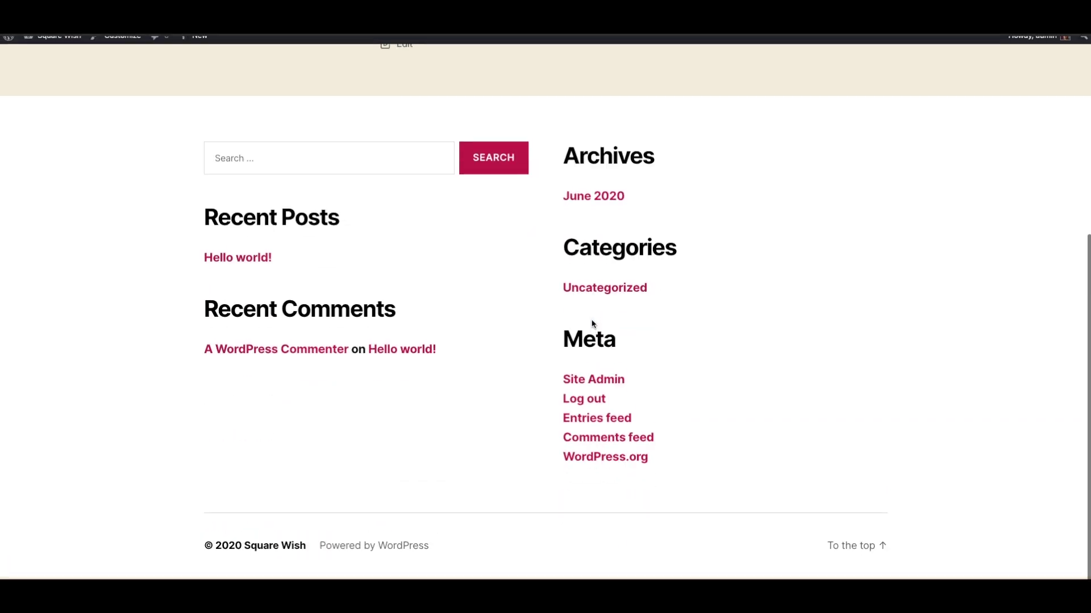
scroll(592, 323, "up", 5)
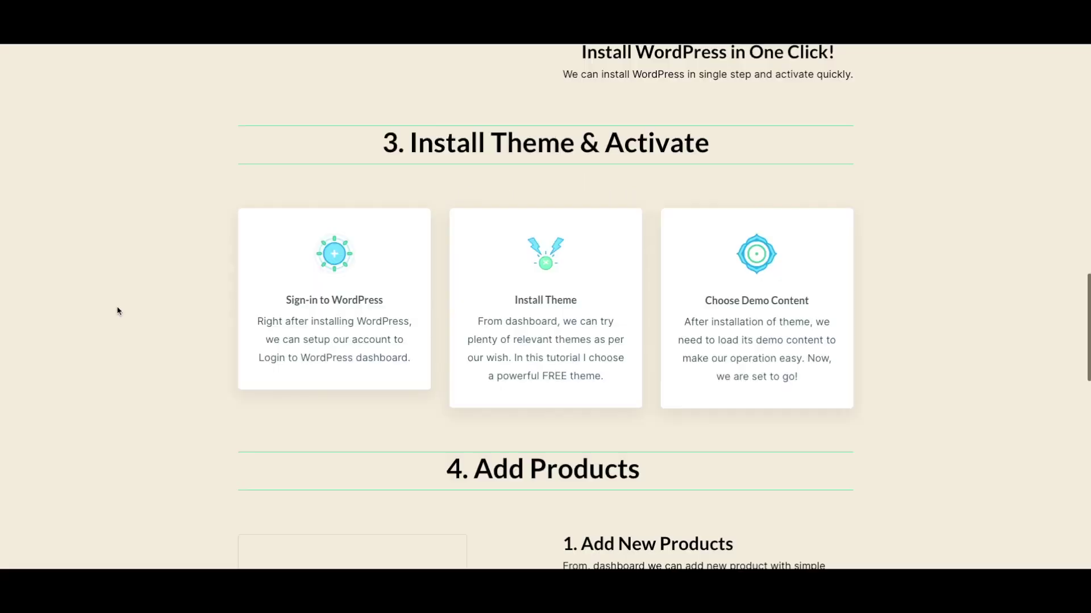
scroll(118, 311, "up", 5)
scroll(118, 310, "down", 6)
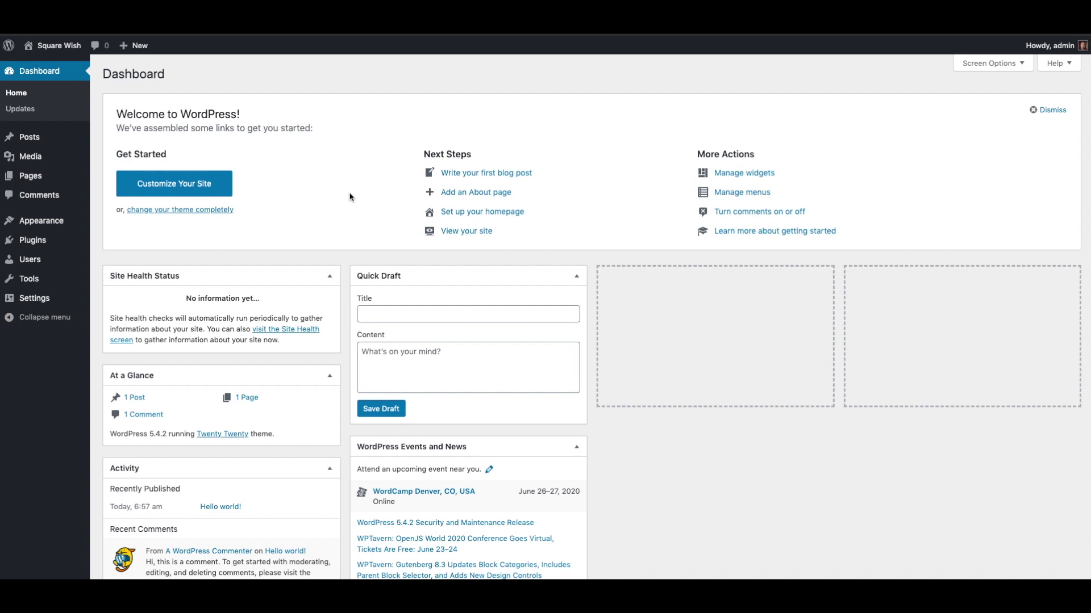
Search the theme directory for 'astra theme' and install Astra.
mouse_move(26, 226)
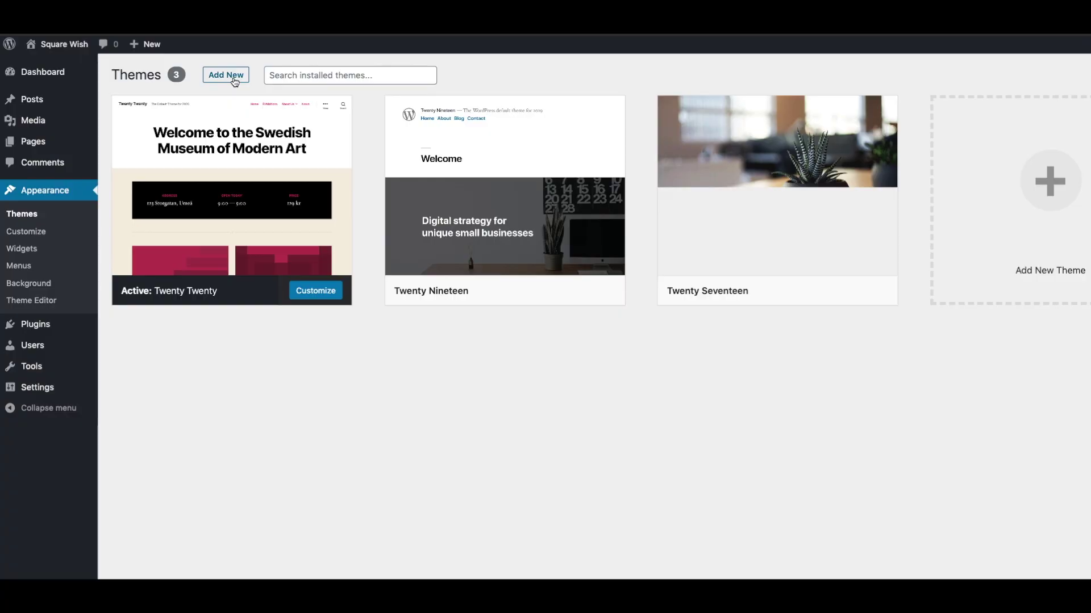
left_click(225, 75)
left_click(895, 90)
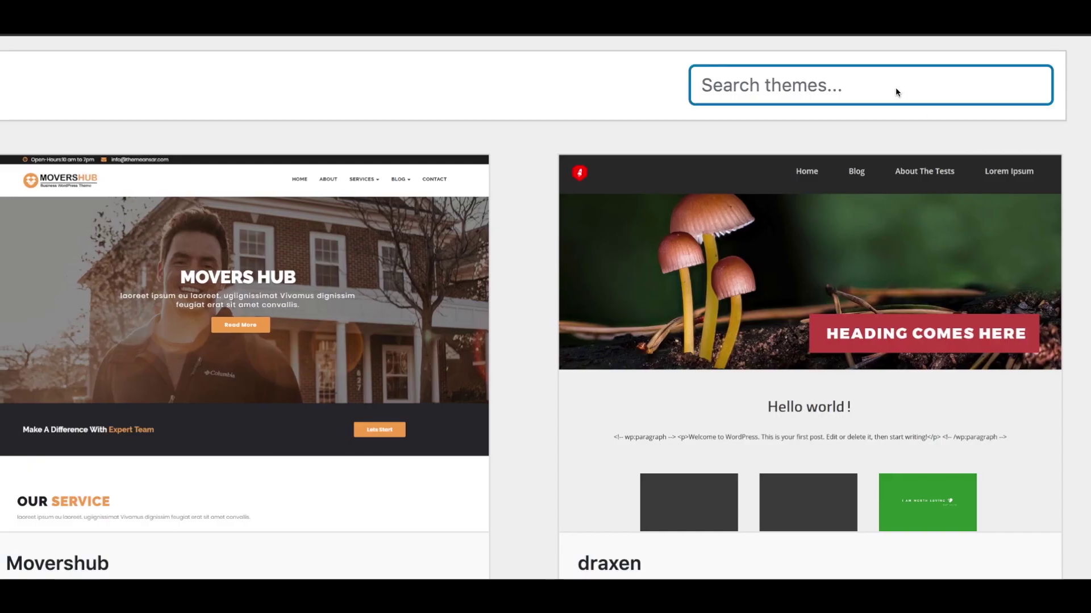
type("astra them")
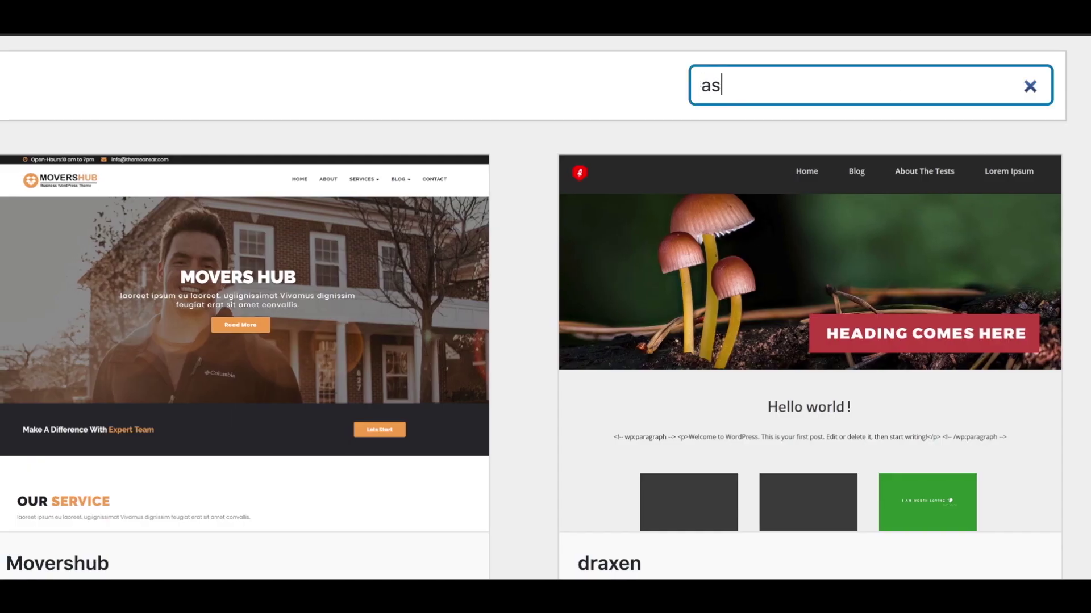
type("e")
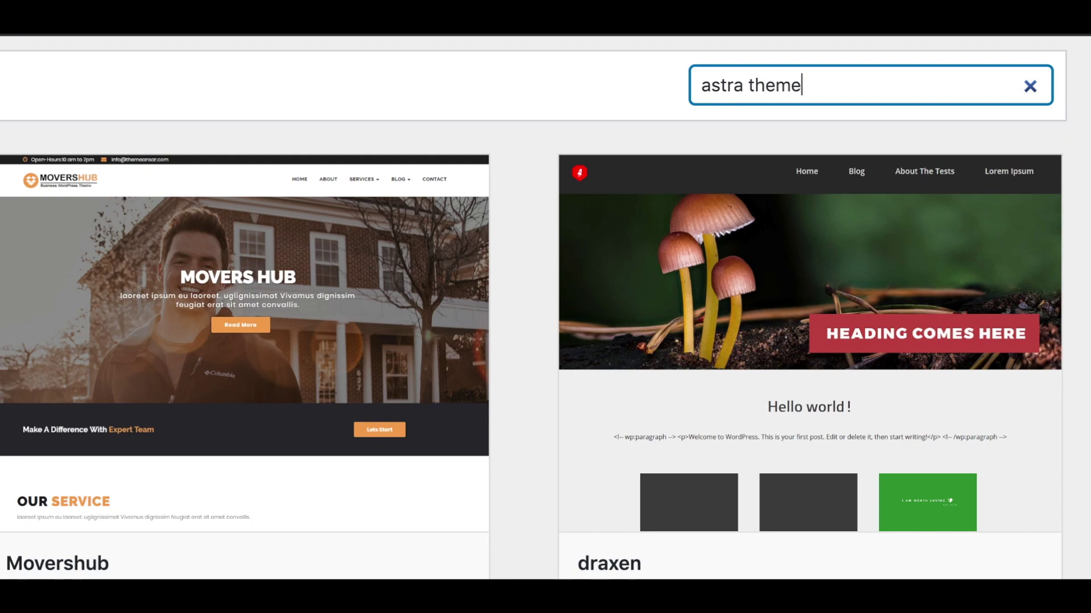
left_click(548, 424)
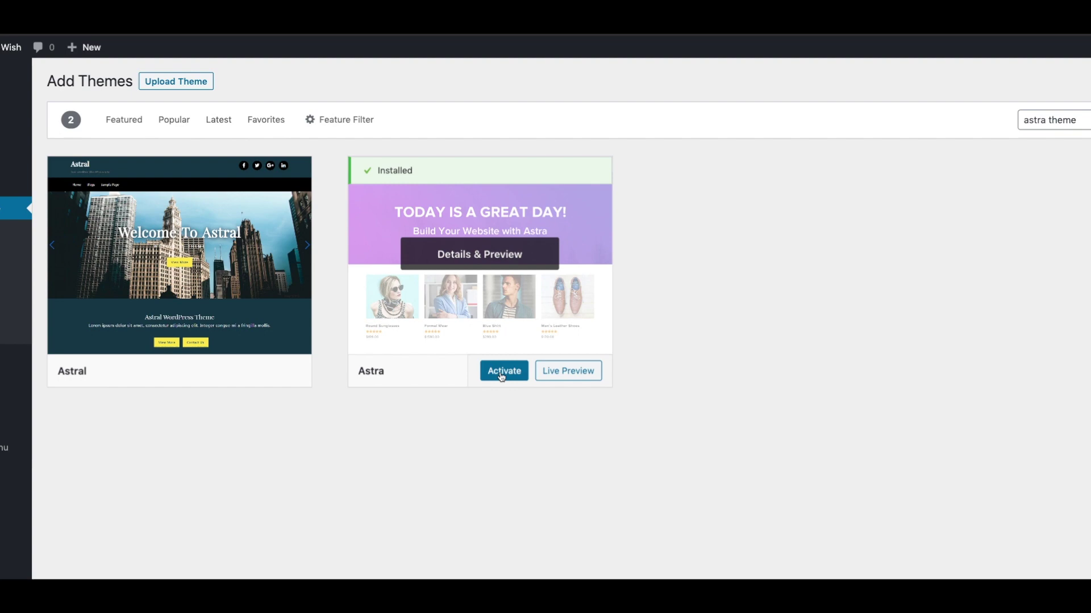
Activate the Astra theme and go to Astra Options.
left_click(502, 376)
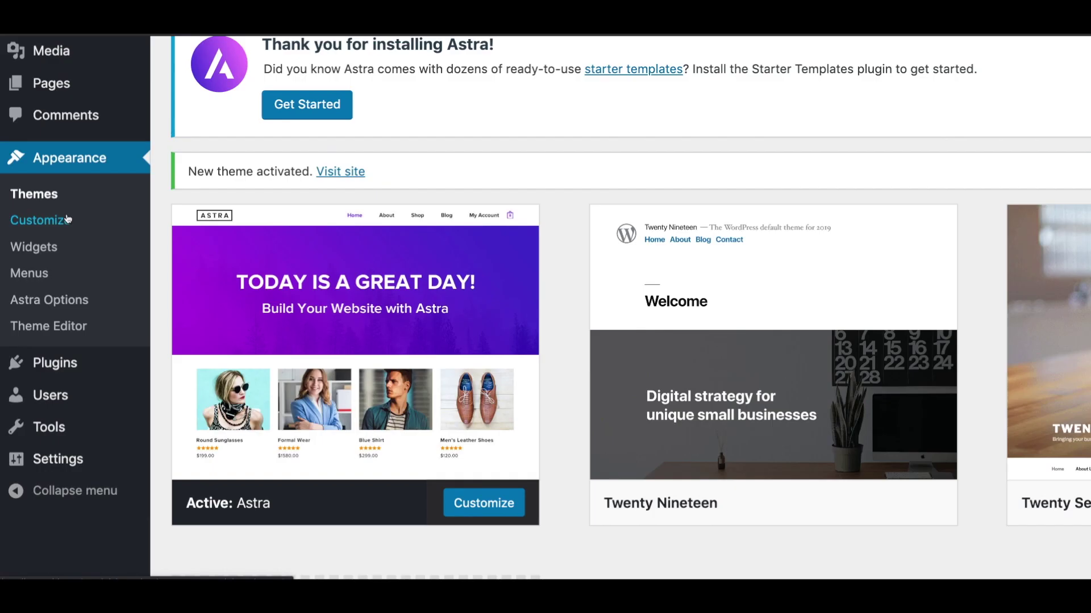
left_click(49, 301)
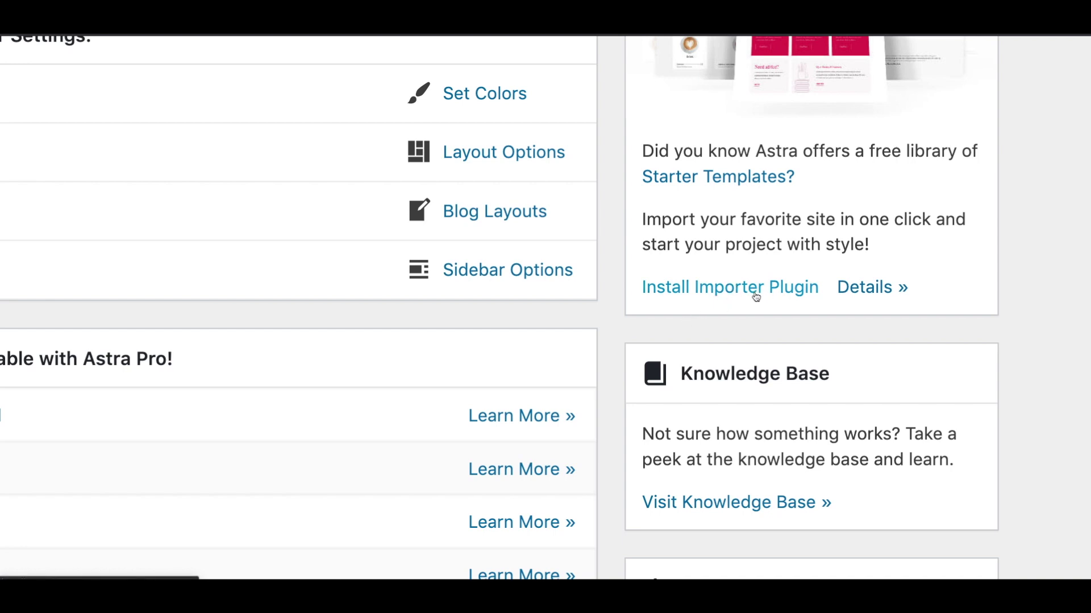
Install the Starter Templates importer plugin and choose Elementor as the page builder.
left_click(756, 293)
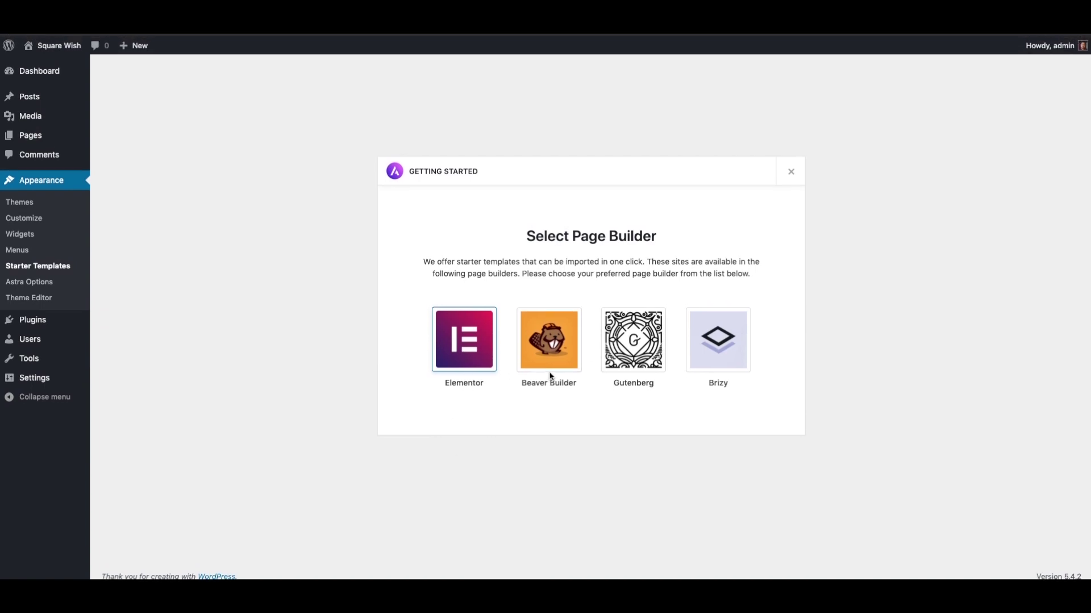
left_click(179, 339)
scroll(655, 326, "down", 5)
scroll(656, 328, "down", 8)
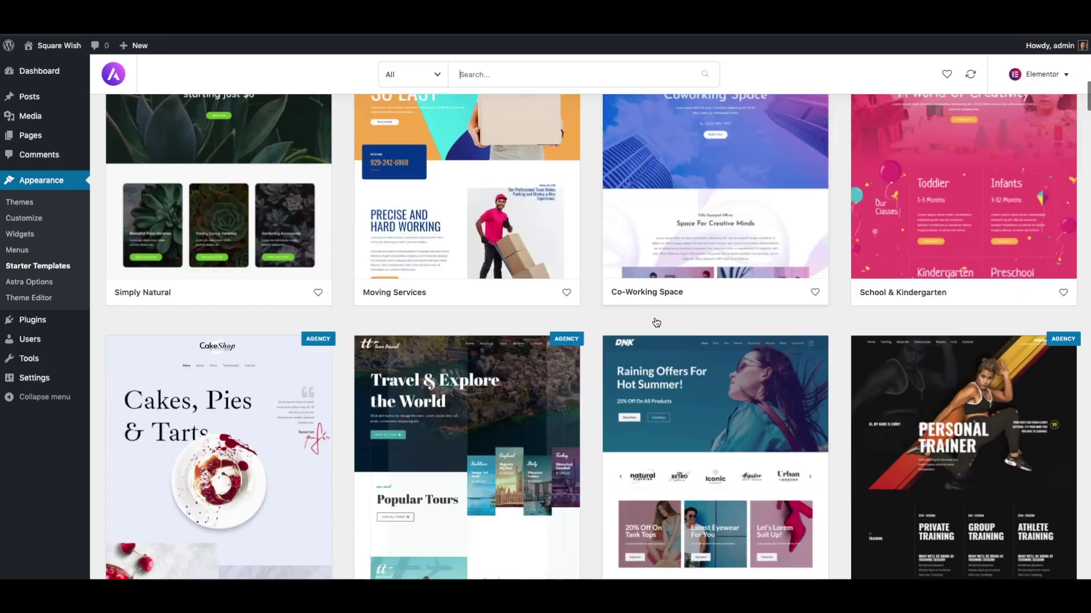
scroll(656, 323, "up", 12)
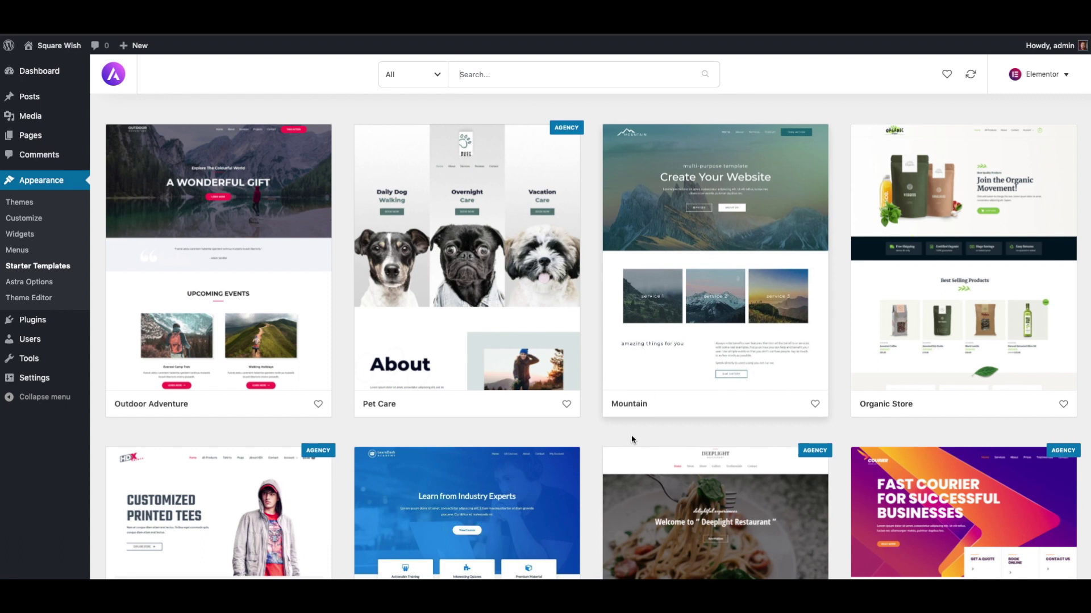
Browse the Elementor site templates and bring up the category dropdown.
scroll(611, 437, "down", 7)
scroll(611, 437, "down", 8)
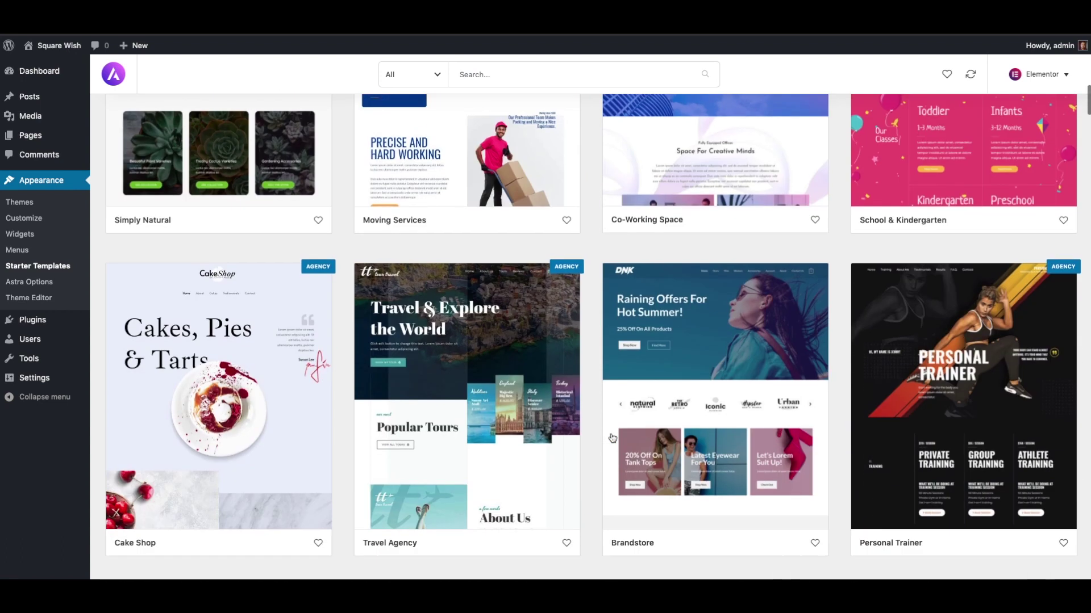
scroll(611, 437, "down", 2)
scroll(611, 437, "down", 4)
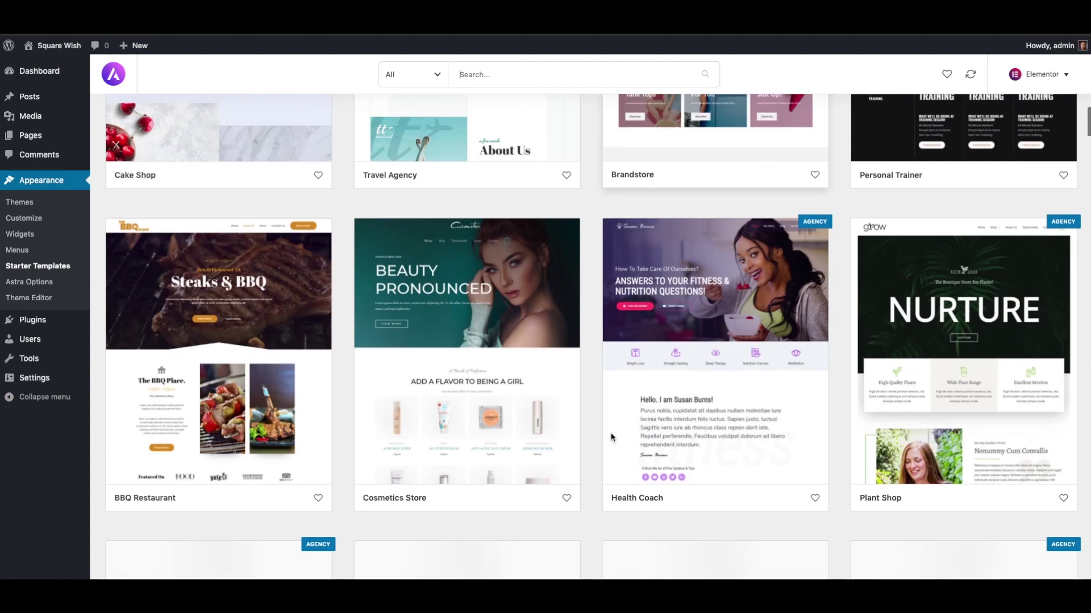
scroll(522, 450, "down", 2)
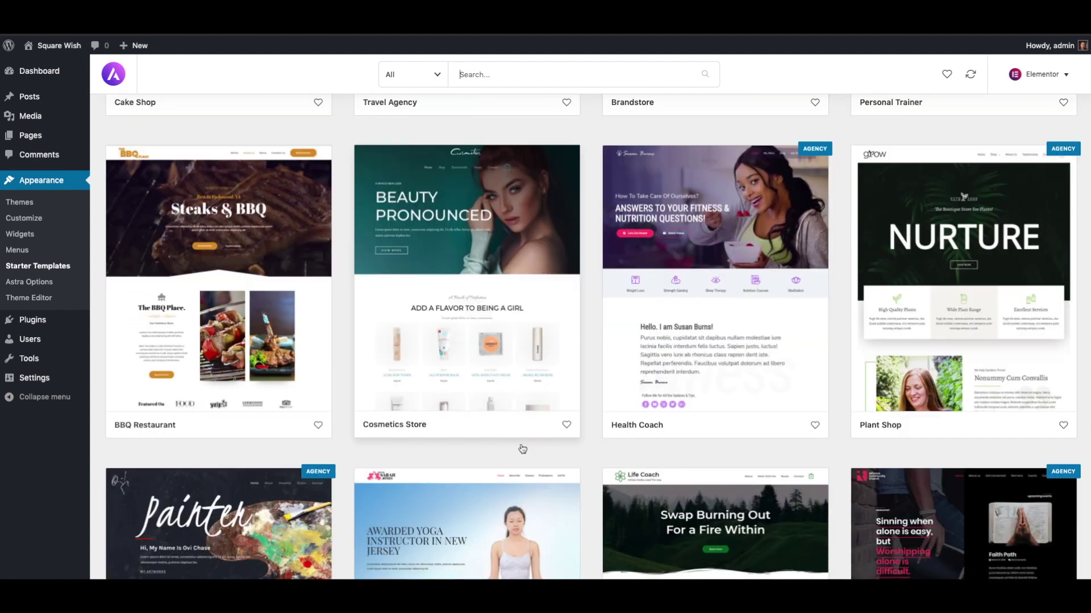
scroll(520, 445, "down", 6)
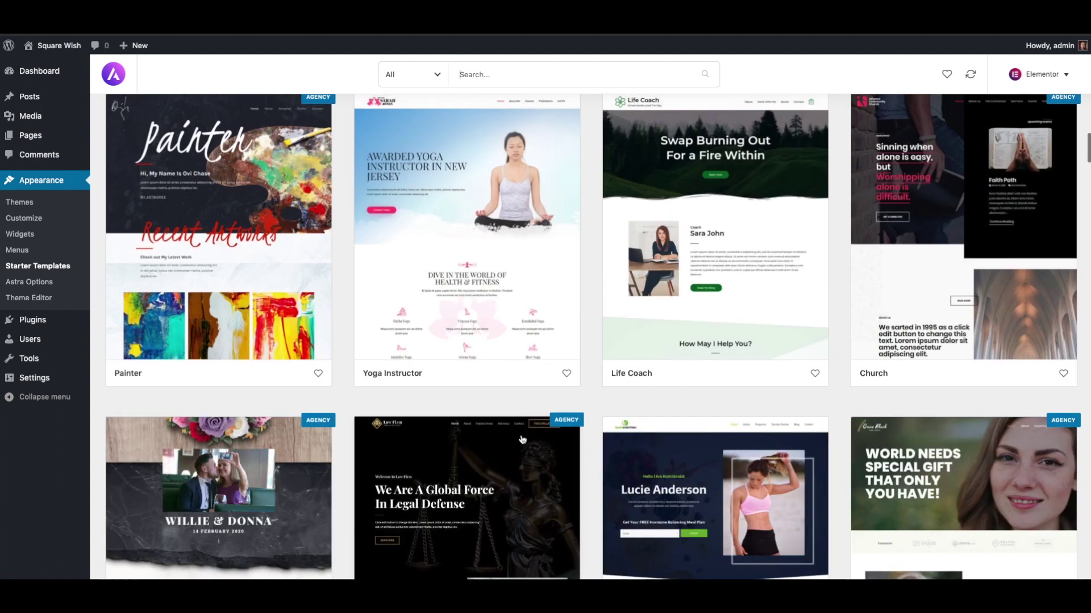
scroll(522, 439, "down", 6)
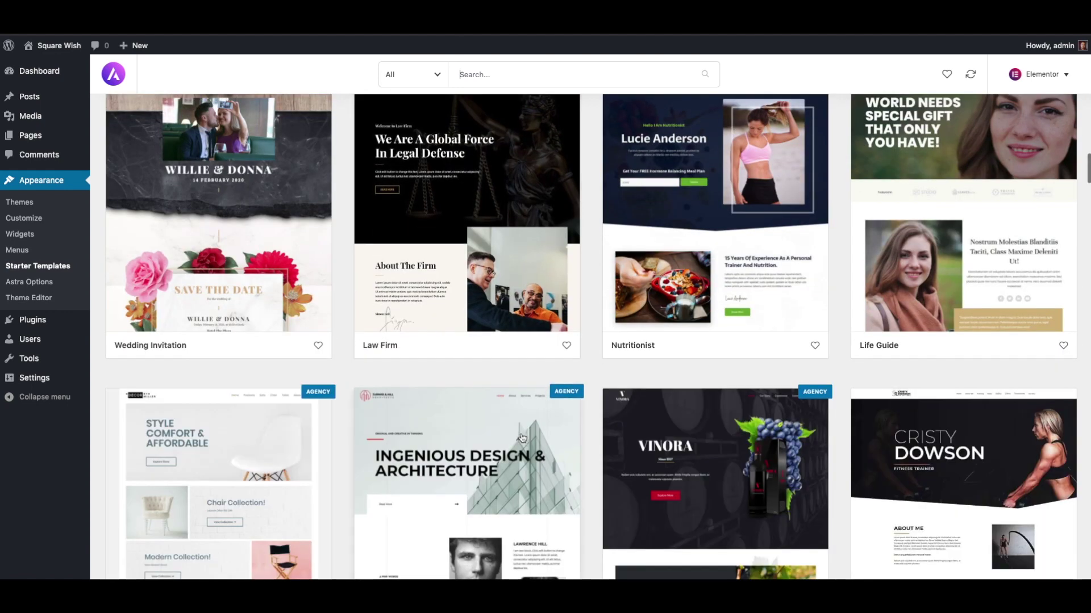
scroll(522, 438, "up", 15)
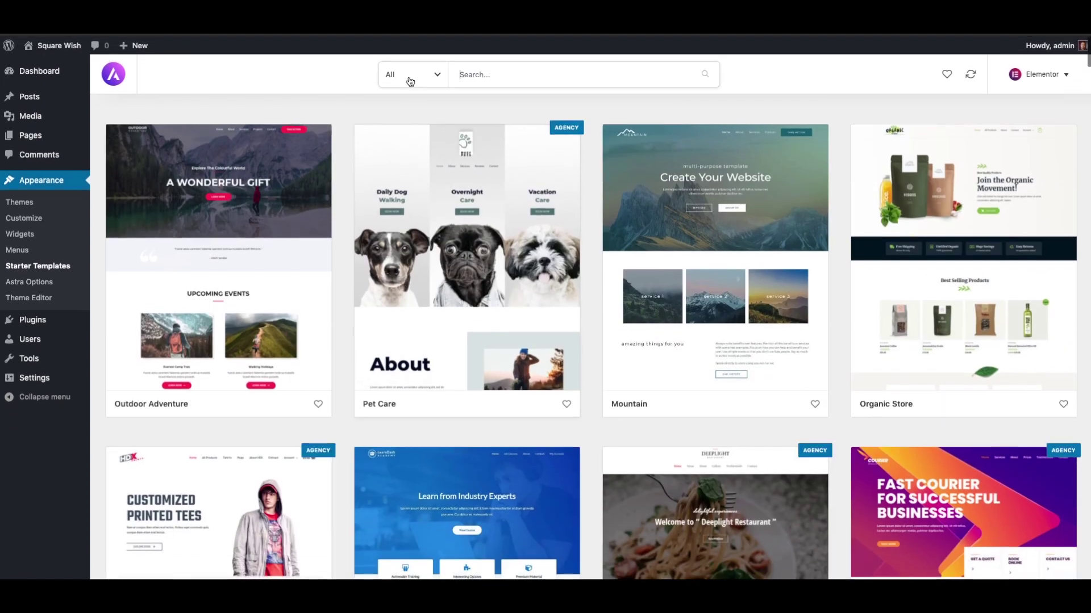
left_click(411, 80)
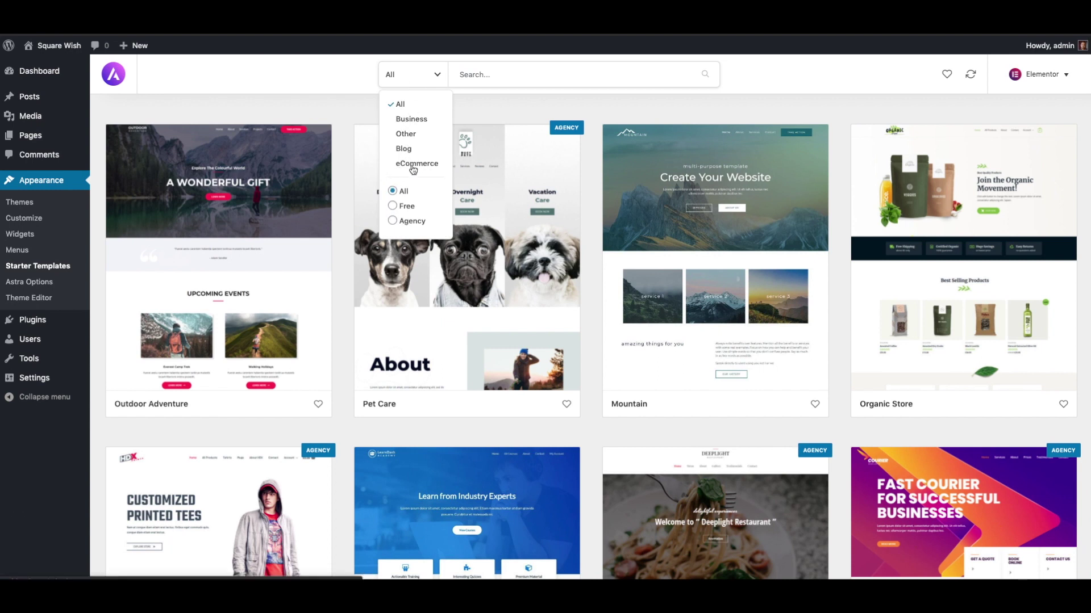
Filter the templates to eCommerce and select the Organic Store template.
left_click(404, 166)
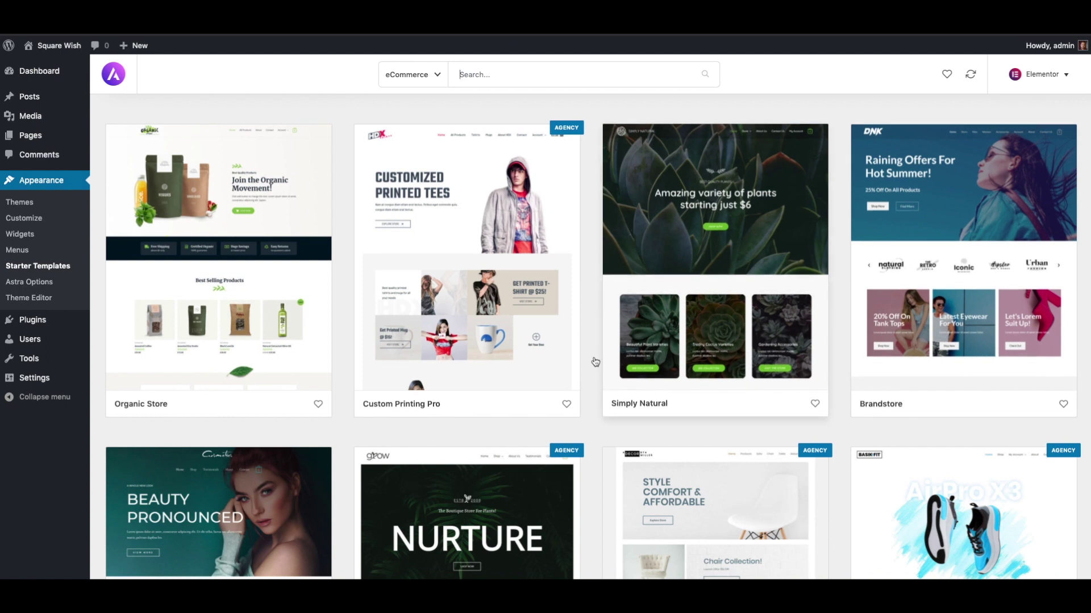
left_click(266, 299)
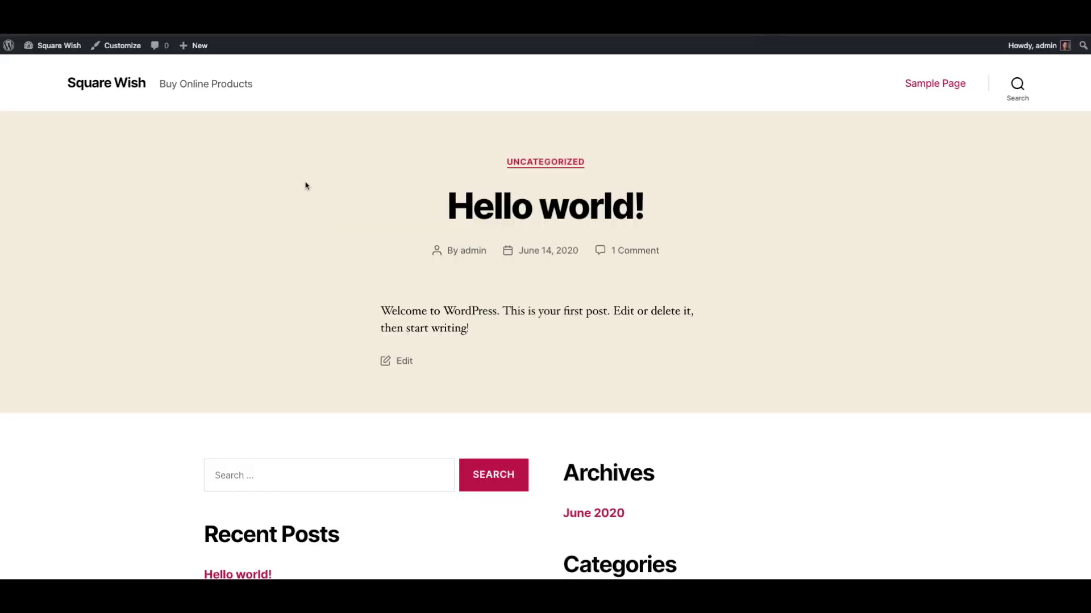
Scroll through the imported Organic Store home page from hero to footer.
scroll(470, 324, "down", 5)
scroll(489, 404, "up", 5)
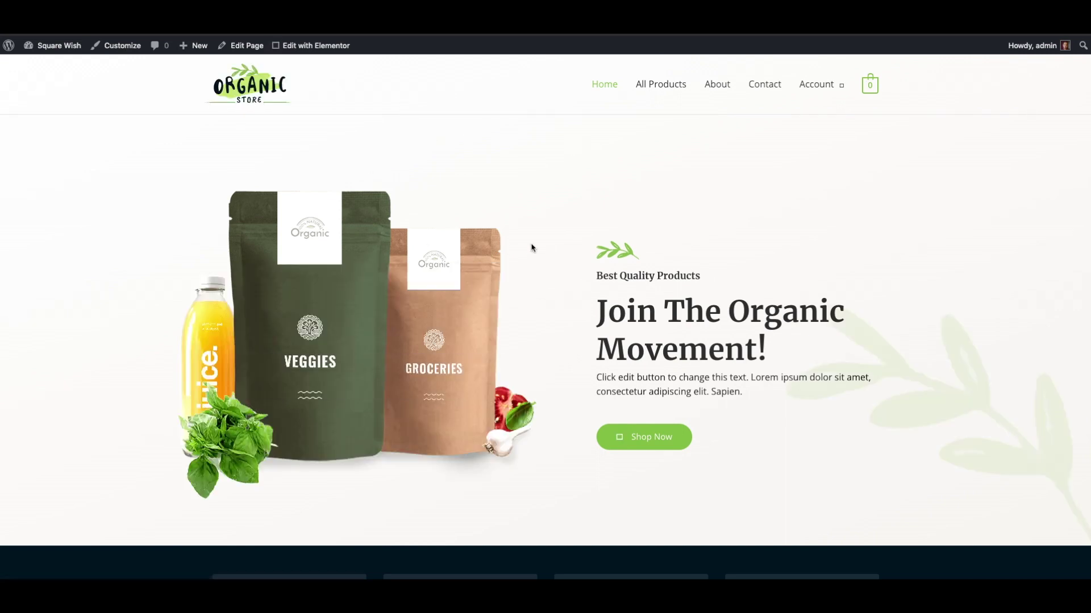
scroll(530, 247, "down", 6)
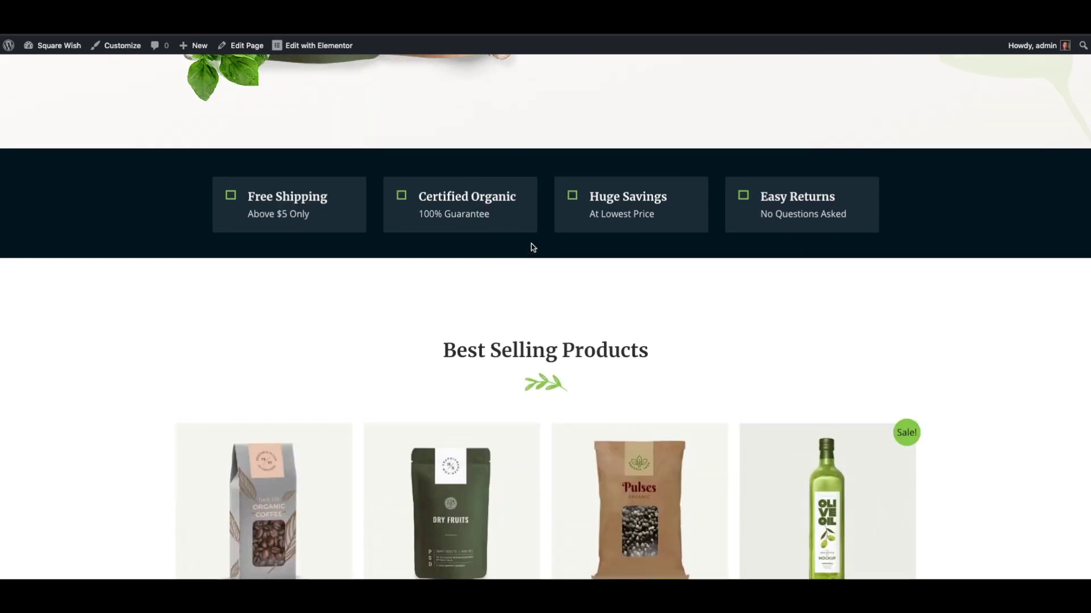
scroll(531, 248, "down", 5)
scroll(531, 248, "down", 5)
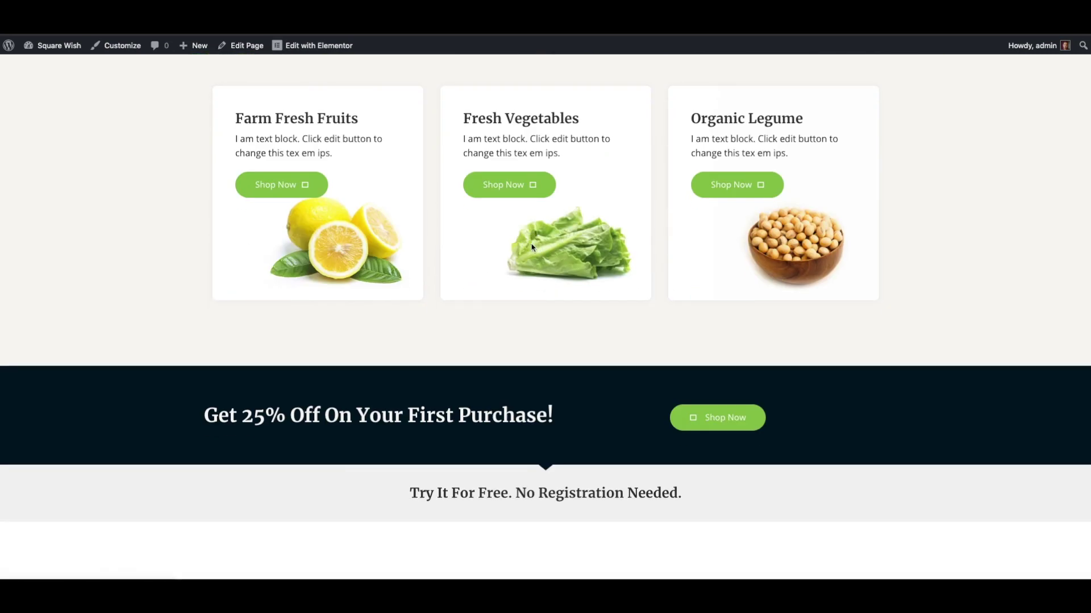
scroll(531, 246, "down", 5)
scroll(532, 246, "down", 5)
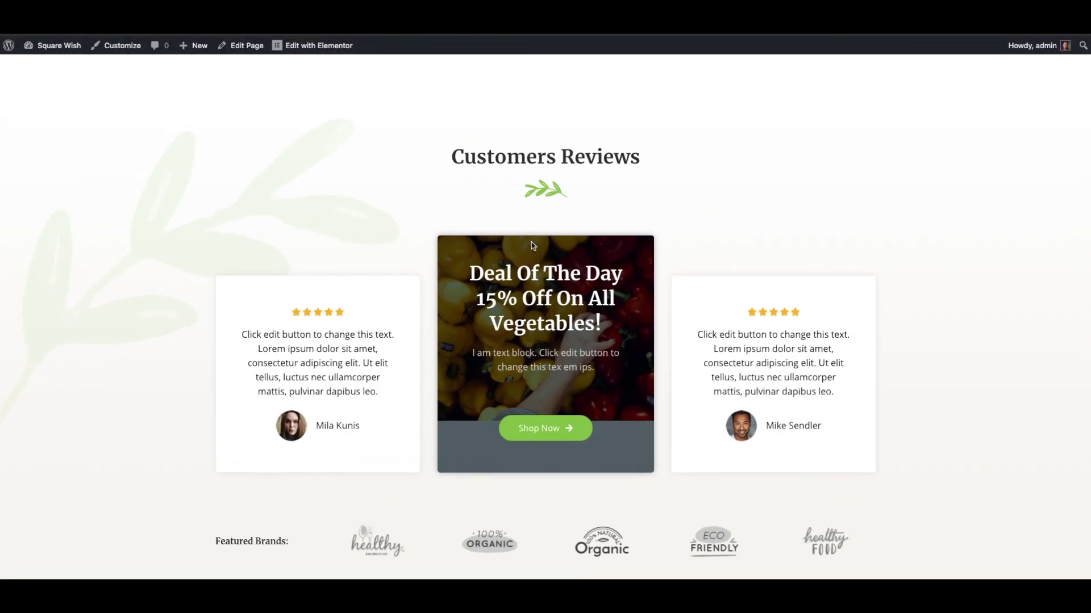
scroll(531, 246, "down", 4)
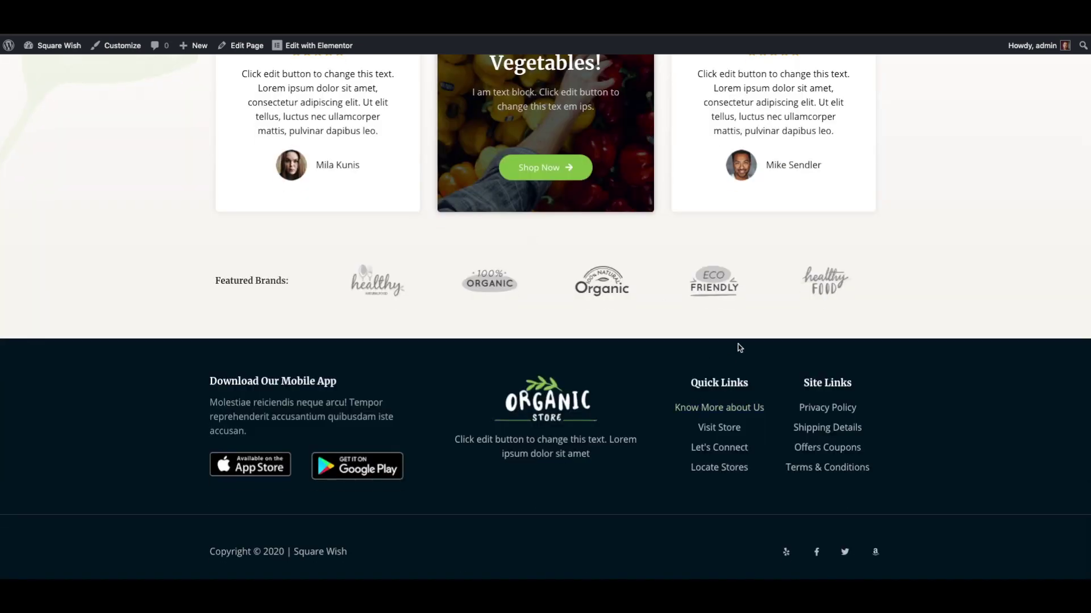
scroll(740, 347, "up", 20)
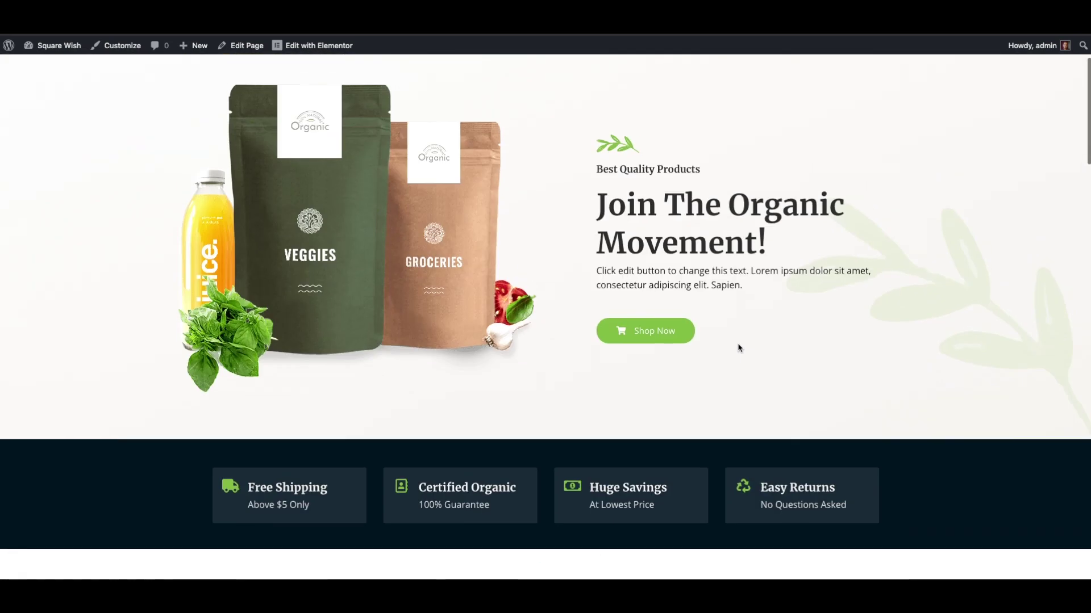
scroll(739, 348, "up", 2)
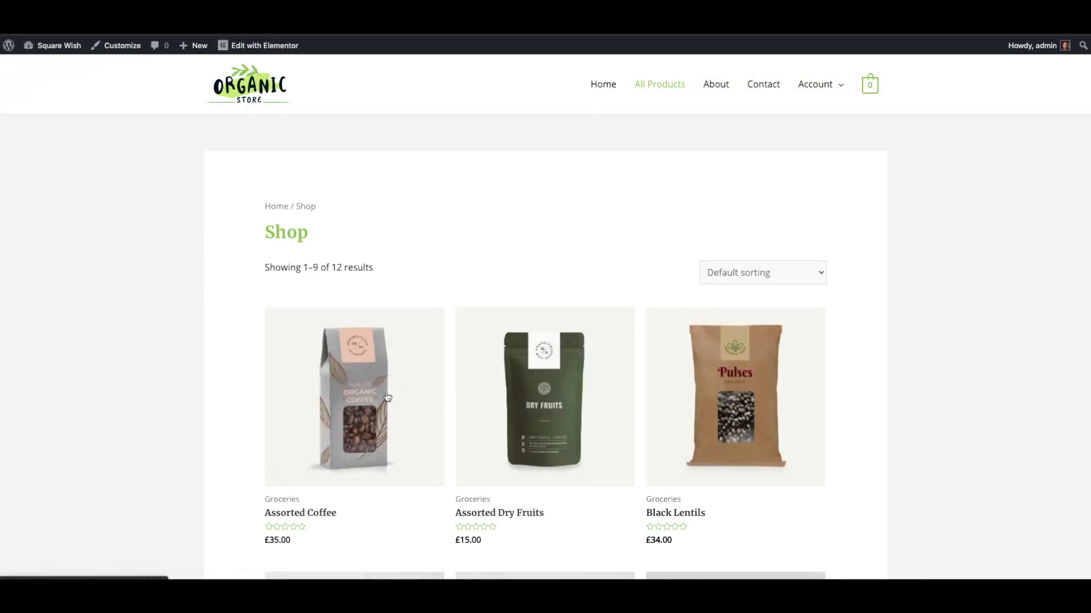
Add Assorted Coffee (£35.00) from the Shop page to the cart and check the cart.
scroll(614, 418, "down", 5)
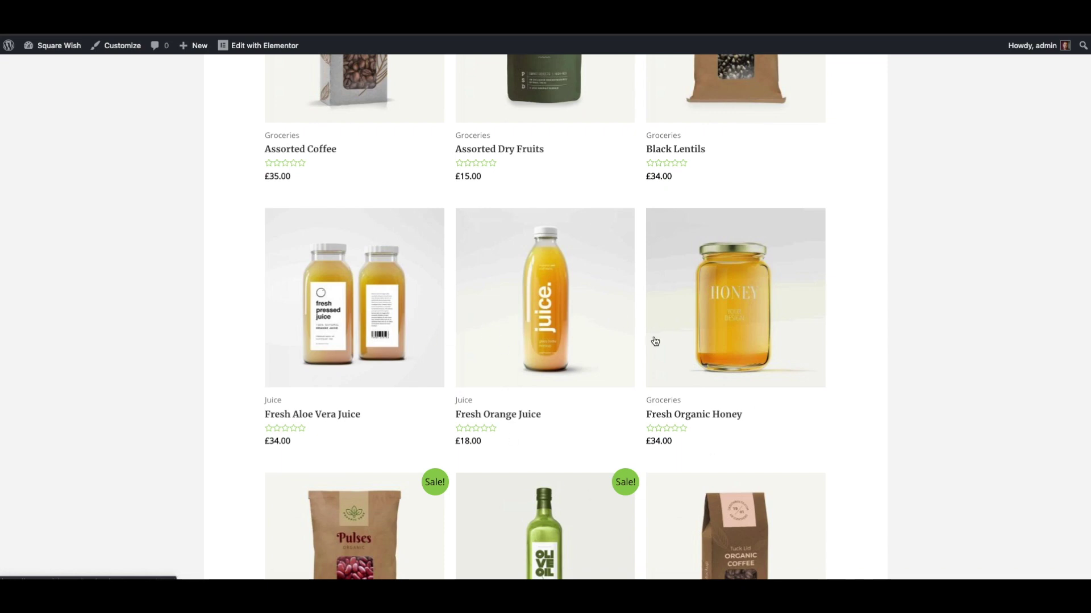
scroll(623, 435, "down", 6)
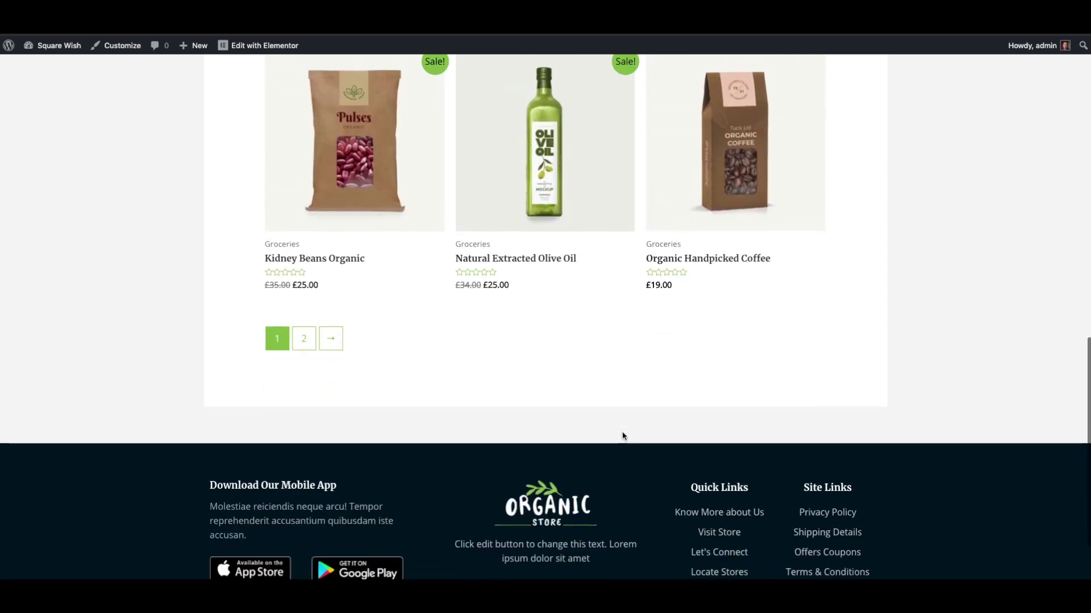
scroll(623, 436, "up", 6)
scroll(623, 435, "up", 7)
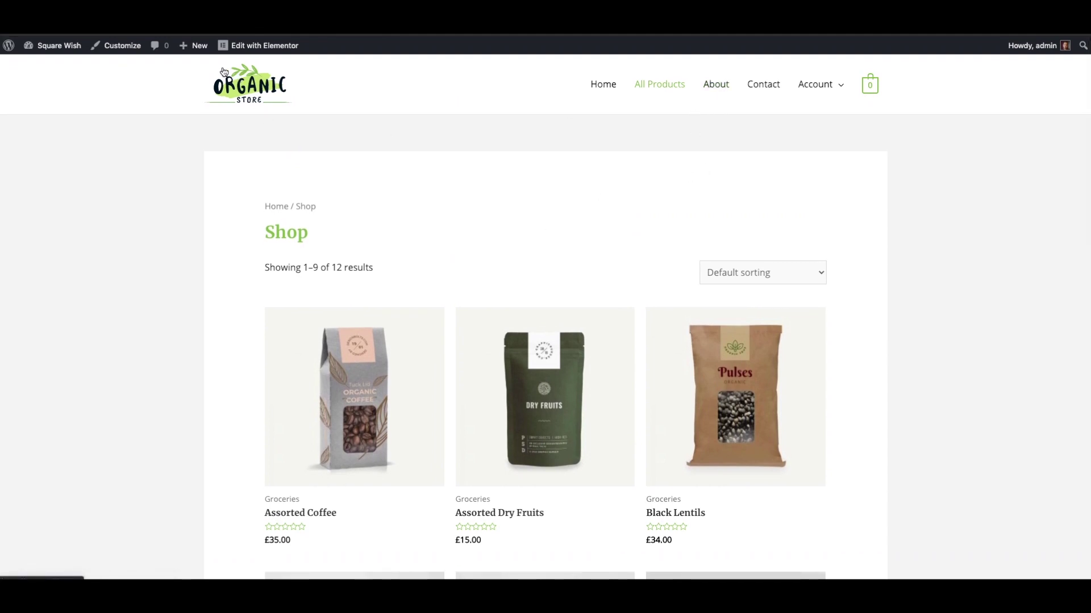
mouse_move(78, 48)
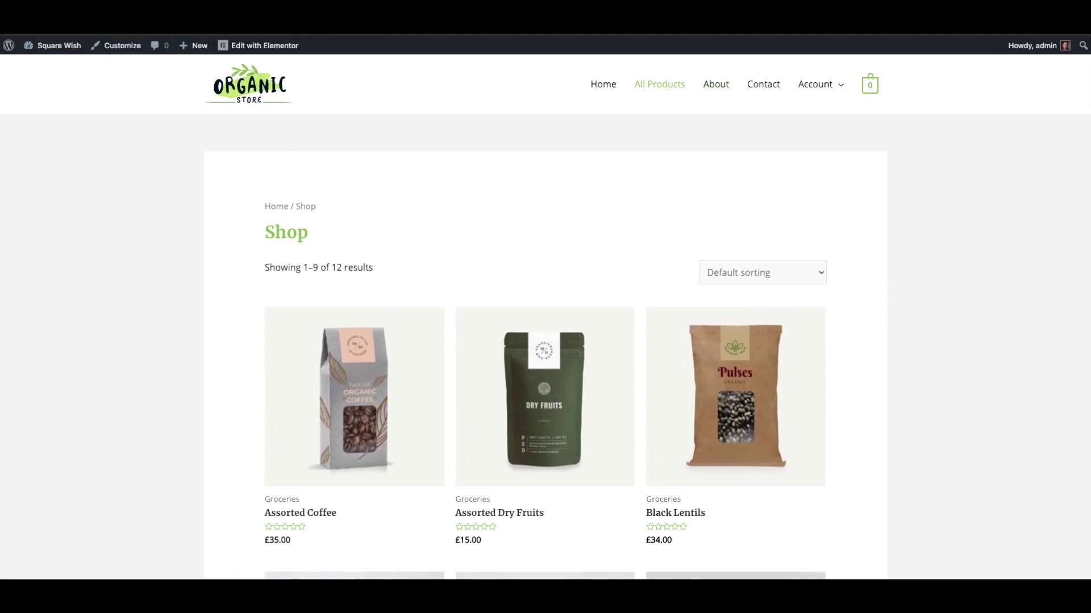
left_click(359, 441)
scroll(495, 403, "down", 1)
left_click(638, 329)
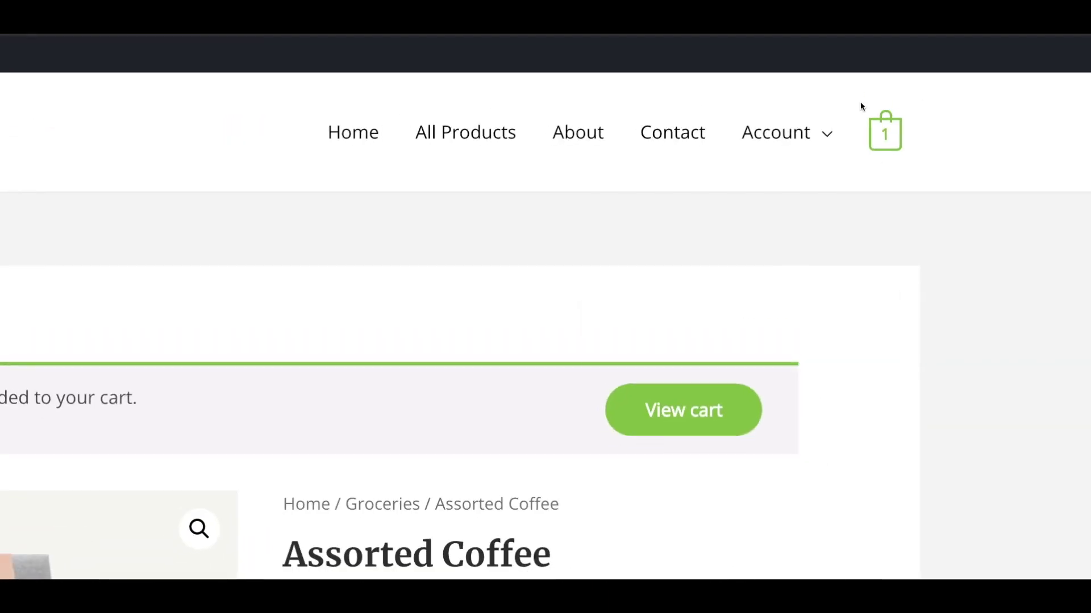
mouse_move(889, 142)
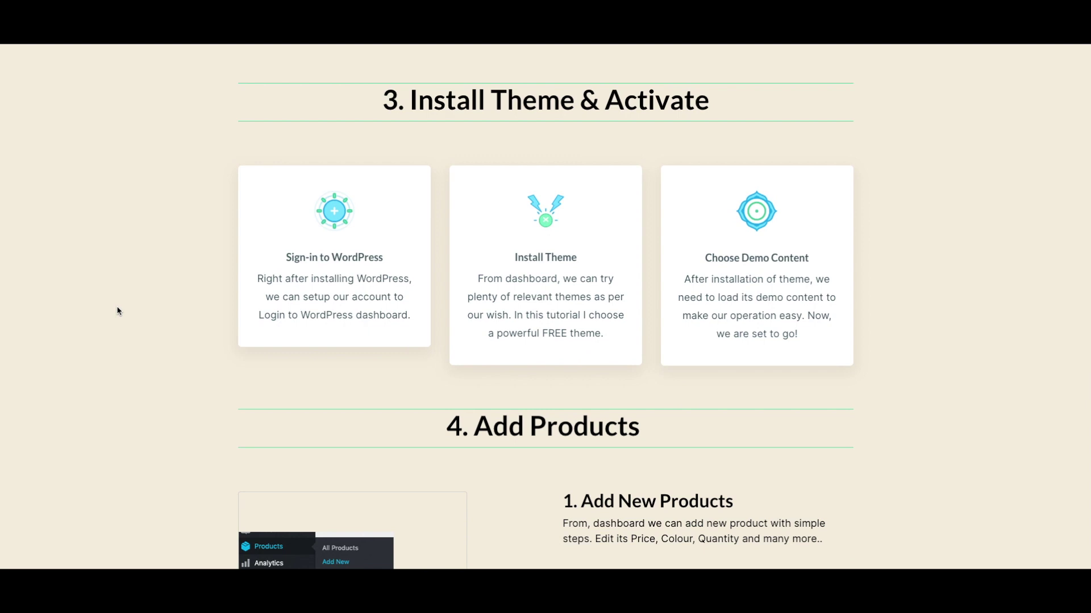
Start a new WooCommerce product from Products > Add New in the sidebar.
scroll(119, 311, "down", 6)
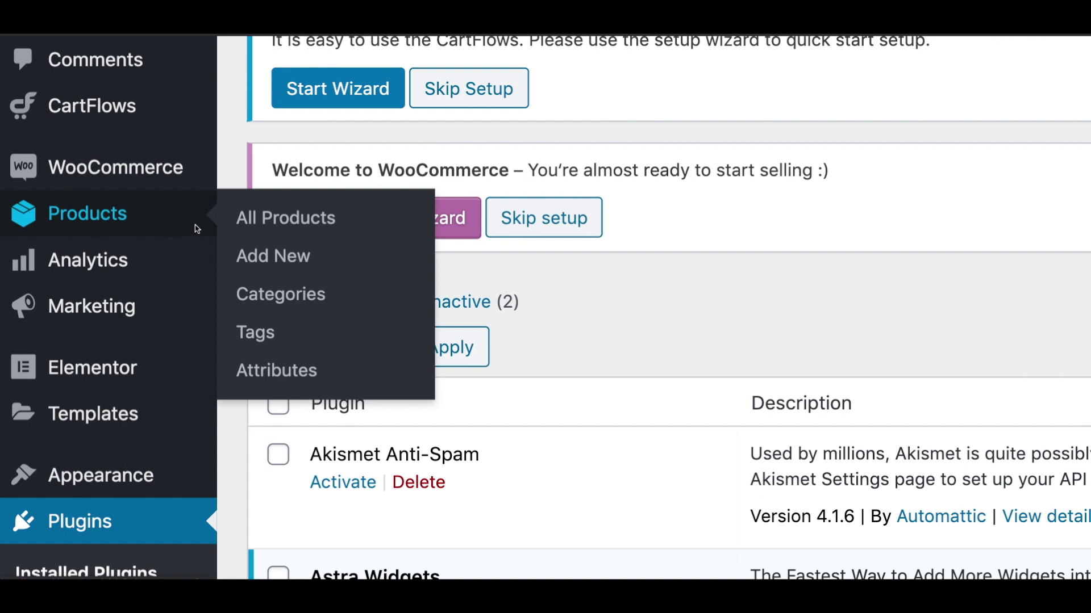
left_click(253, 256)
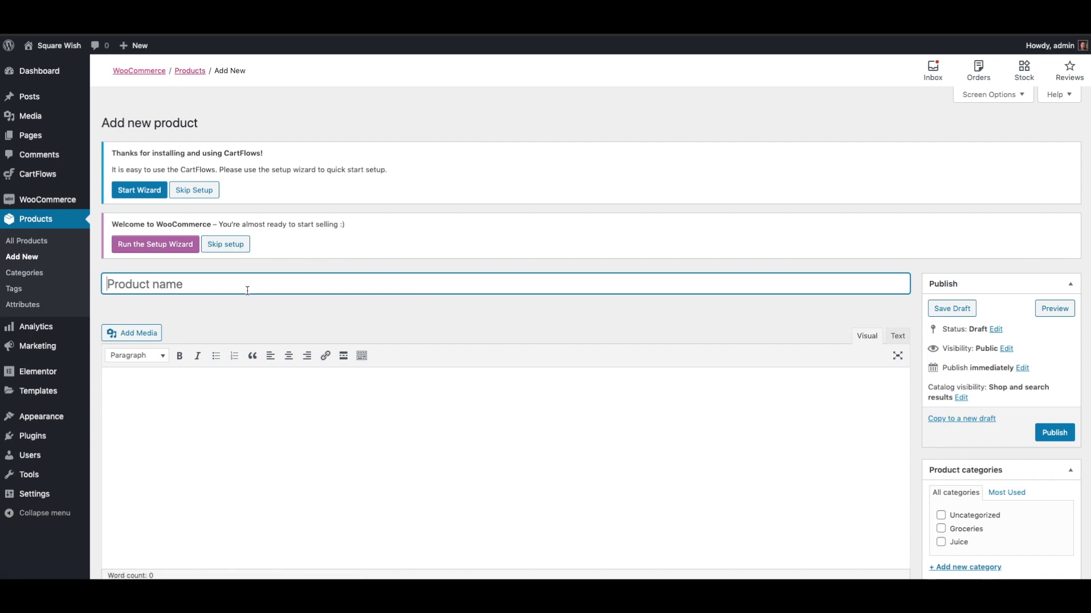
Name the product 'Mountain Coffee' and describe it as 'Mountain Coffee beans' and 'Premium Quality'.
type("mountain COffe")
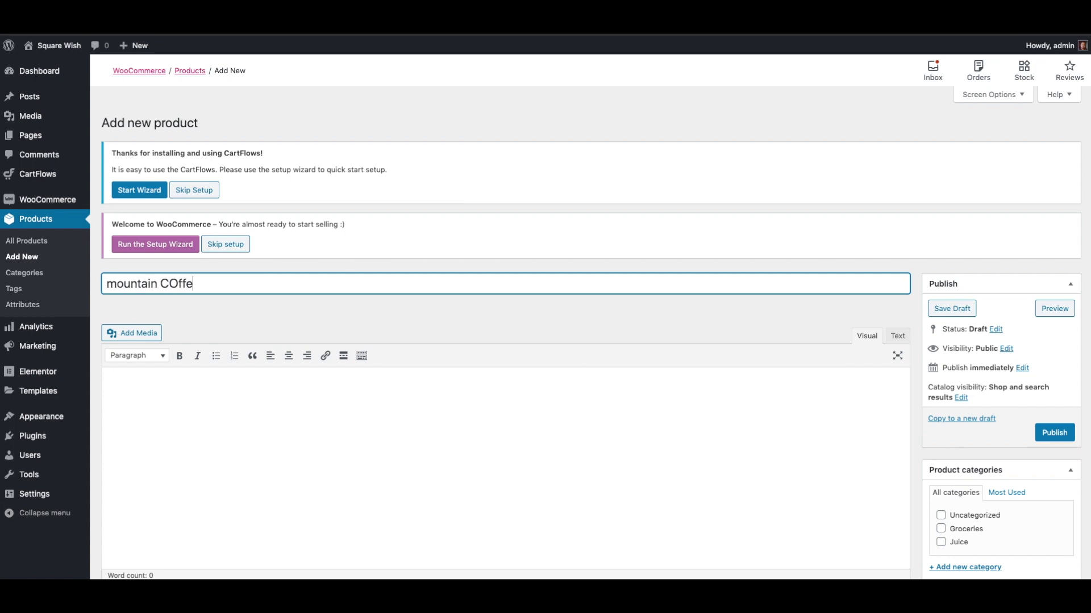
key("BackSpace")
key("BackSpace")
key("BackSpace")
type("Mountain Coffee")
key("Tab")
type("Mountain Coffee beans")
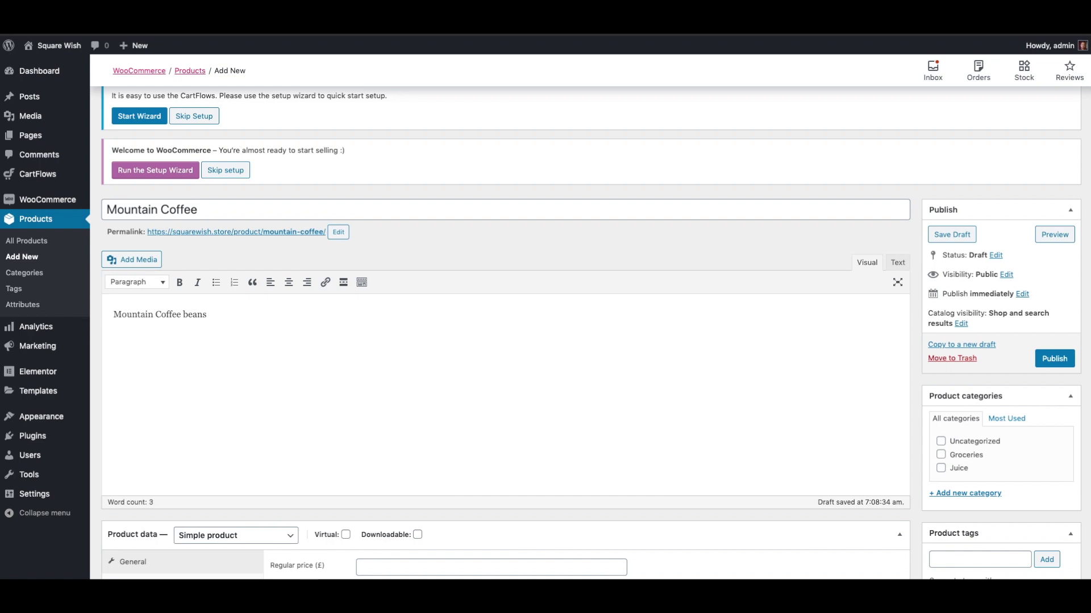
key("Return")
type("Premium Quality")
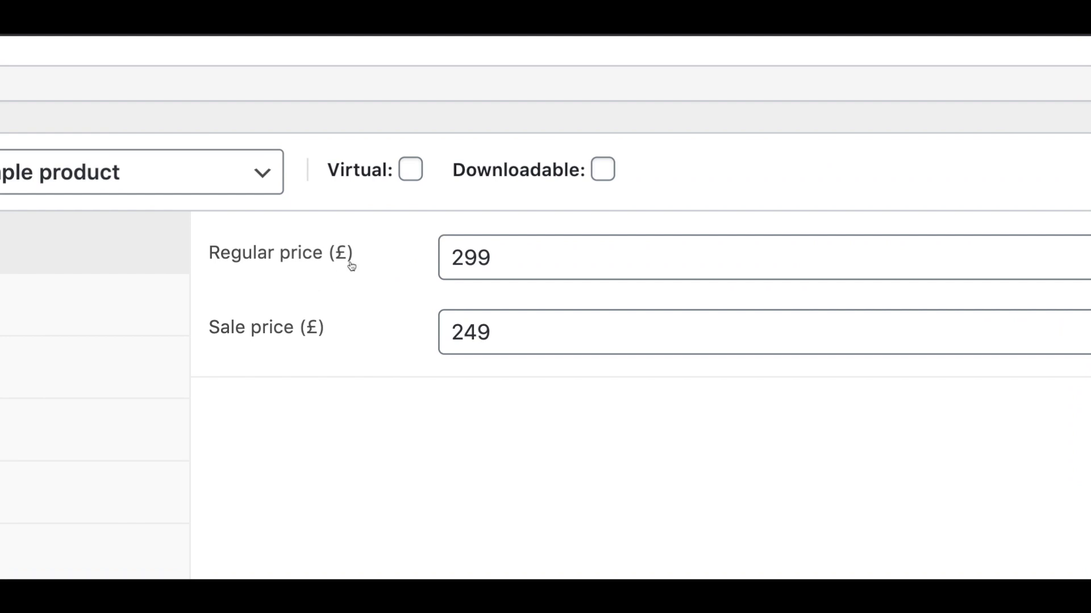
Write a short description calling Mountain coffee refreshing and tasty, then paste it repeatedly.
type("Mountain coffee is used to be the best one used")
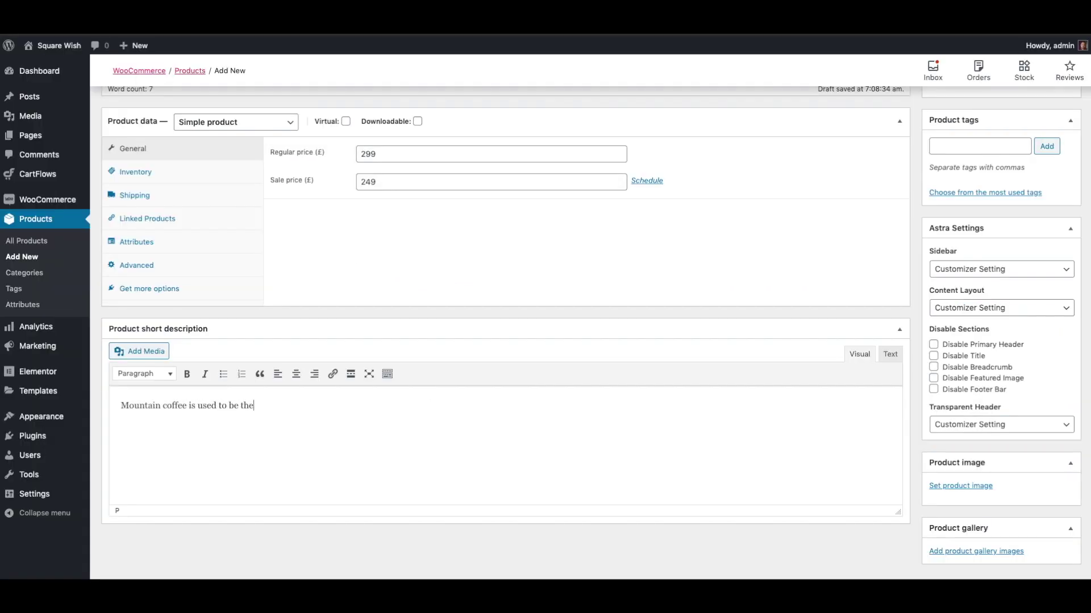
key("BackSpace")
key("BackSpace")
key("BackSpace")
key("BackSpace")
key("BackSpace")
key("BackSpace")
key("BackSpace")
key("BackSpace")
key("BackSpace")
key("BackSpace")
key("BackSpace")
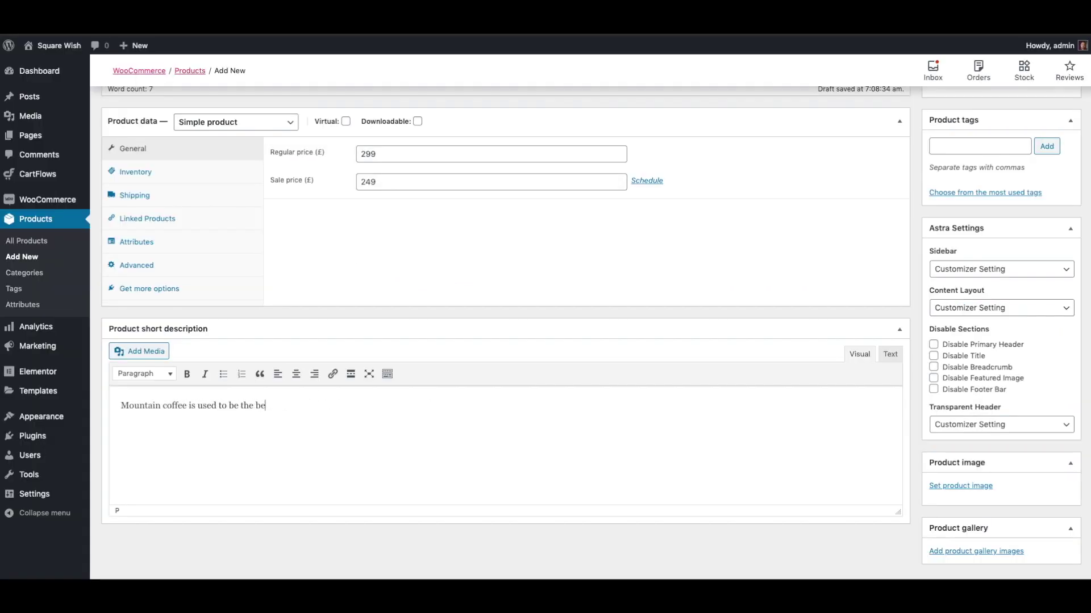
key("BackSpace")
key("BackSpace")
key("BackSpace")
key("BackSpace")
key("BackSpace")
key("BackSpace")
key("BackSpace")
key("BackSpace")
key("BackSpace")
key("BackSpace")
key("BackSpace")
key("BackSpace")
key("BackSpace")
key("BackSpace")
key("BackSpace")
key("BackSpace")
key("BackSpace")
type("rejenuating")
key("BackSpace")
key("BackSpace")
key("BackSpace")
key("BackSpace")
key("BackSpace")
key("BackSpace")
key("BackSpace")
key("BackSpace")
type("enuating")
key("BackSpace")
key("BackSpace")
key("BackSpace")
key("BackSpace")
key("BackSpace")
key("BackSpace")
key("BackSpace")
key("BackSpace")
key("BackSpace")
type("freshing and")
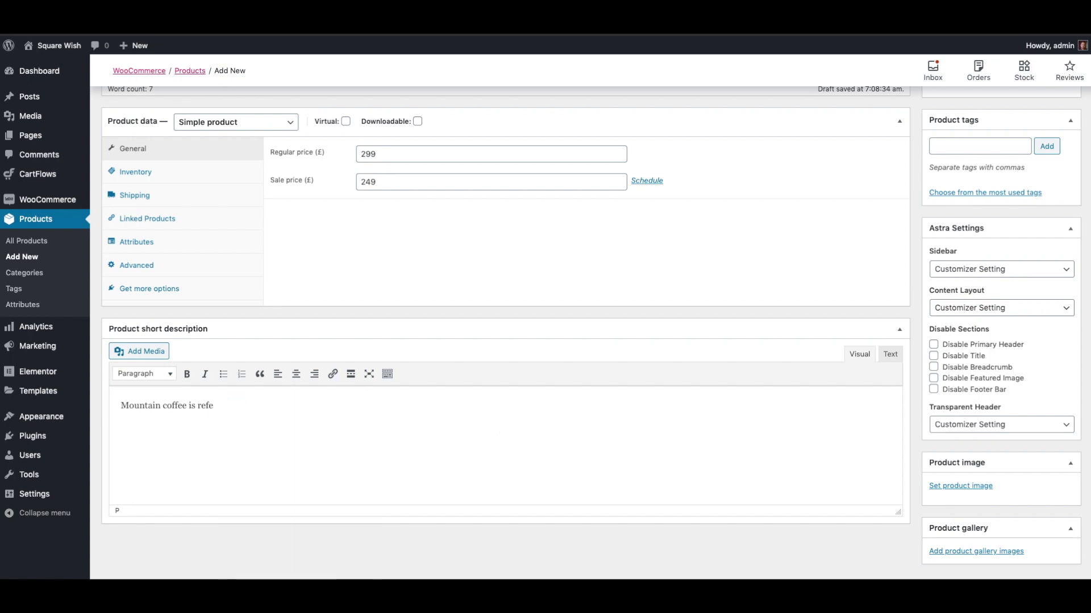
type("d tasty")
key("ctrl+a")
key("ctrl+c")
key("Right")
key("ctrl+v")
key("ctrl+v")
key("ctrl+v")
key("ctrl+v")
key("ctrl+v")
key("ctrl+v")
key("ctrl+v")
key("ctrl+v")
scroll(896, 404, "up", 6)
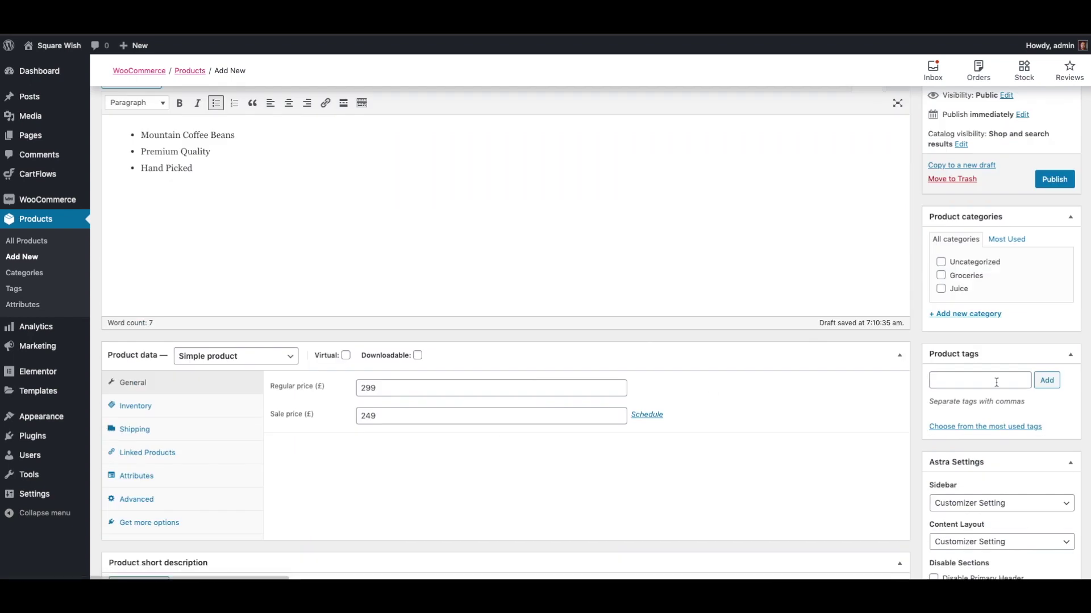
scroll(1031, 438, "down", 6)
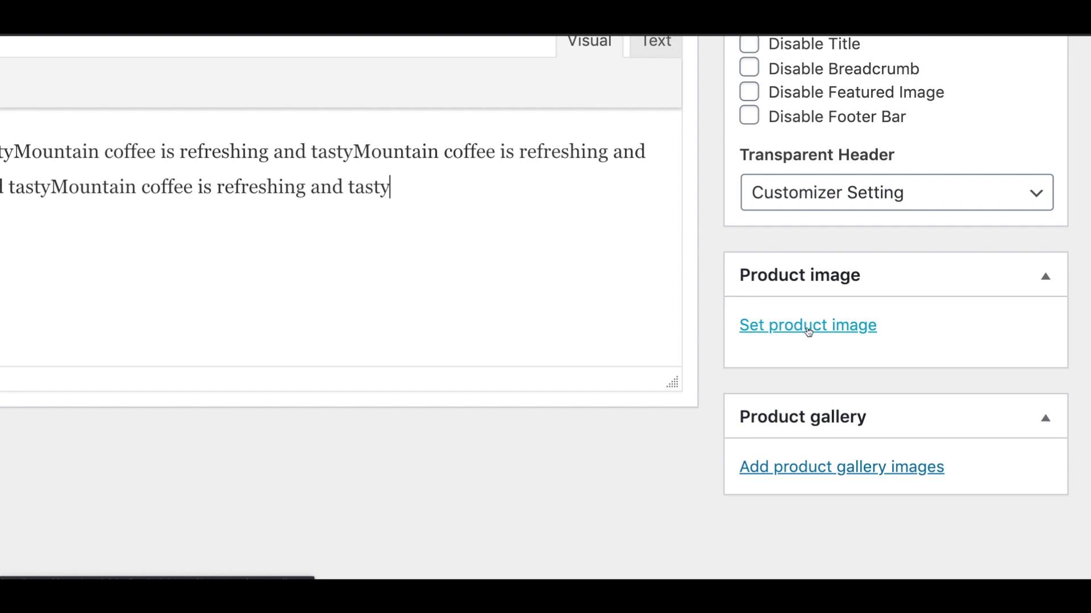
Set the green dry-fruits pouch photo from the Media Library as the product image.
left_click(809, 328)
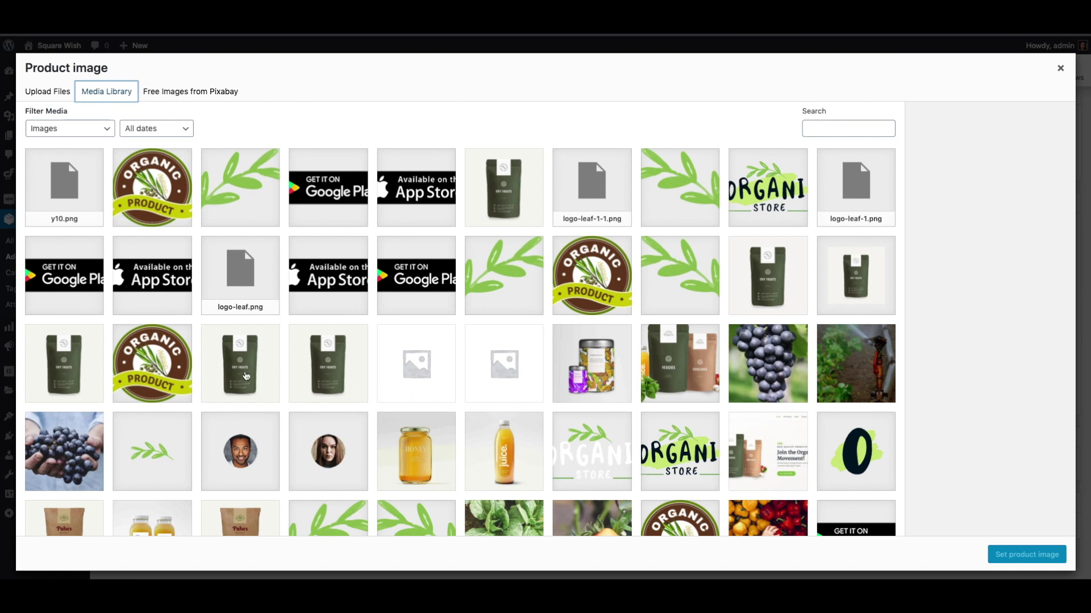
left_click(337, 378)
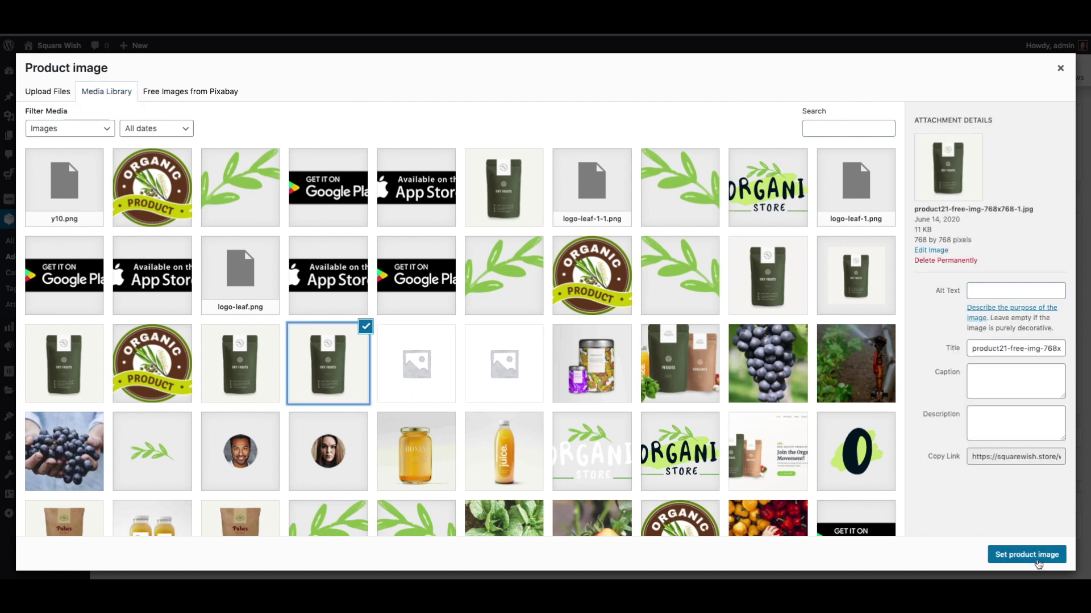
left_click(1018, 558)
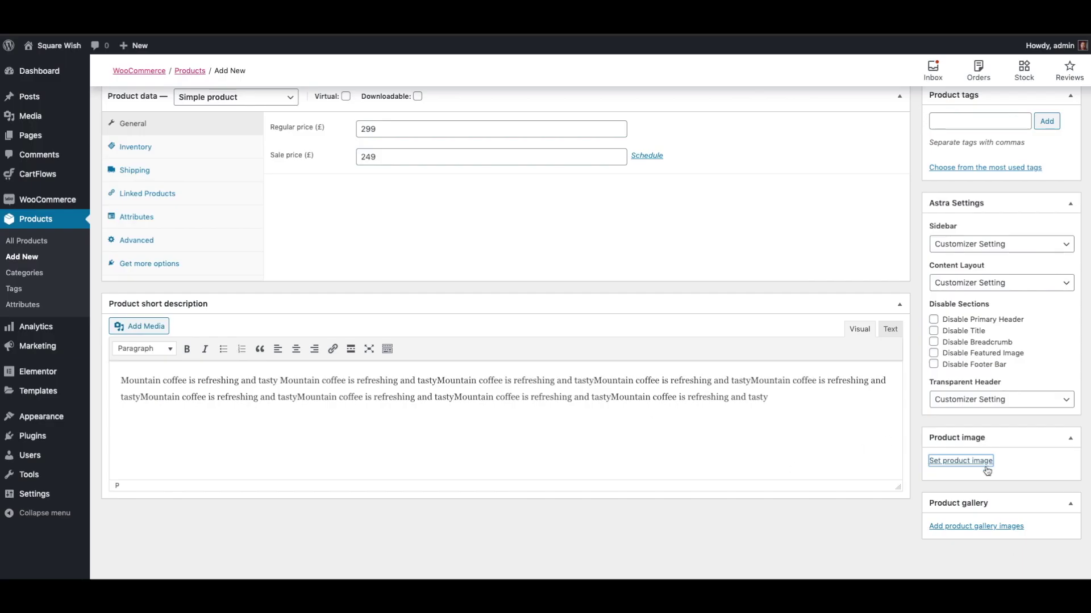
scroll(999, 460, "down", 3)
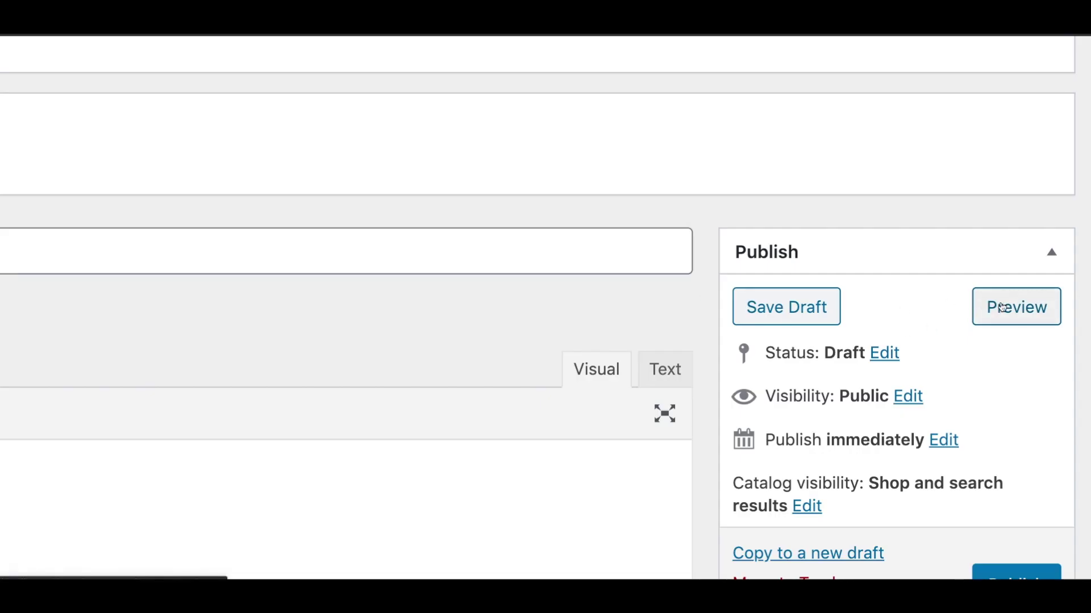
Preview the Mountain Coffee storefront page showing £299.00 struck through and £249.00.
left_click(1002, 307)
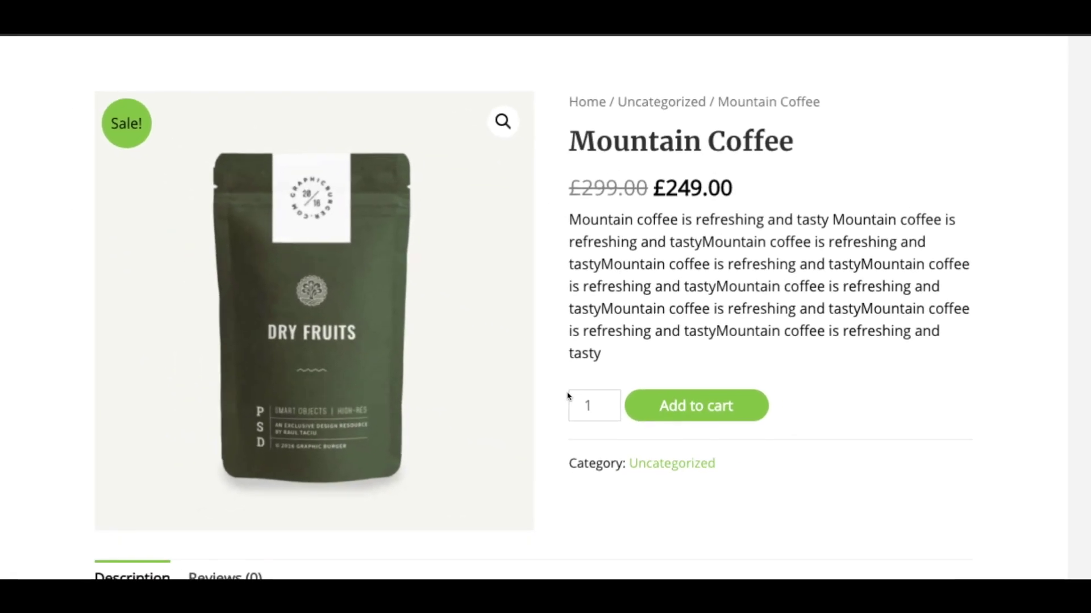
left_click_drag(264, 575, 574, 244)
left_click(632, 350)
scroll(632, 350, "down", 5)
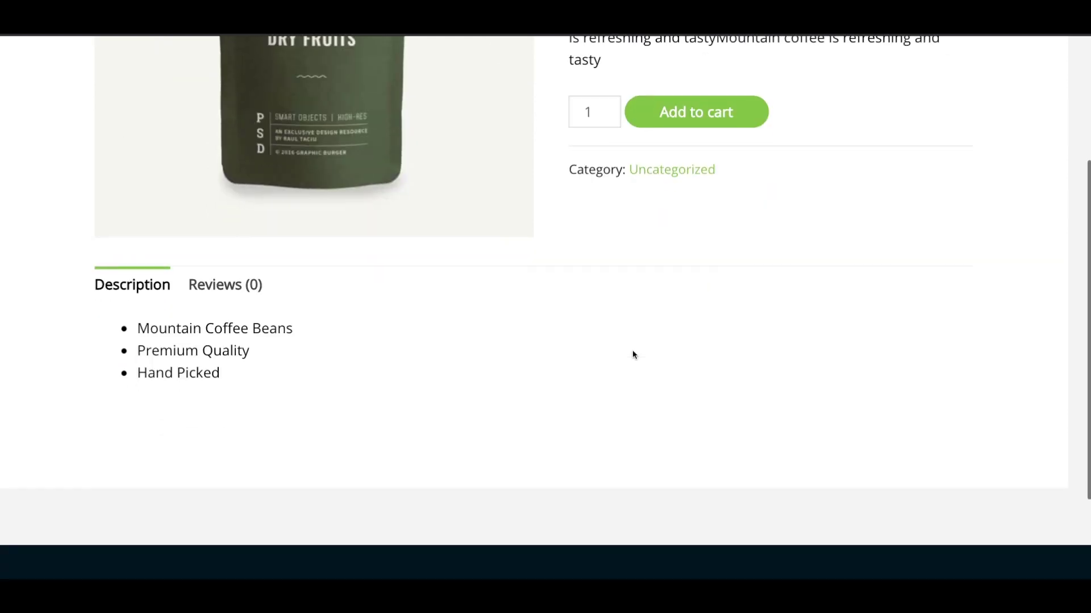
scroll(637, 276, "up", 6)
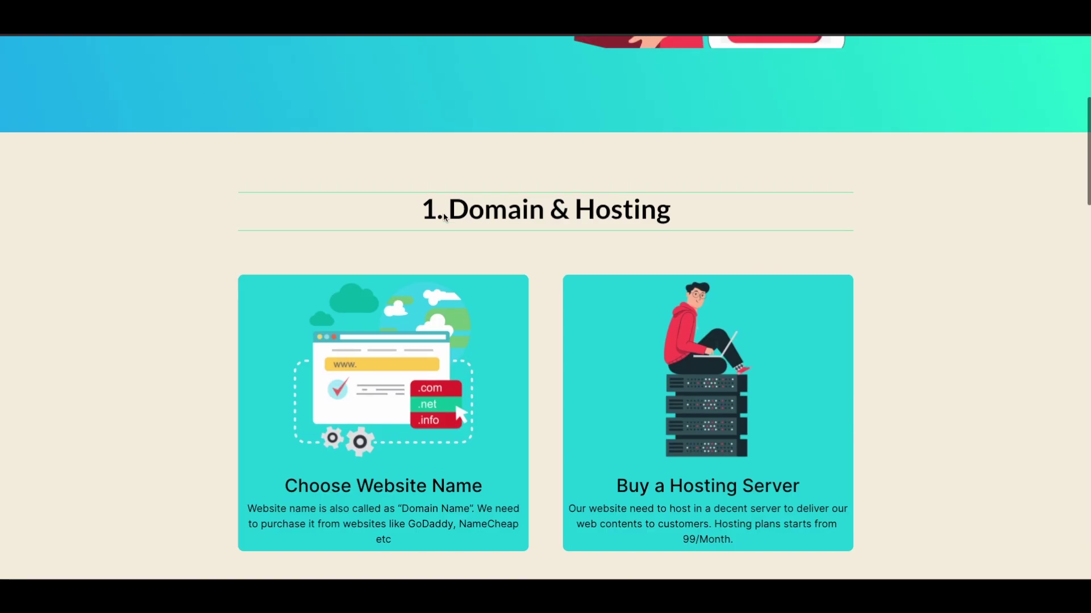
Scroll the tutorial summary down to section 5, Accept Payment Online.
scroll(443, 212, "down", 9)
scroll(444, 215, "down", 1)
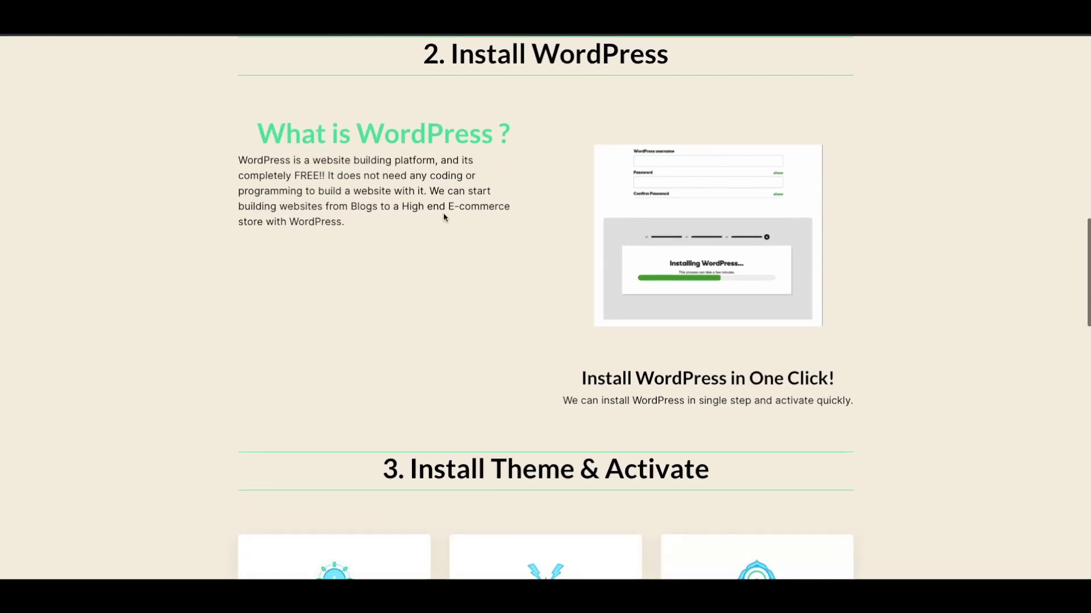
scroll(443, 214, "down", 5)
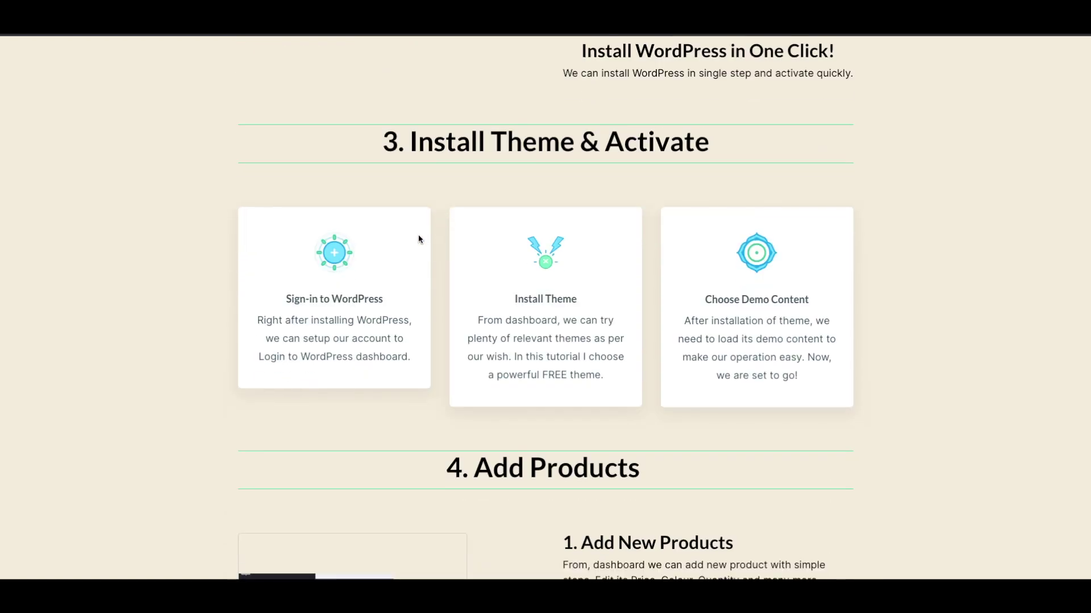
scroll(534, 300, "down", 8)
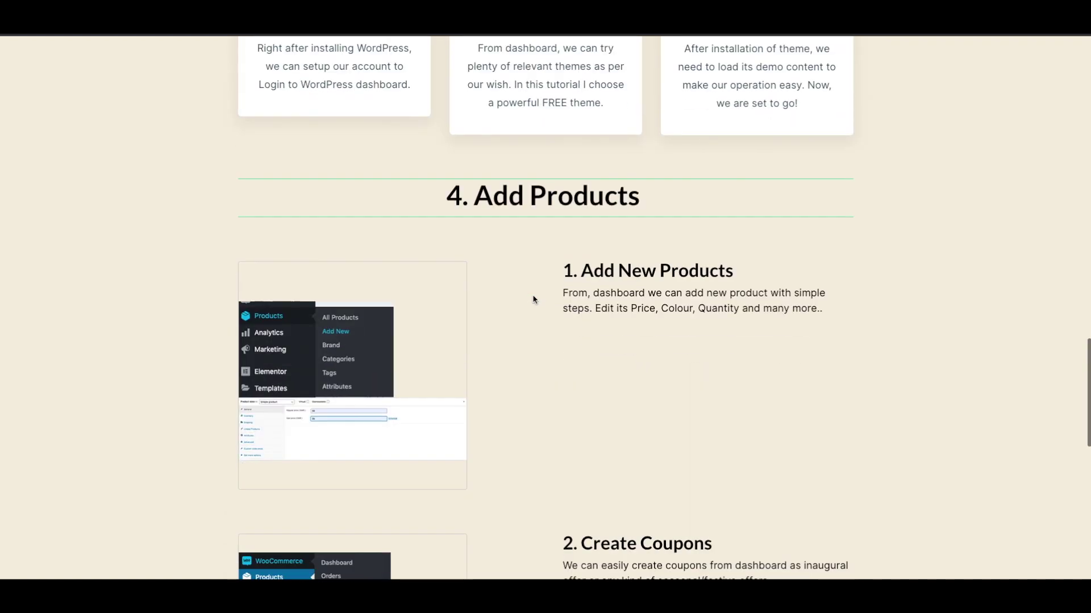
scroll(533, 299, "down", 2)
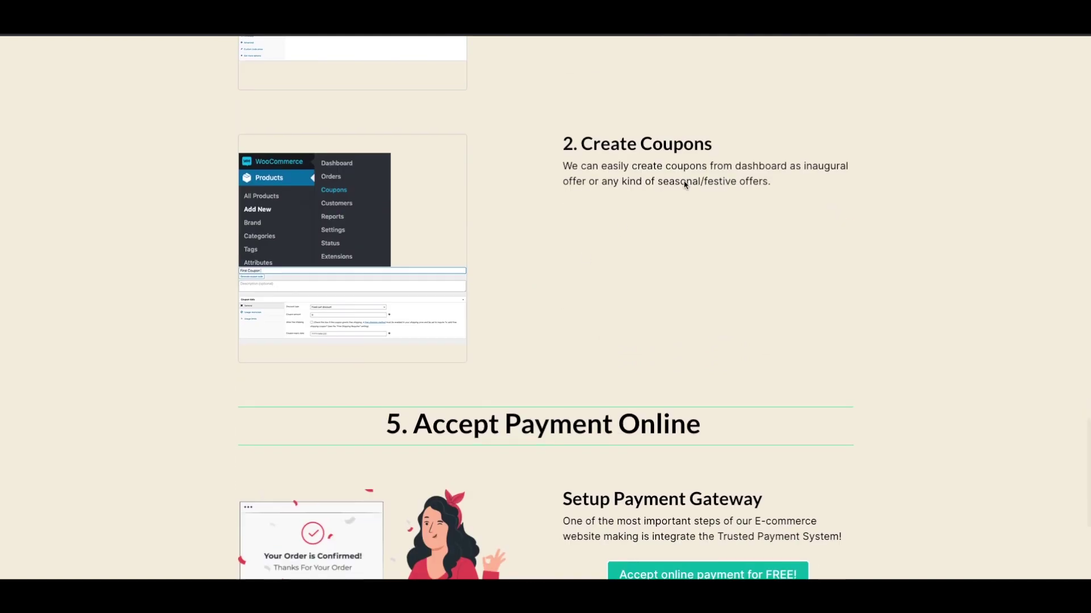
scroll(682, 368, "down", 2)
scroll(682, 367, "down", 2)
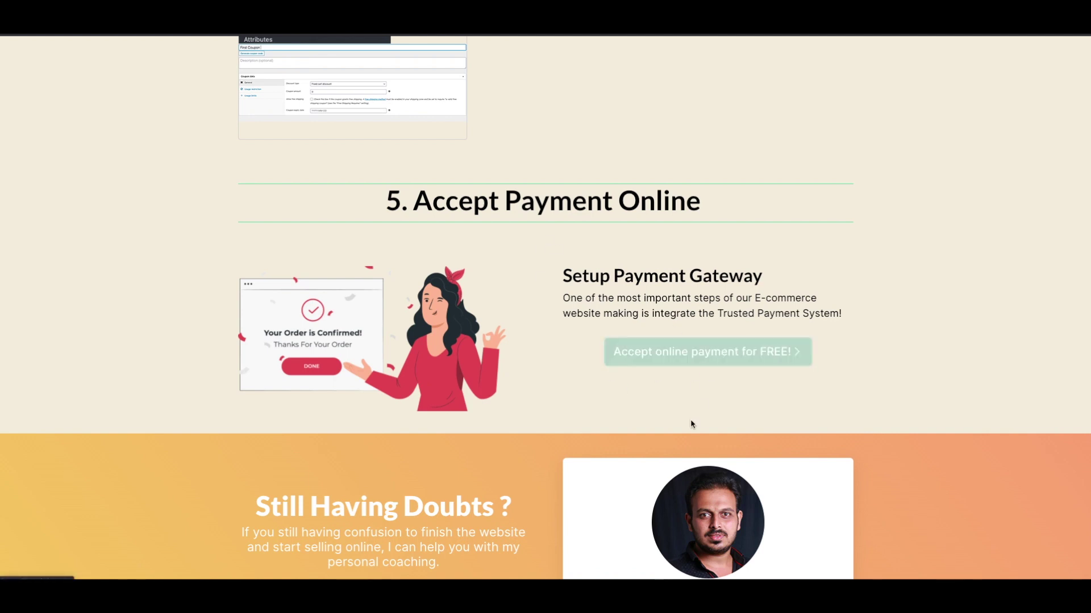
Sign up for a free Instamojo business account and verify the mobile number with the OTP.
left_click(731, 358)
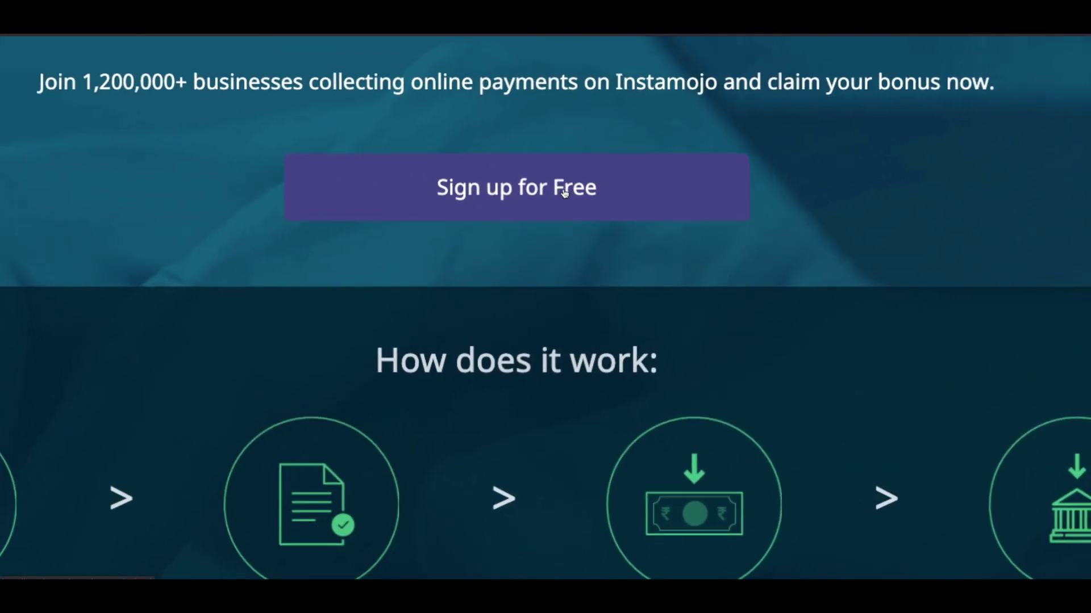
left_click(532, 198)
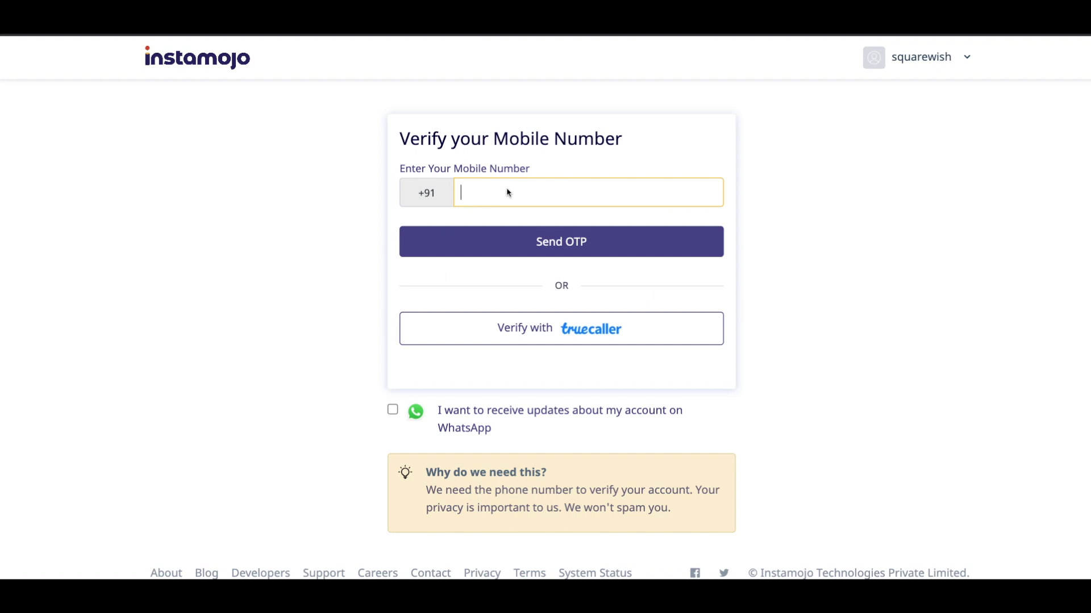
key("Return")
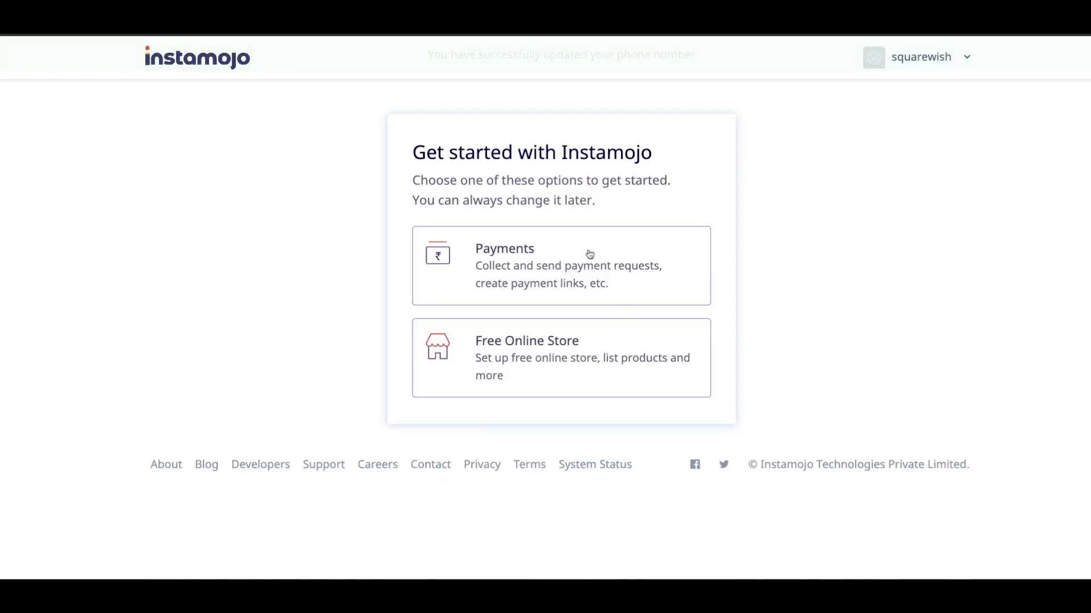
Choose Payments and claim the payment-link username 'squarewish'.
left_click(590, 254)
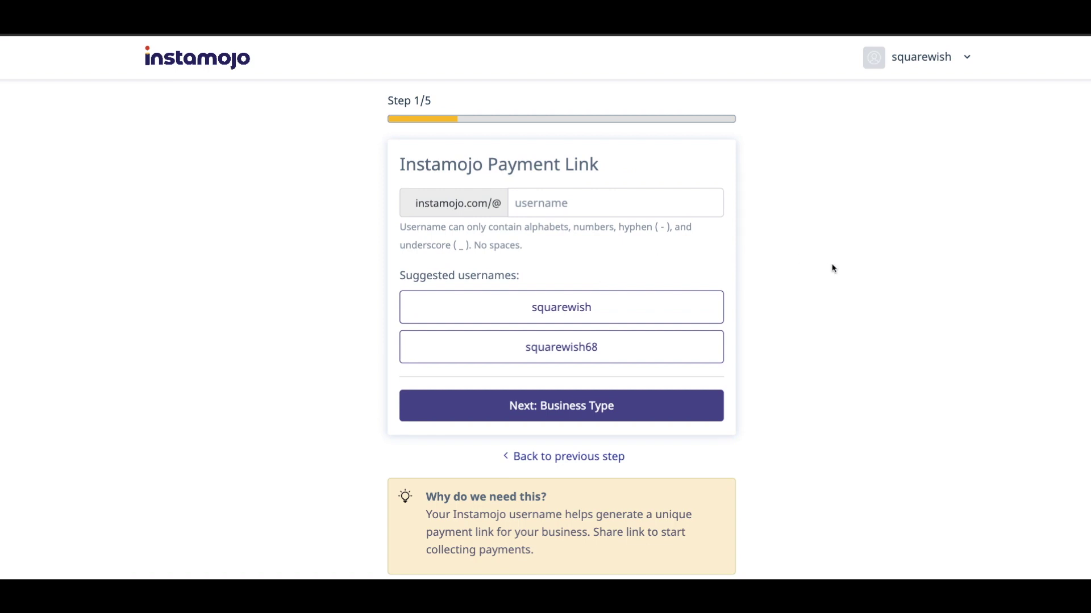
left_click(562, 200)
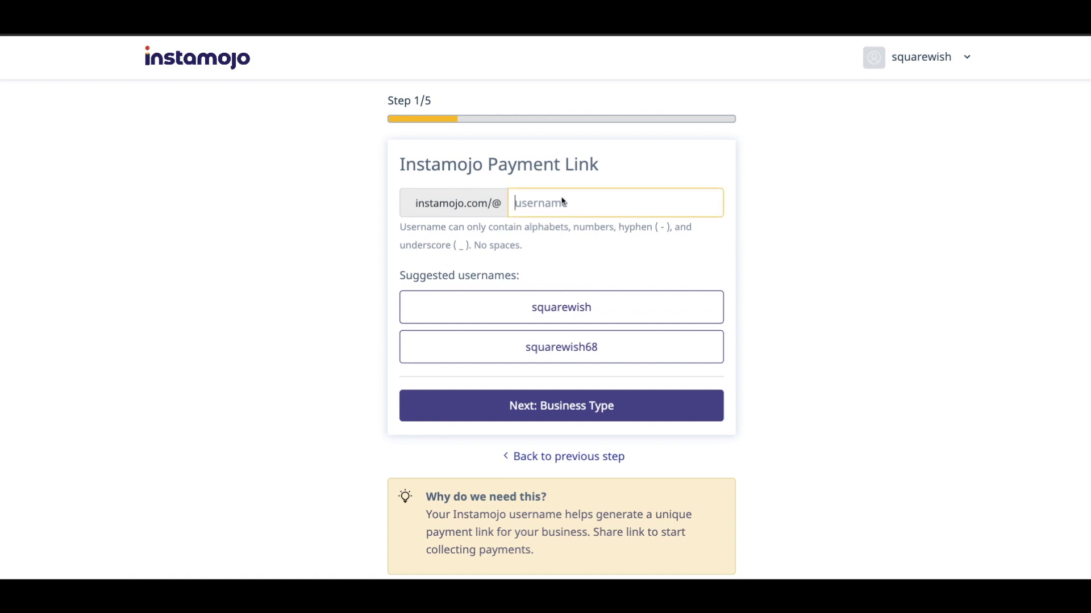
type("squarewish")
left_click(487, 302)
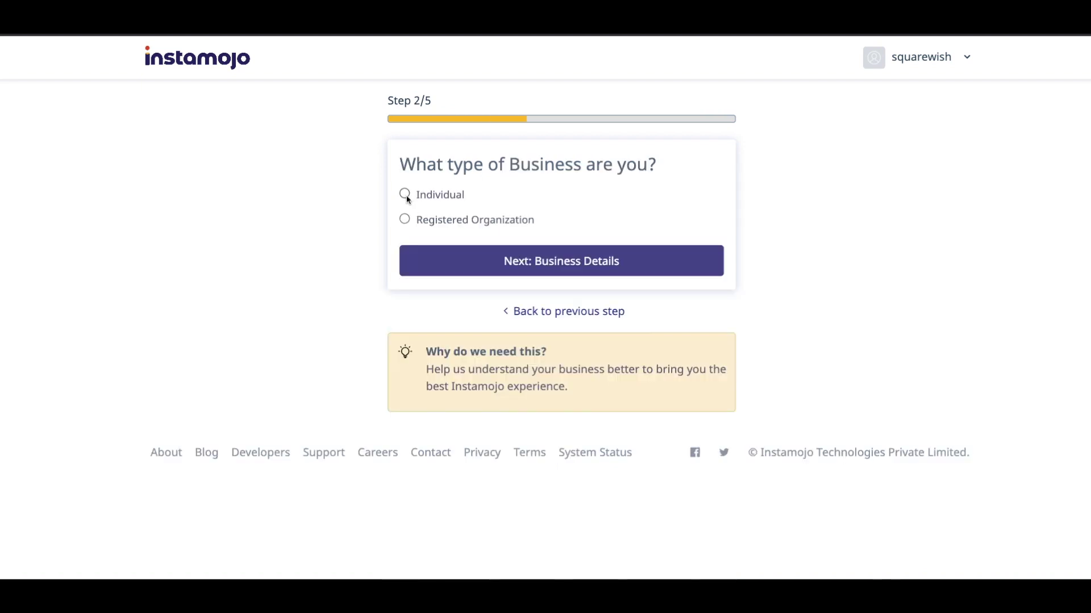
Register as an Individual proprietor and pass the Instamojo fee on to customers.
left_click(404, 195)
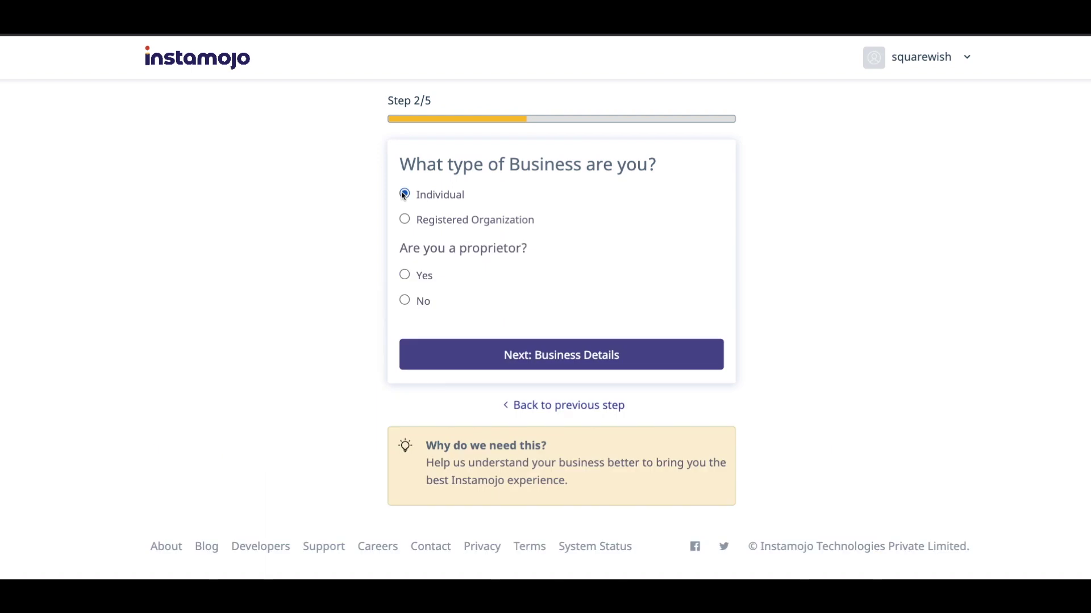
left_click(405, 277)
left_click(568, 355)
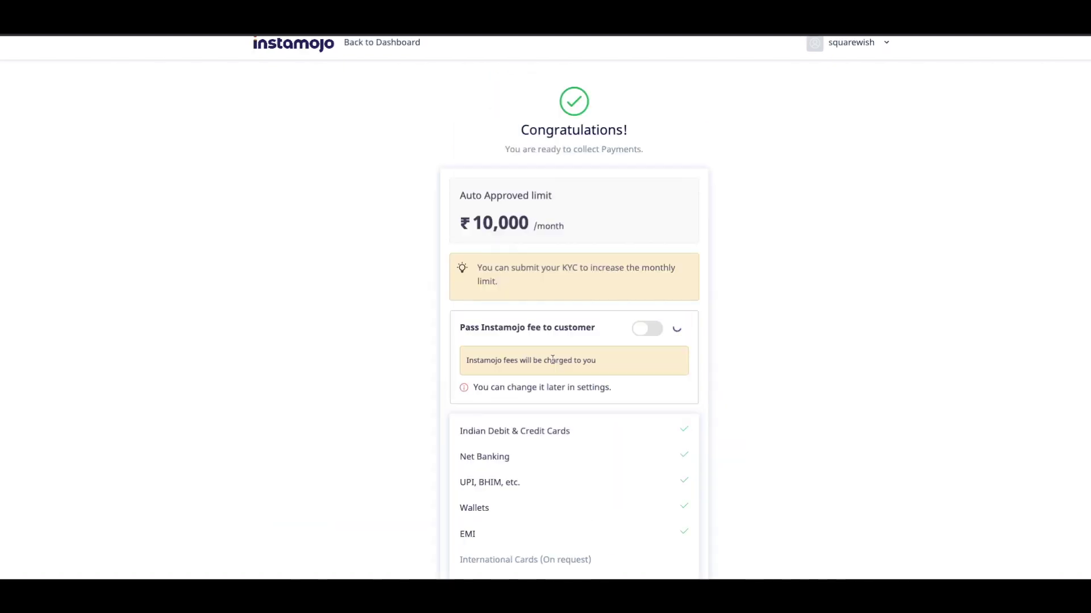
left_click(647, 328)
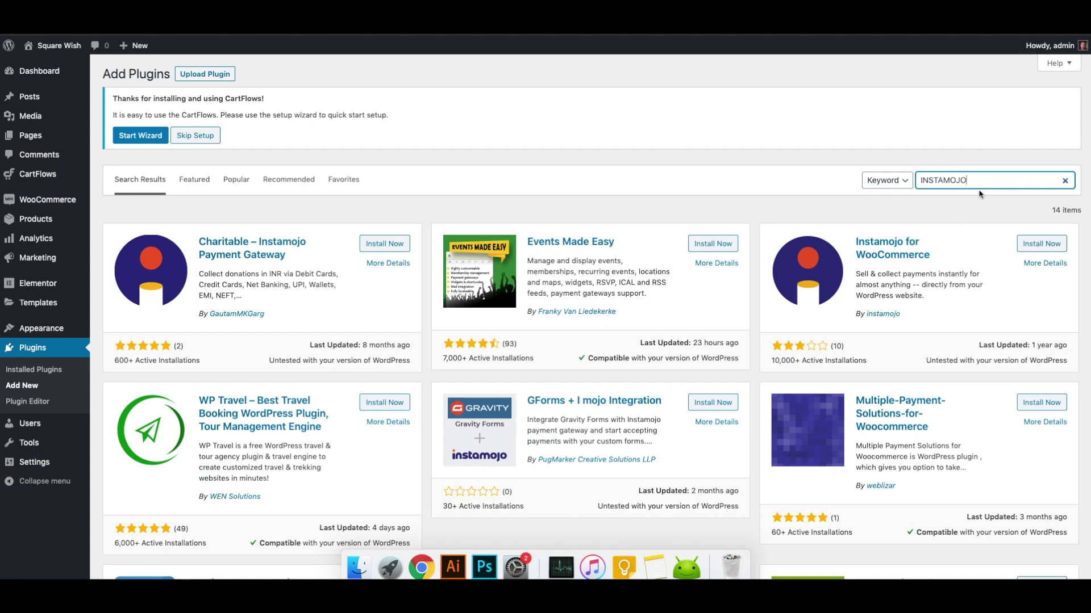
Search Add Plugins for 'Instamojo for WooCommerce' and install it.
double_click(991, 183)
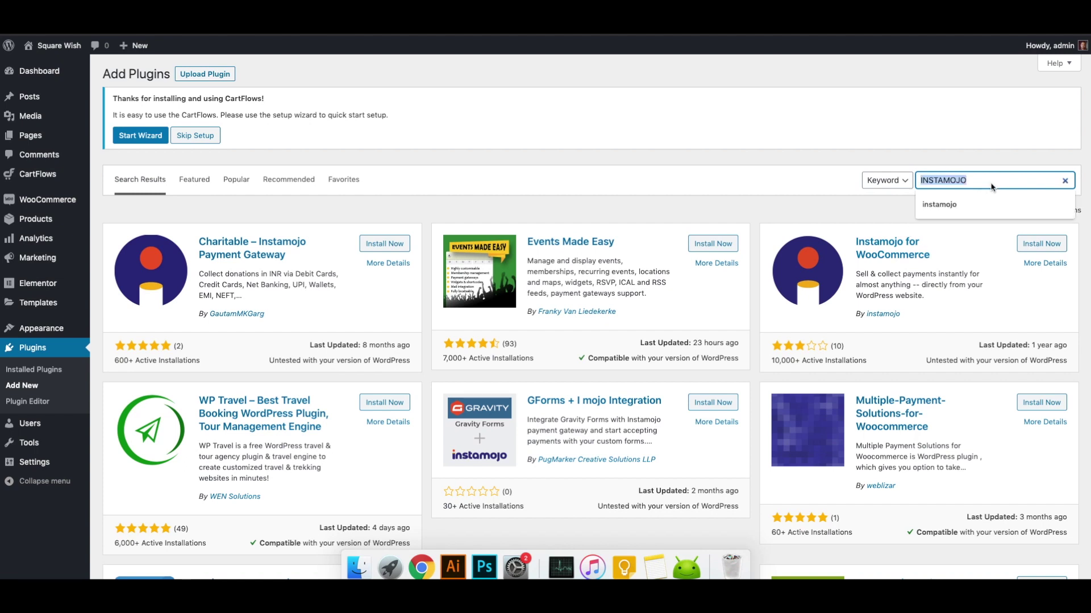
key("BackSpace")
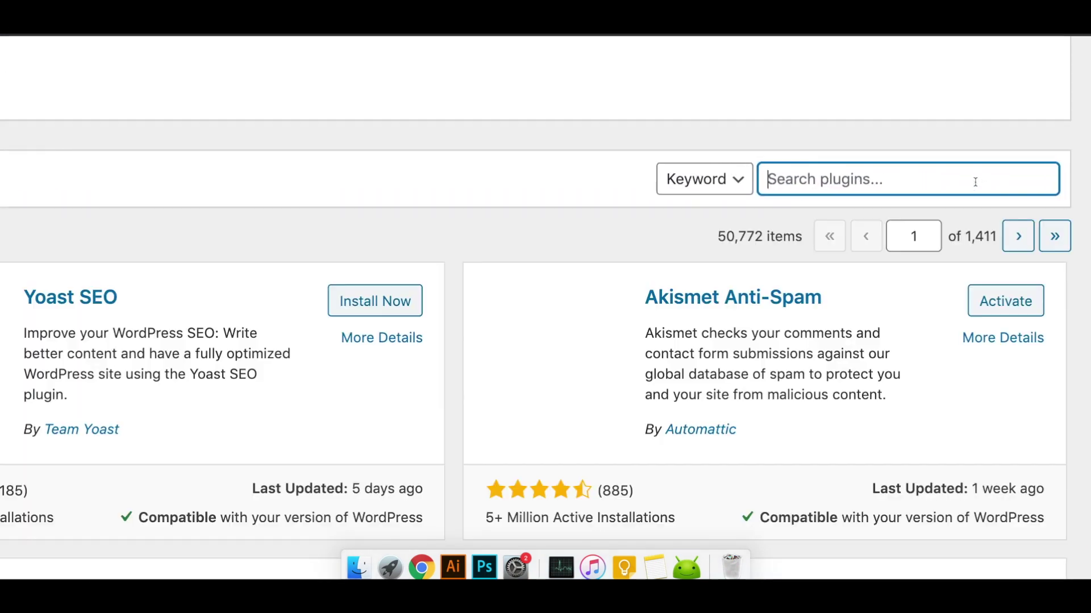
type("Instamojo for WooCommerce")
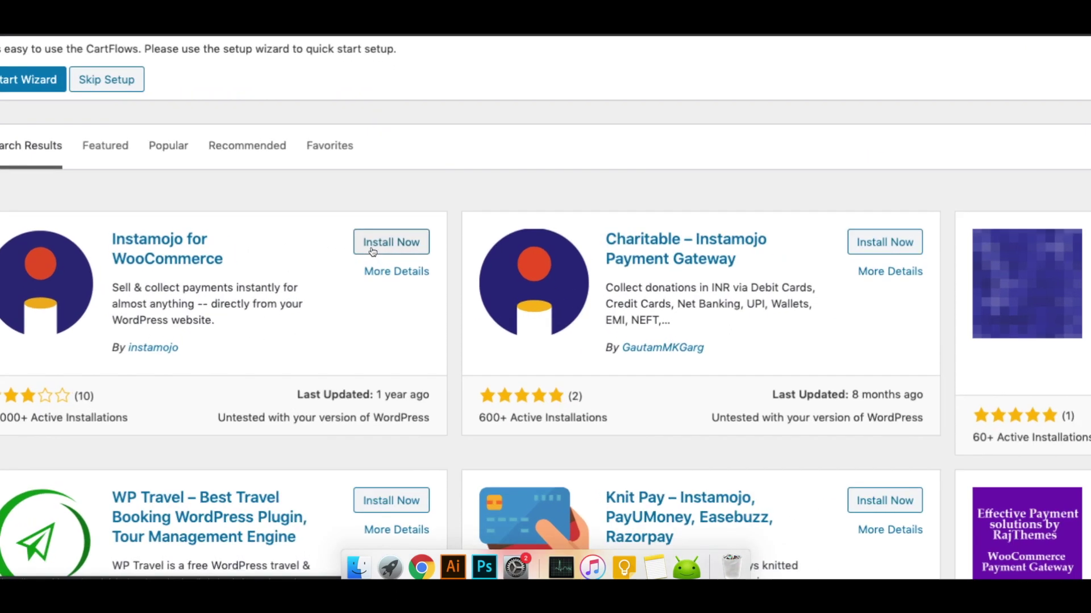
scroll(372, 252, "left", 3)
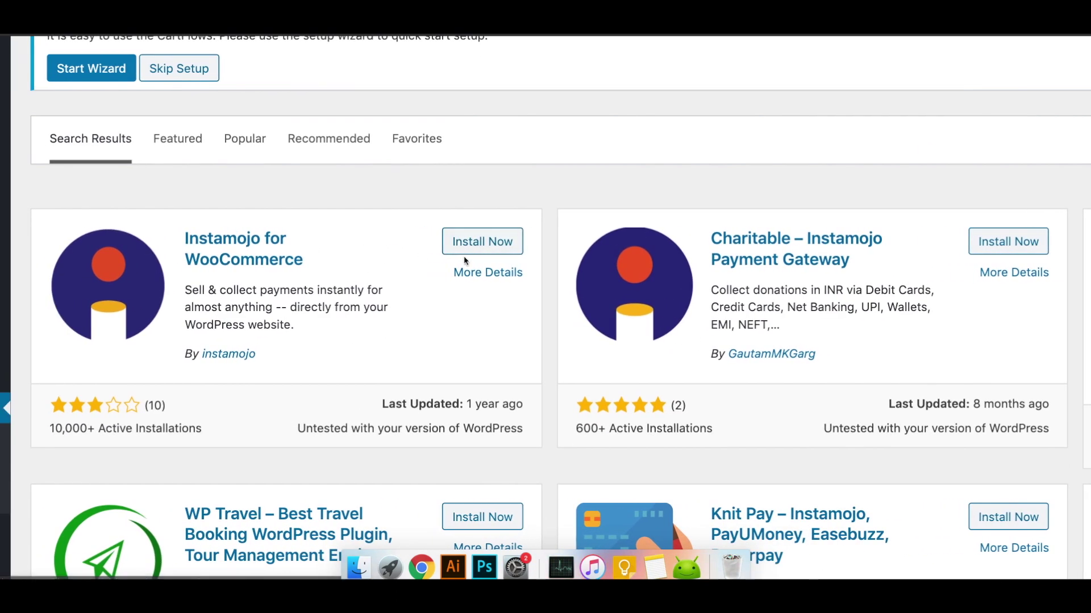
left_click(478, 244)
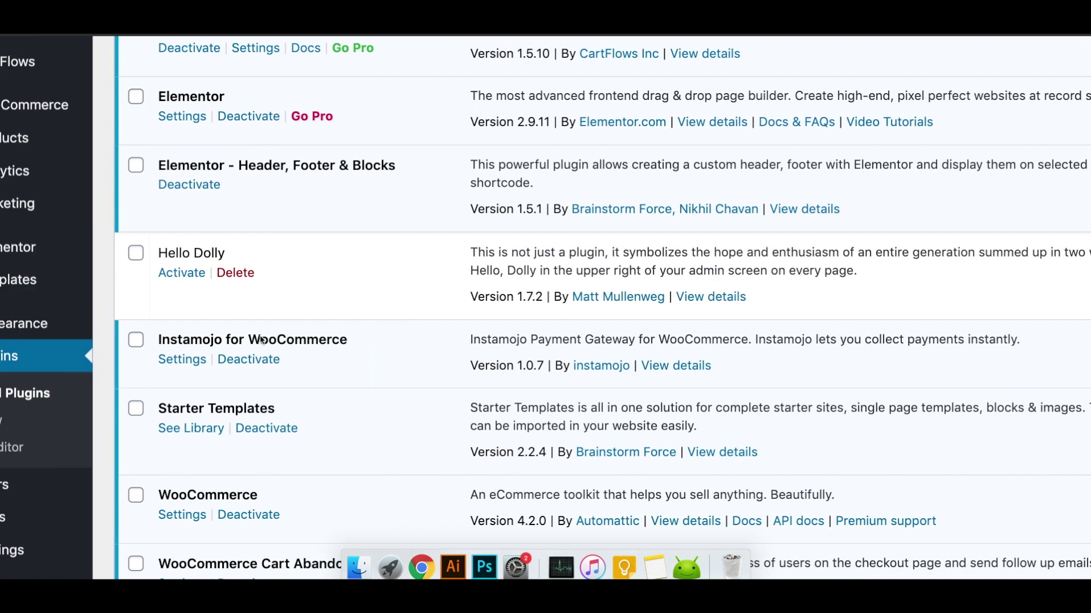
Title the Instamojo gateway 'Pay with Credit/Debit/Net Banking' and describe card, net banking and UPI payment.
scroll(262, 341, "right", 2)
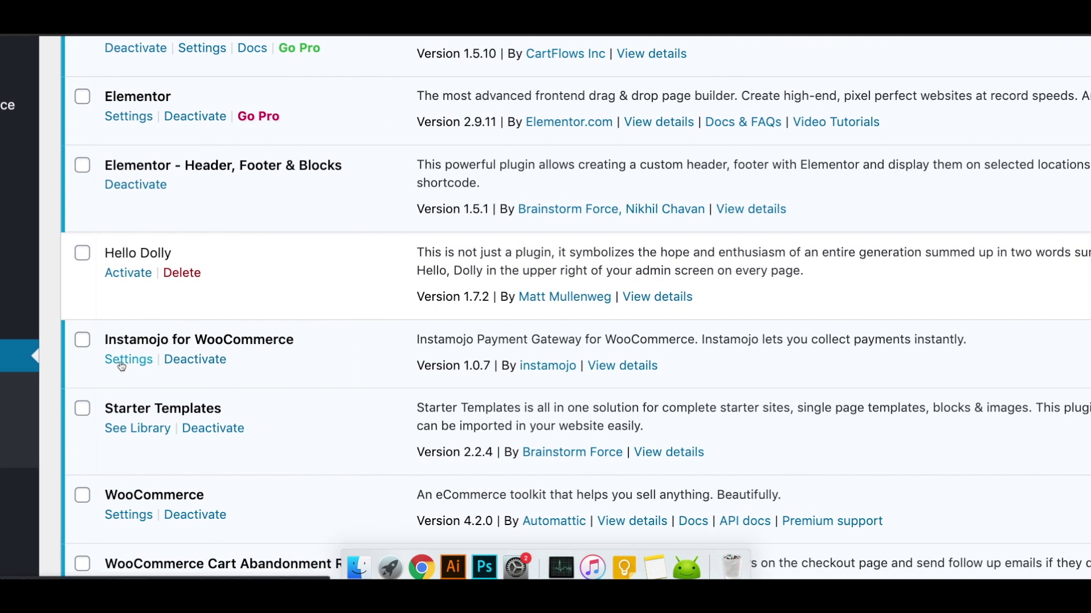
left_click(120, 362)
double_click(424, 295)
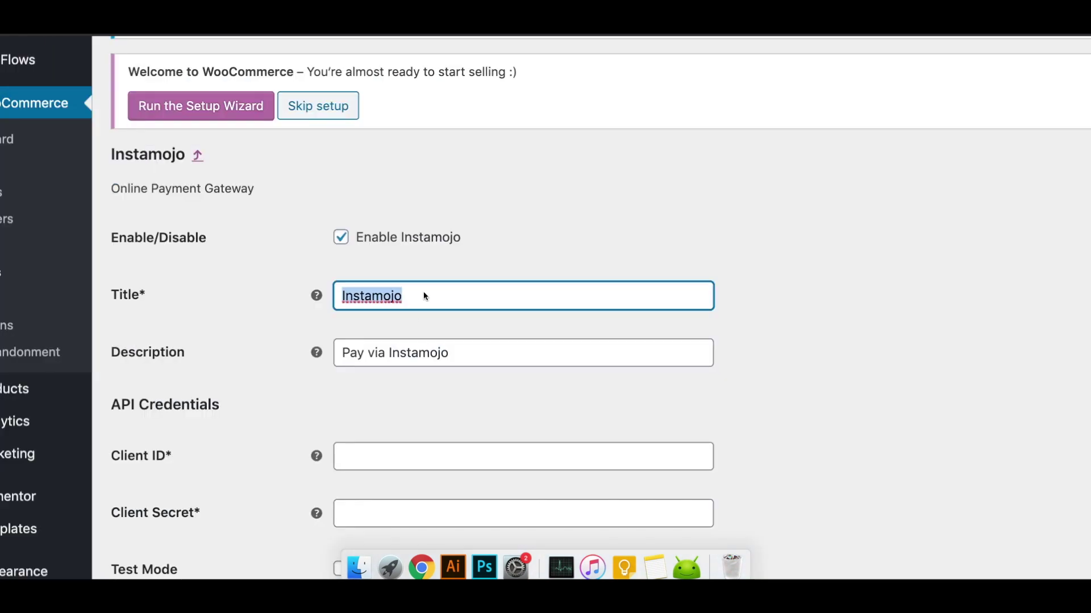
type("PAY")
key("BackSpace")
key("BackSpace")
key("BackSpace")
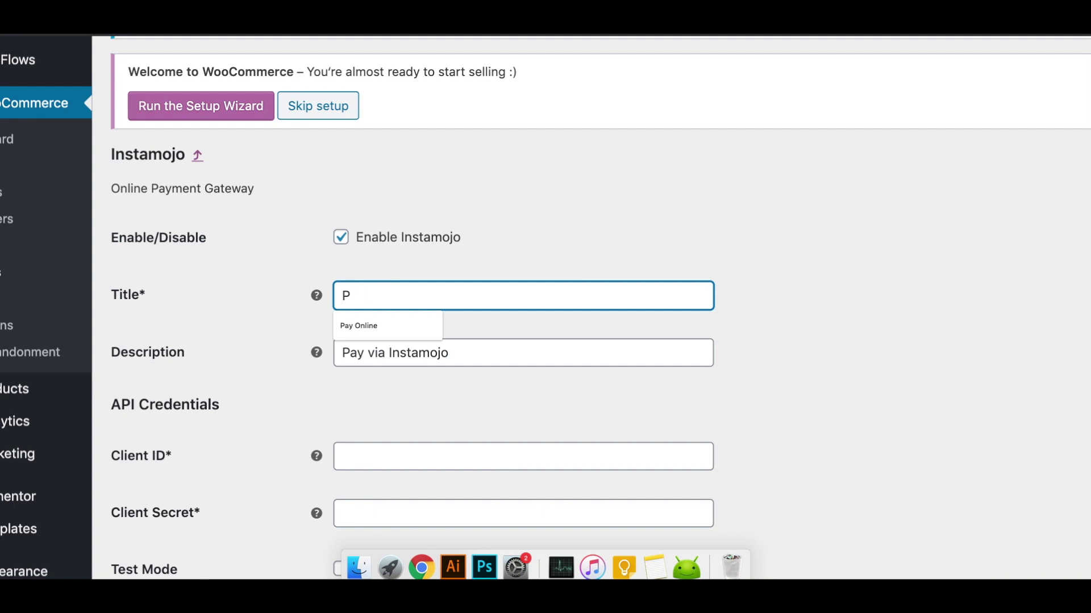
type("Pay with Credit card")
left_click(429, 296)
type("/Debit/Net Banking")
key("Delete")
key("Delete")
key("Delete")
key("Delete")
key("Delete")
triple_click(432, 353)
type("You can pay with credit or debit cards and Internet bankig along UPI")
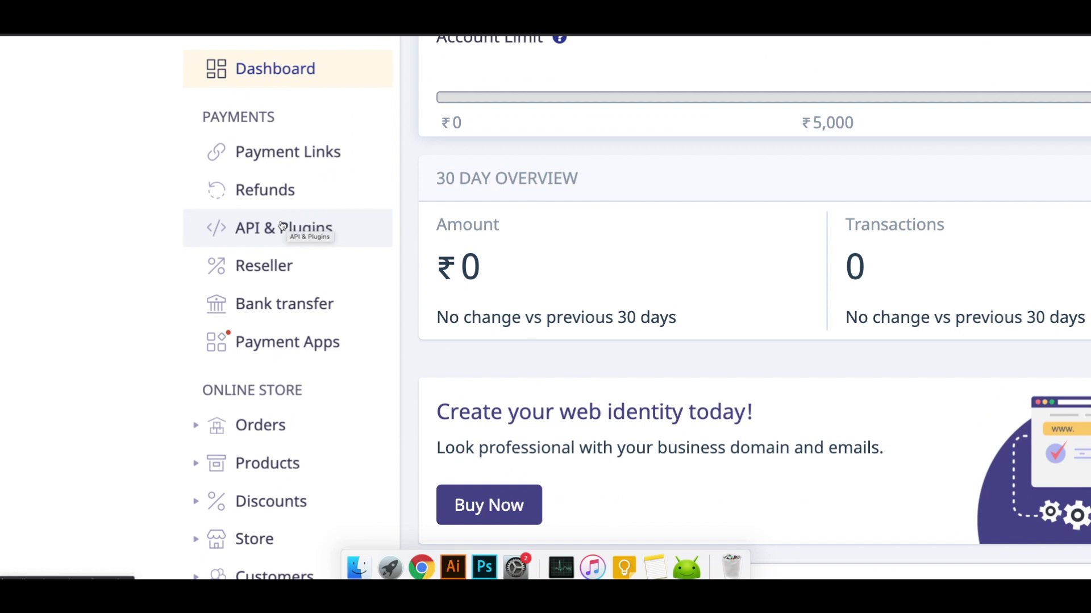
Begin creating new API credentials on Instamojo's API & Plugins page.
left_click(282, 226)
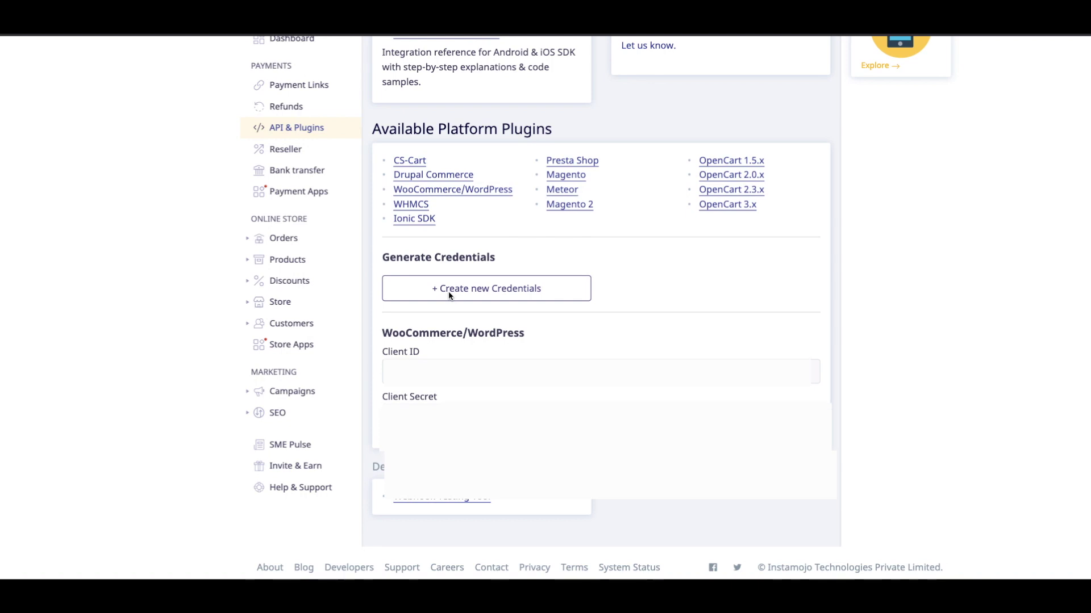
left_click(449, 292)
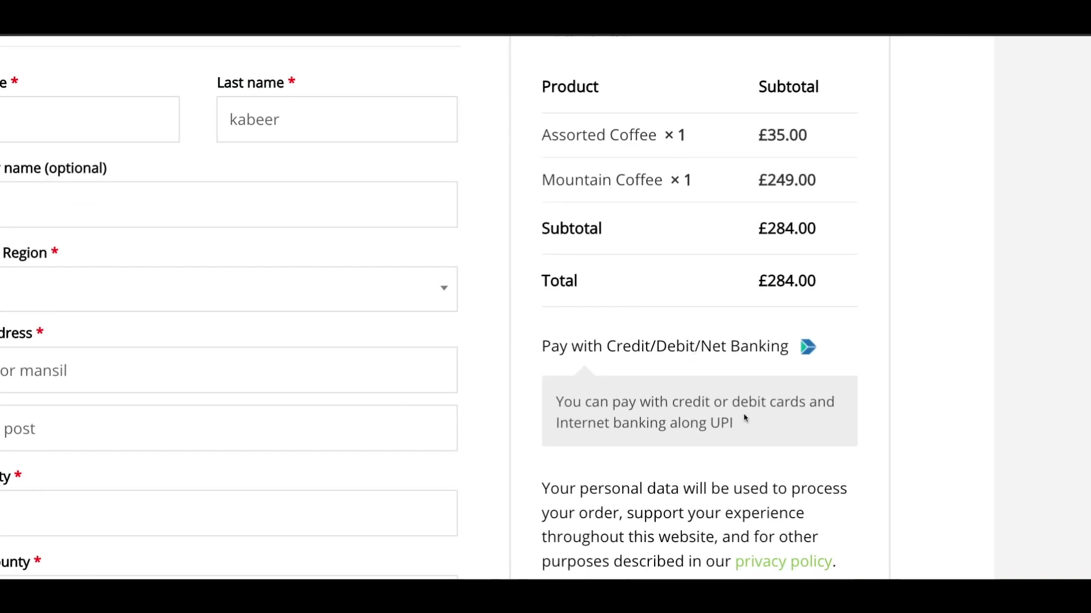
Place the £284.00 Mountain Coffee order, leading to squarewish's Instamojo page for ₹297.60.
scroll(745, 419, "down", 4)
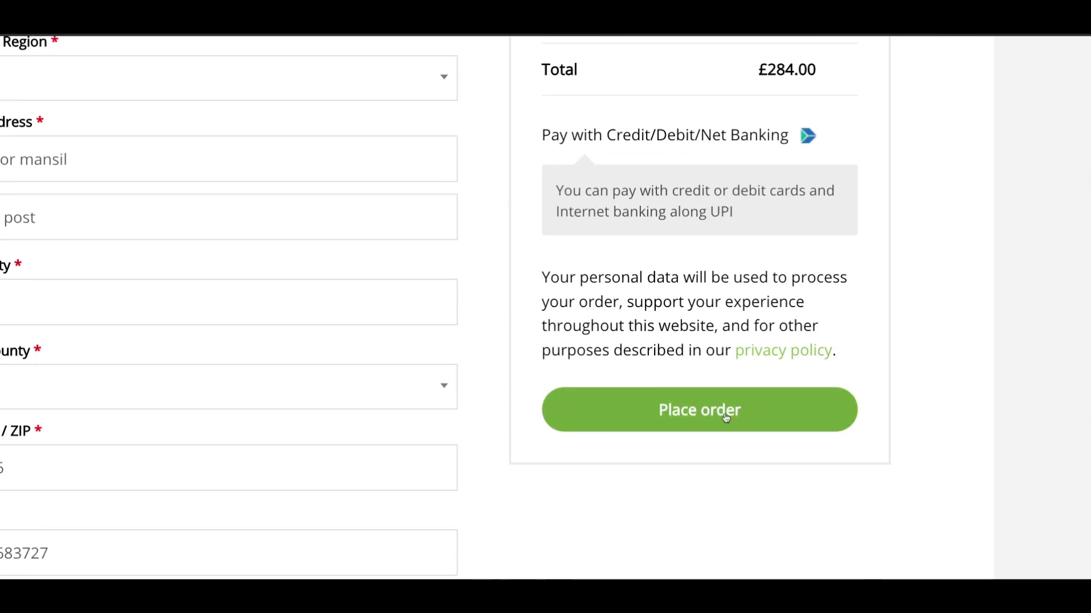
left_click(725, 417)
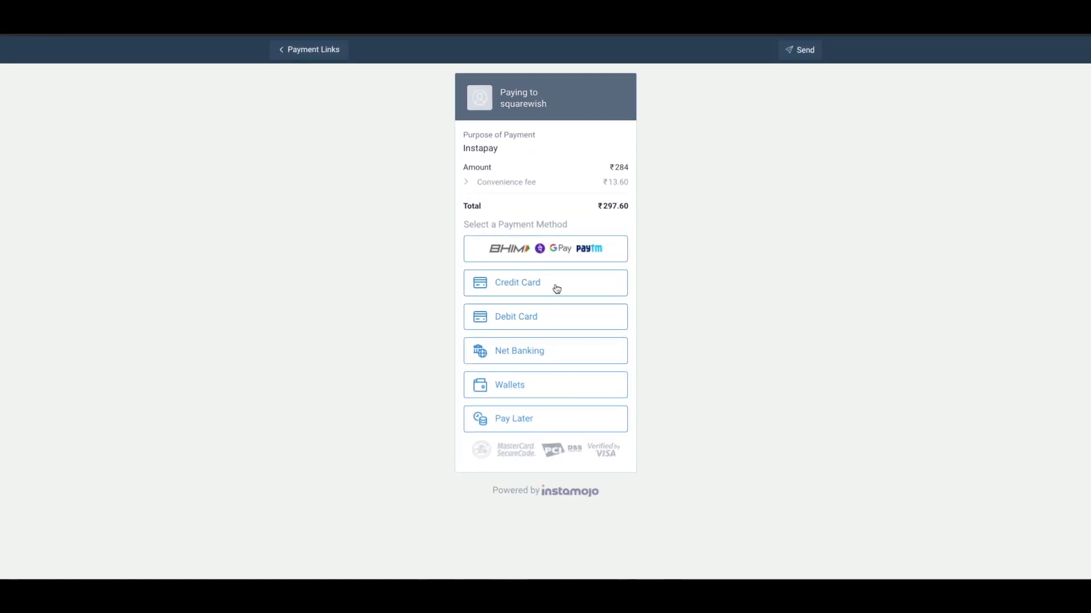
Switch the Instamojo payment method from Credit Card to Net Banking for ₹297.60.
left_click(551, 282)
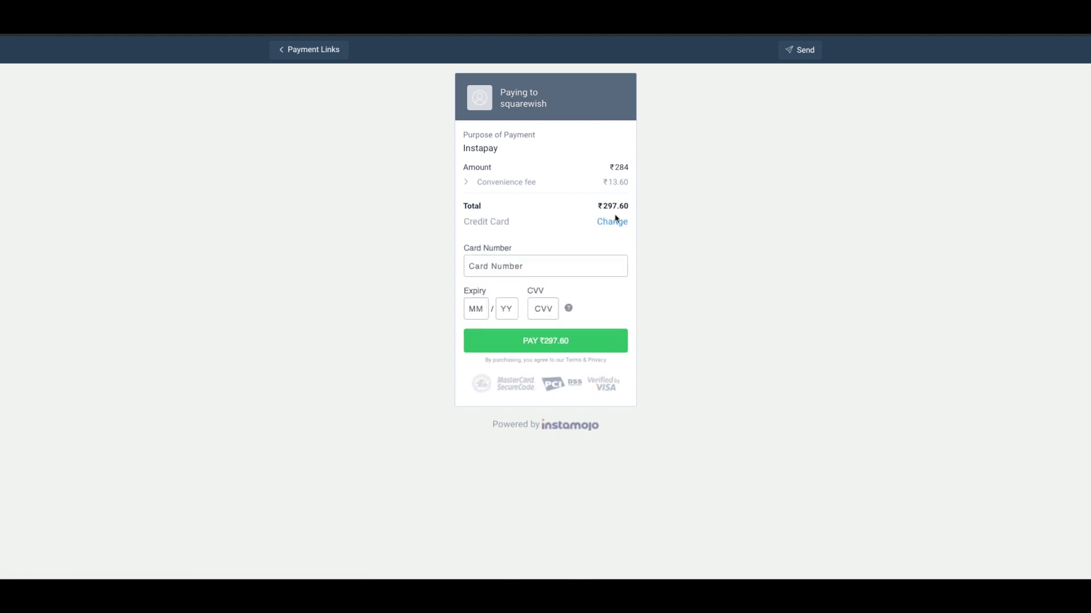
left_click(616, 220)
left_click(535, 351)
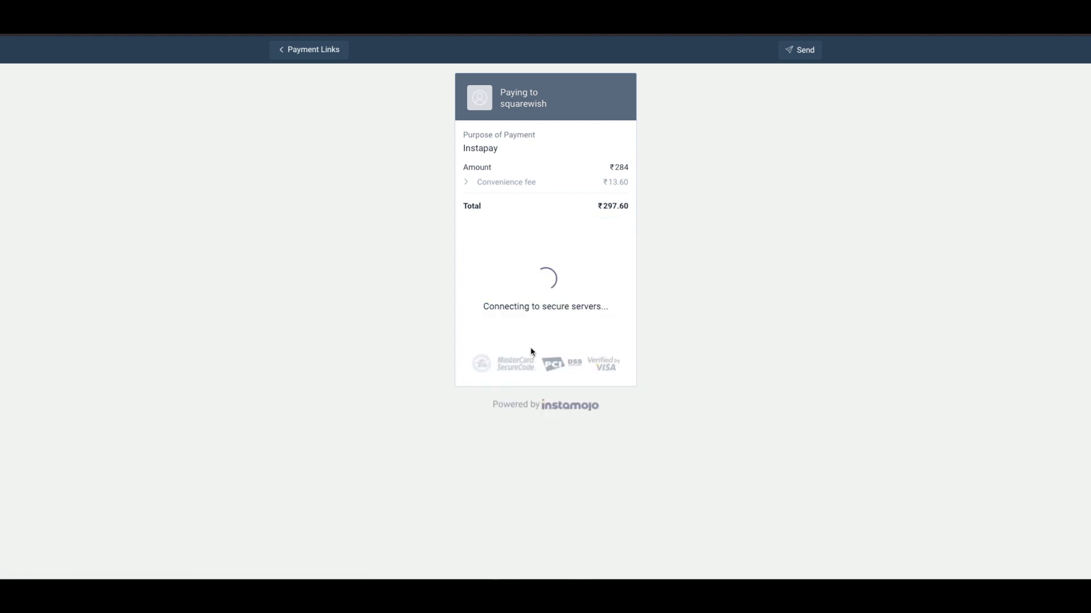